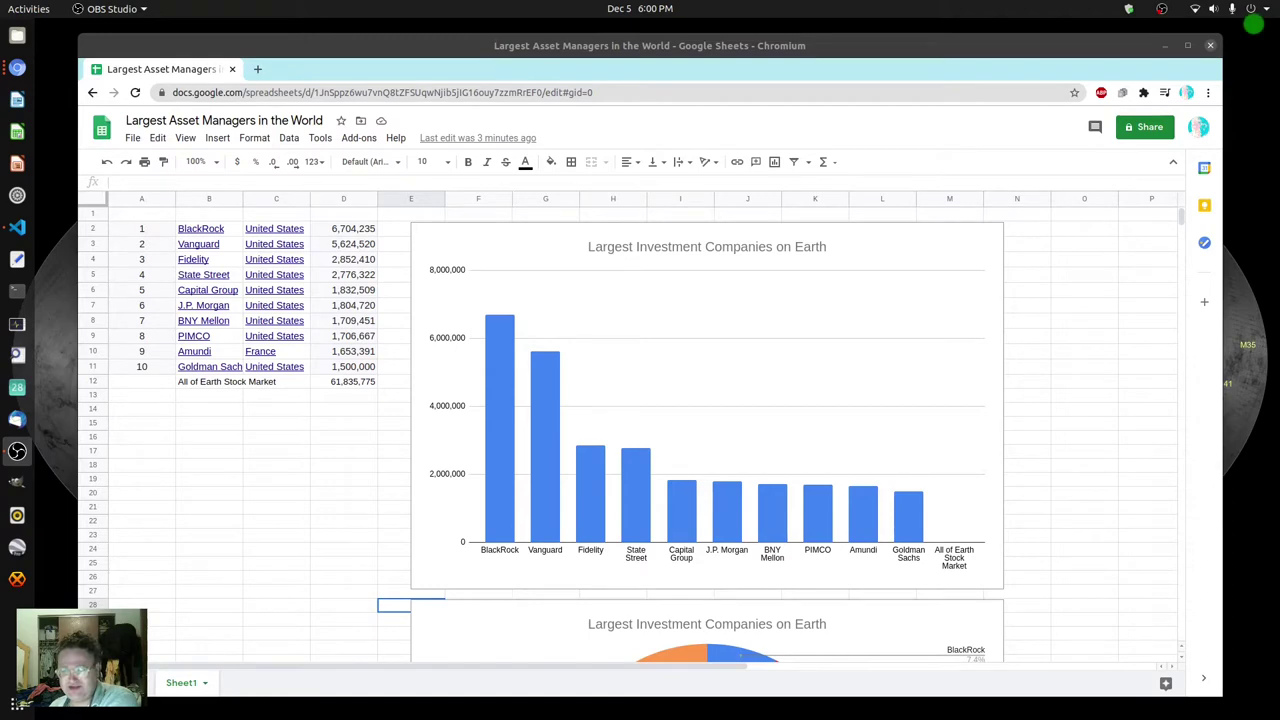
# Focus the browser showing the Largest Asset Managers workbook and its 'Largest Investment Companies on Earth' chart.
pyautogui.click(17, 451)
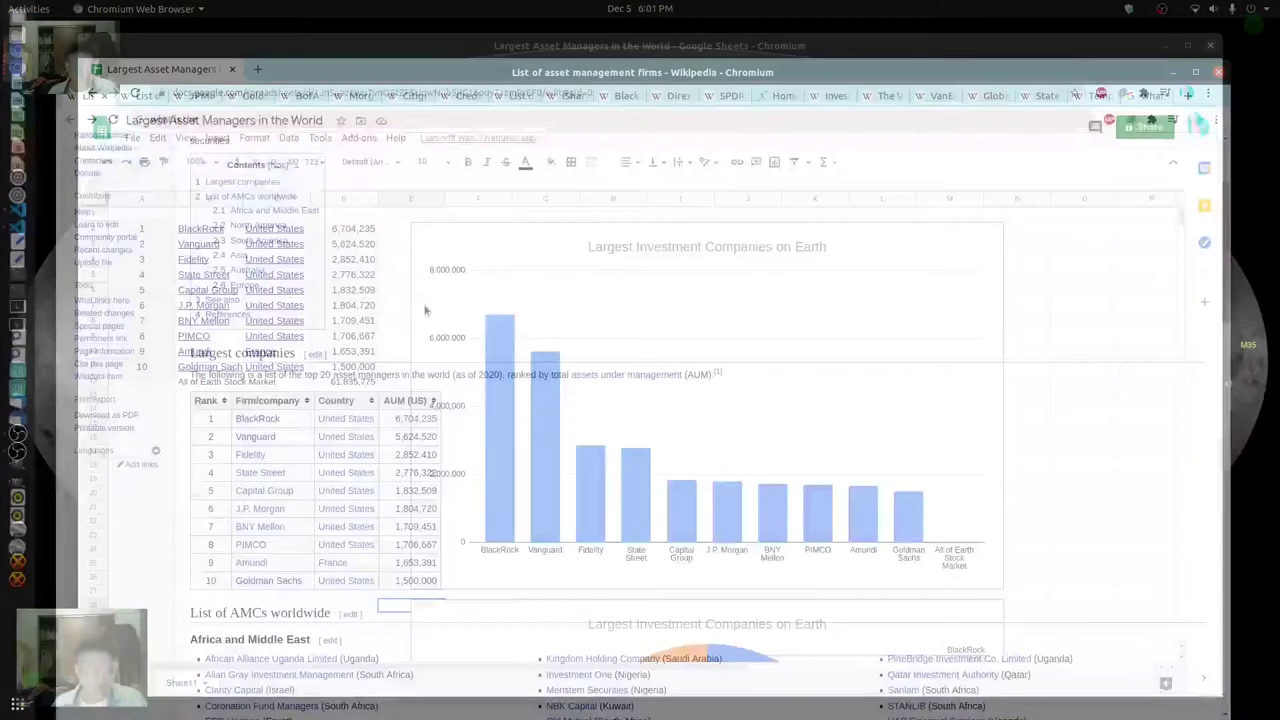
# Scroll the Wikipedia asset management firms article to its Largest companies table.
pyautogui.scroll(2, 452, 282)
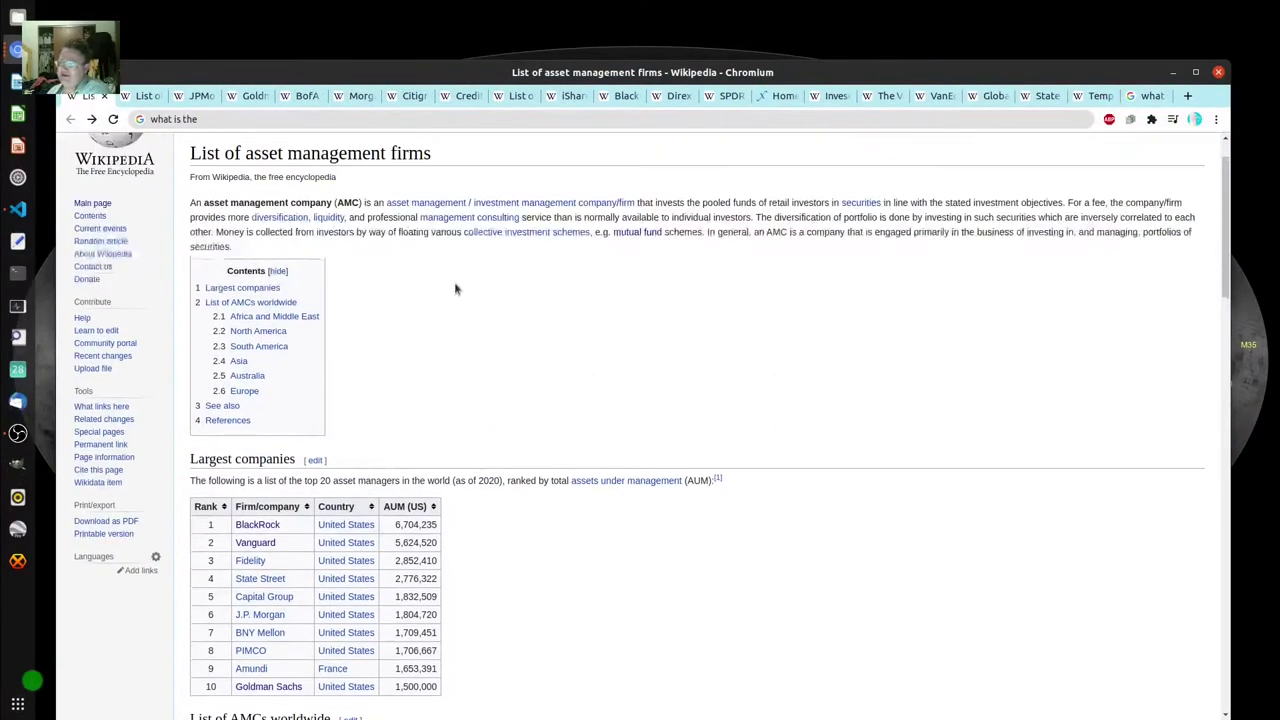
pyautogui.scroll(1, 455, 290)
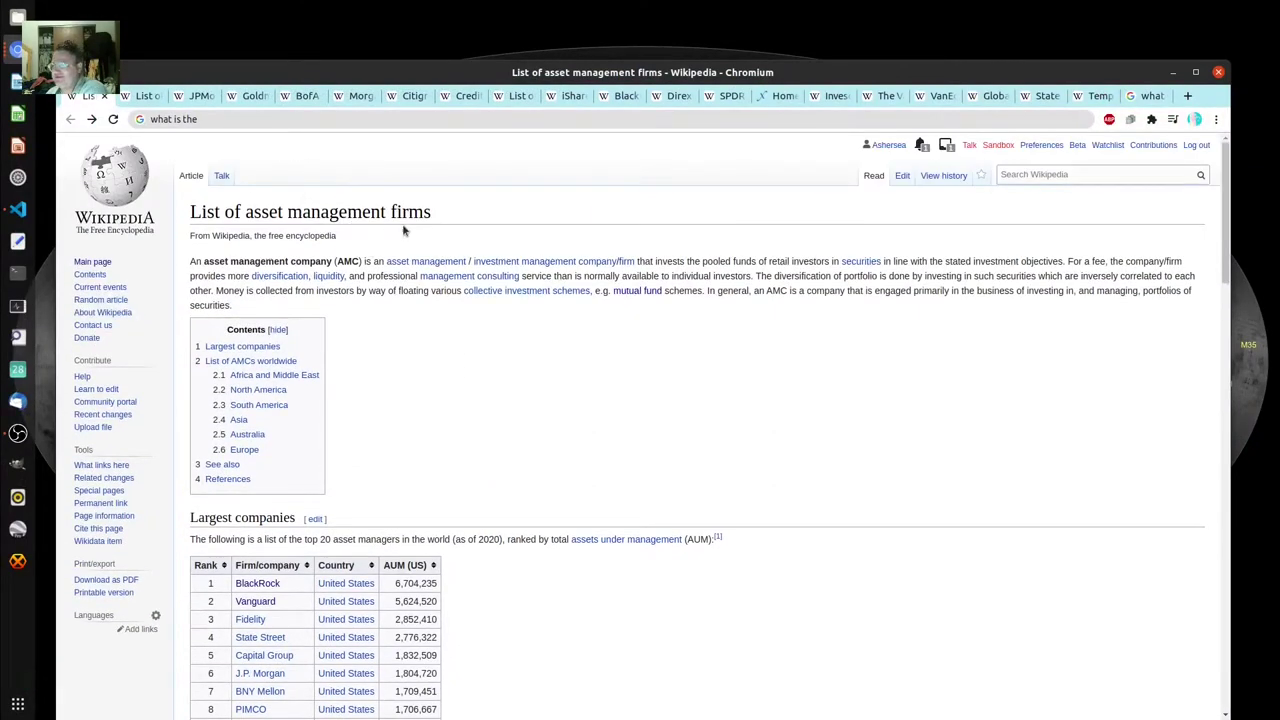
pyautogui.scroll(-4, 477, 550)
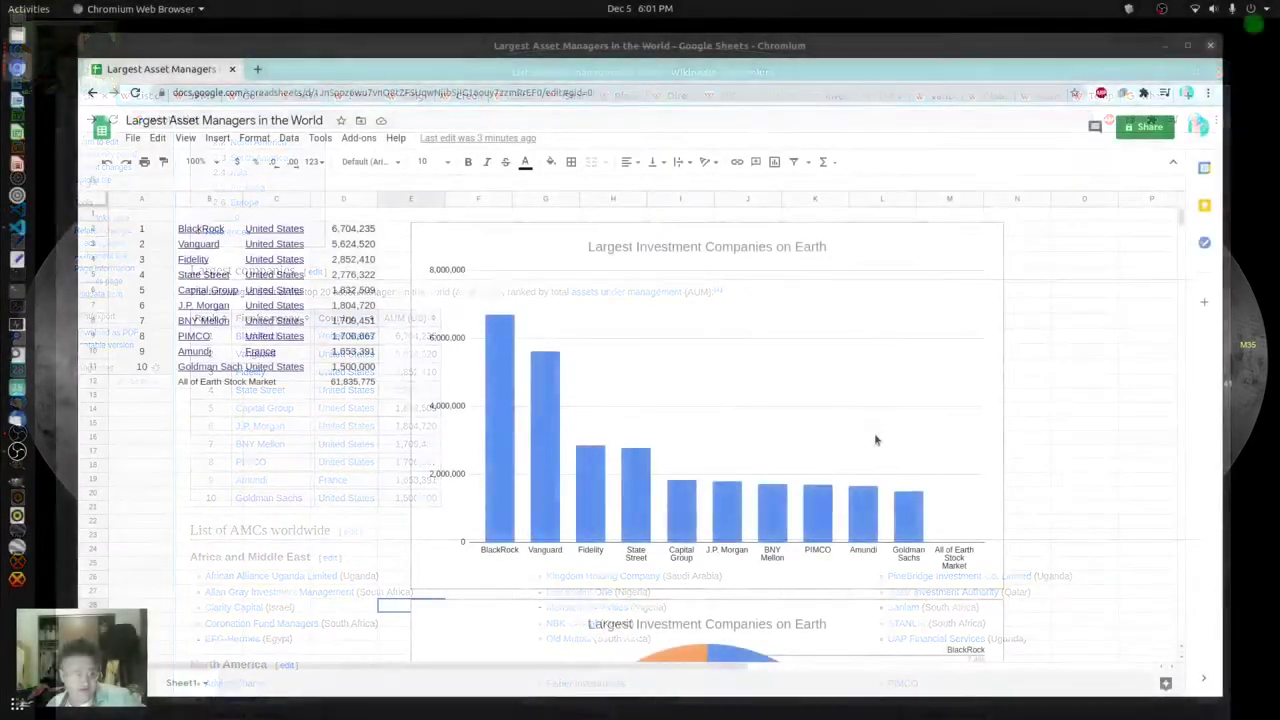
pyautogui.scroll(-5, 876, 440)
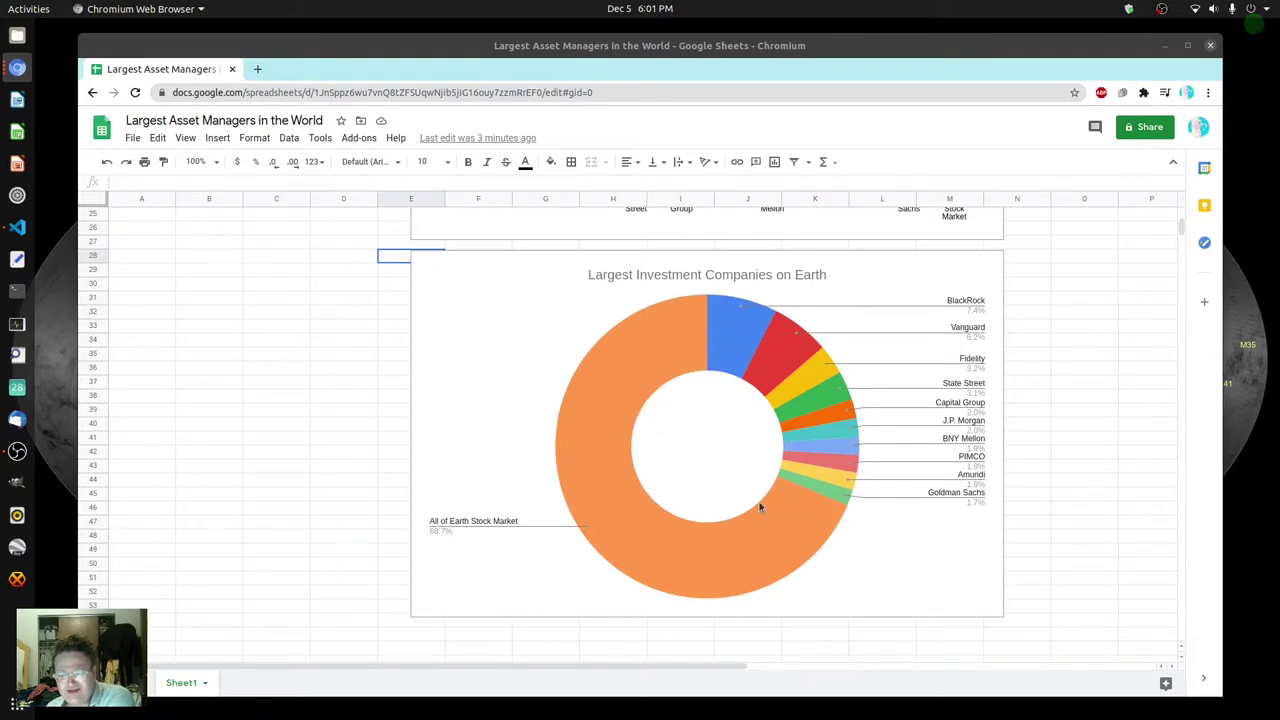
# Review both charts, then select D2:D11 to see the assets sum of 28,164,225.
pyautogui.scroll(7, 638, 396)
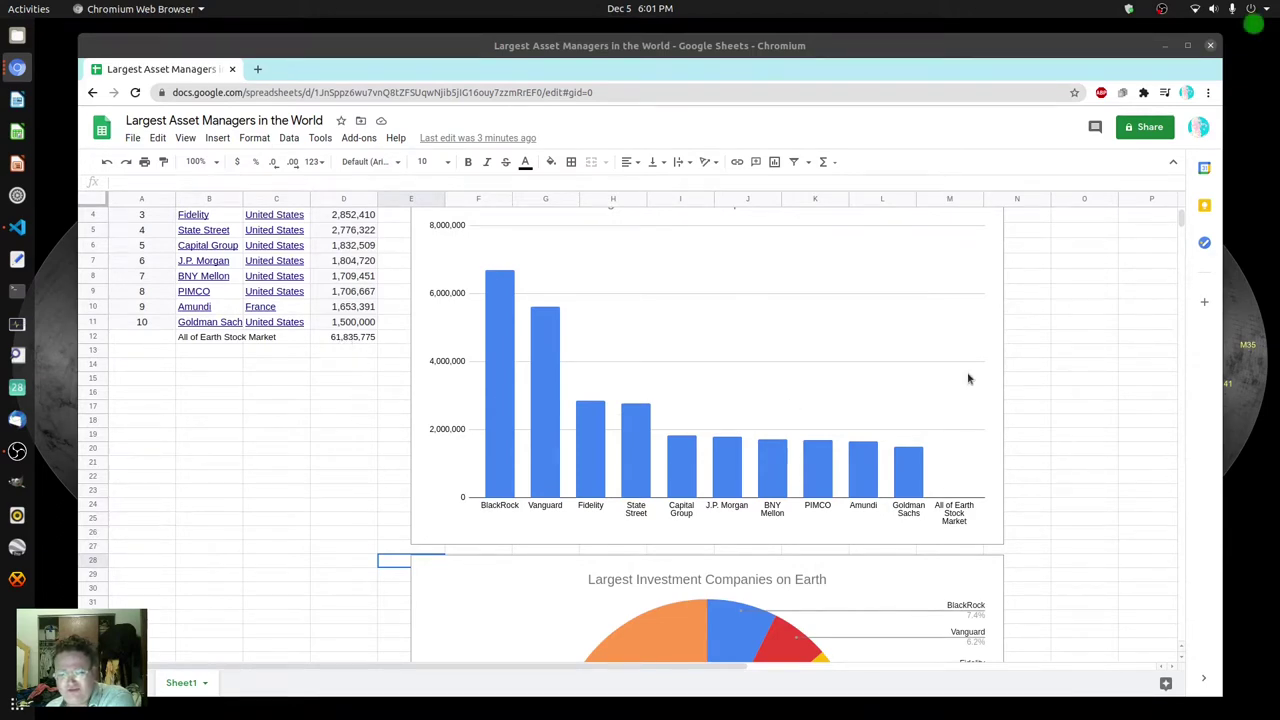
pyautogui.scroll(-3, 842, 472)
pyautogui.scroll(-3, 842, 472)
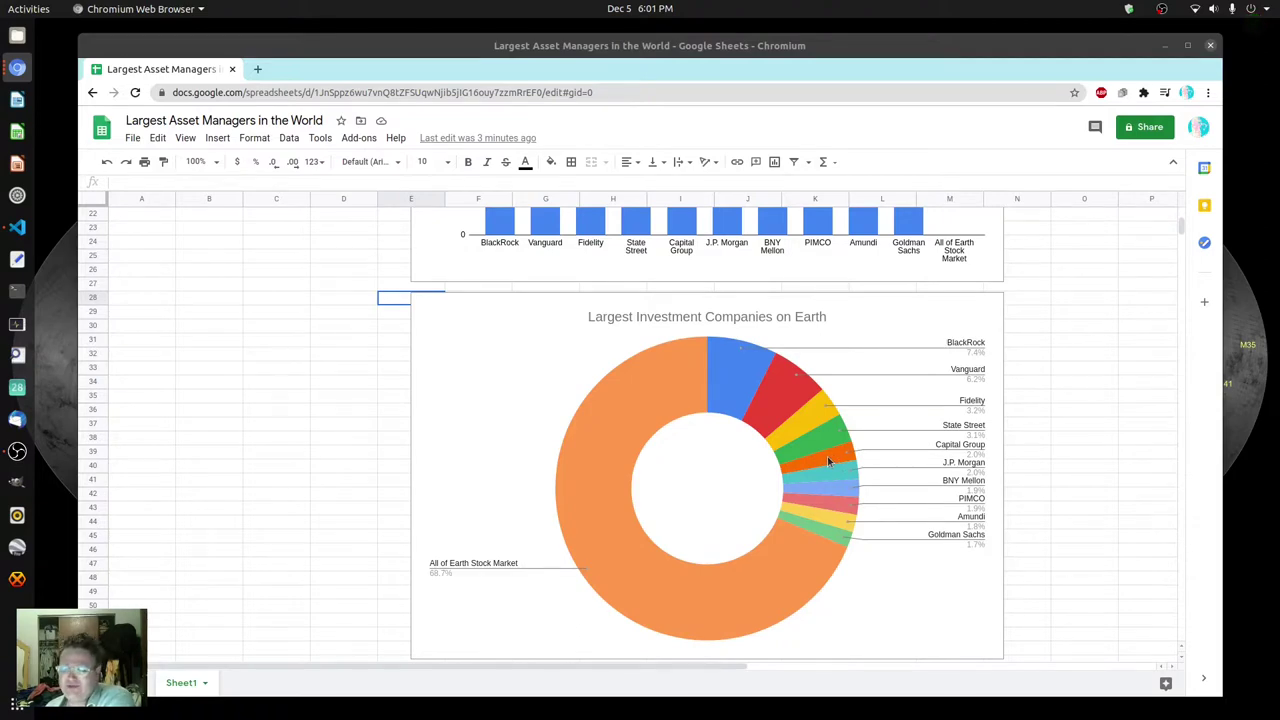
pyautogui.scroll(-1, 829, 462)
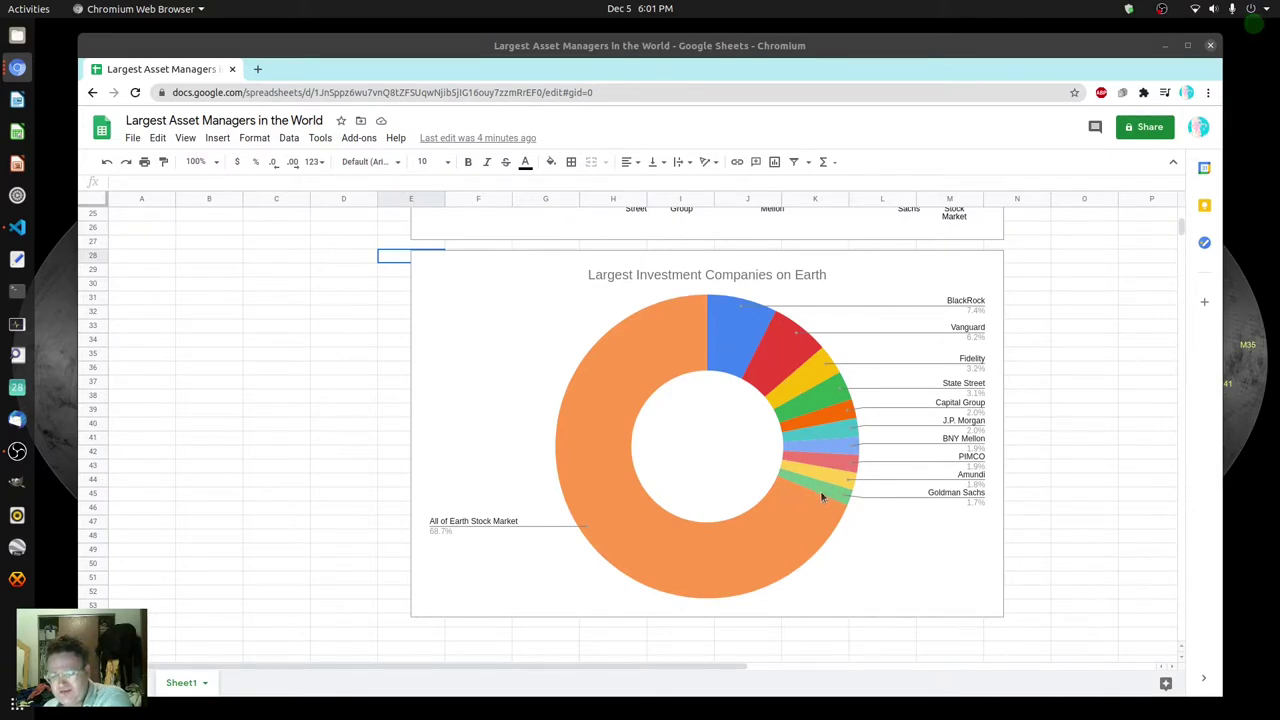
pyautogui.scroll(5, 815, 488)
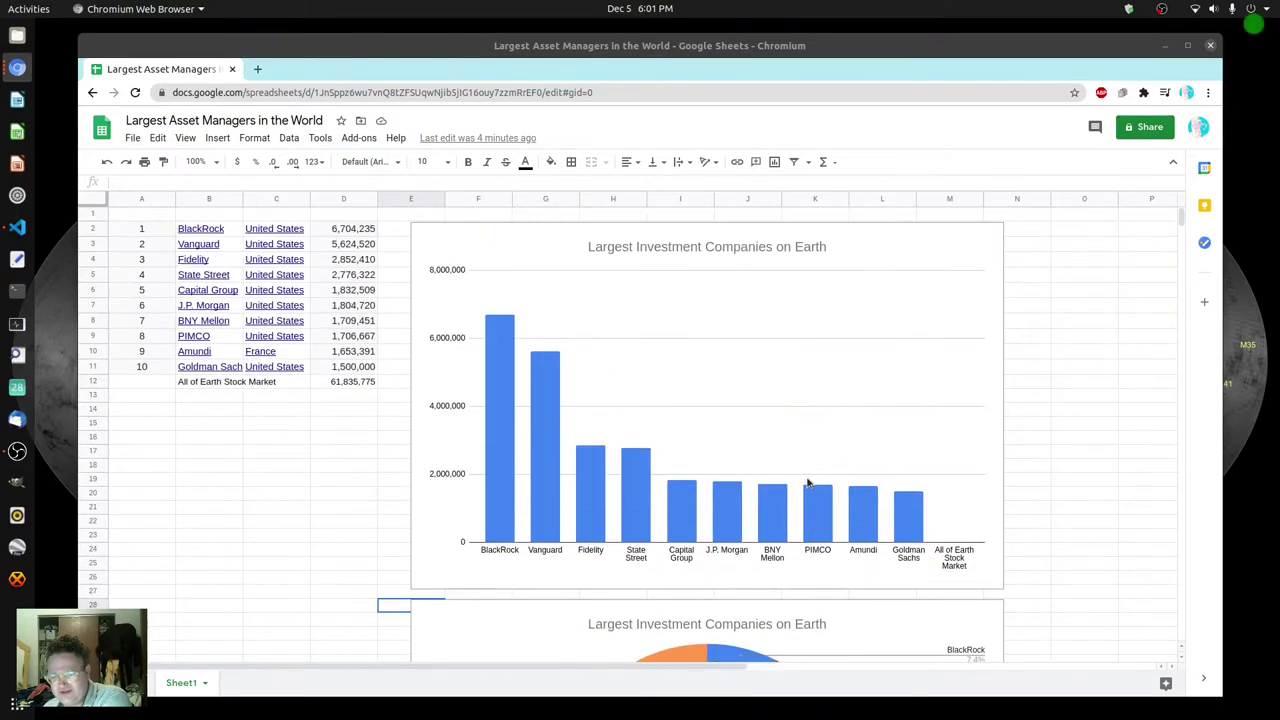
pyautogui.moveTo(364, 231); pyautogui.dragTo(364, 368)
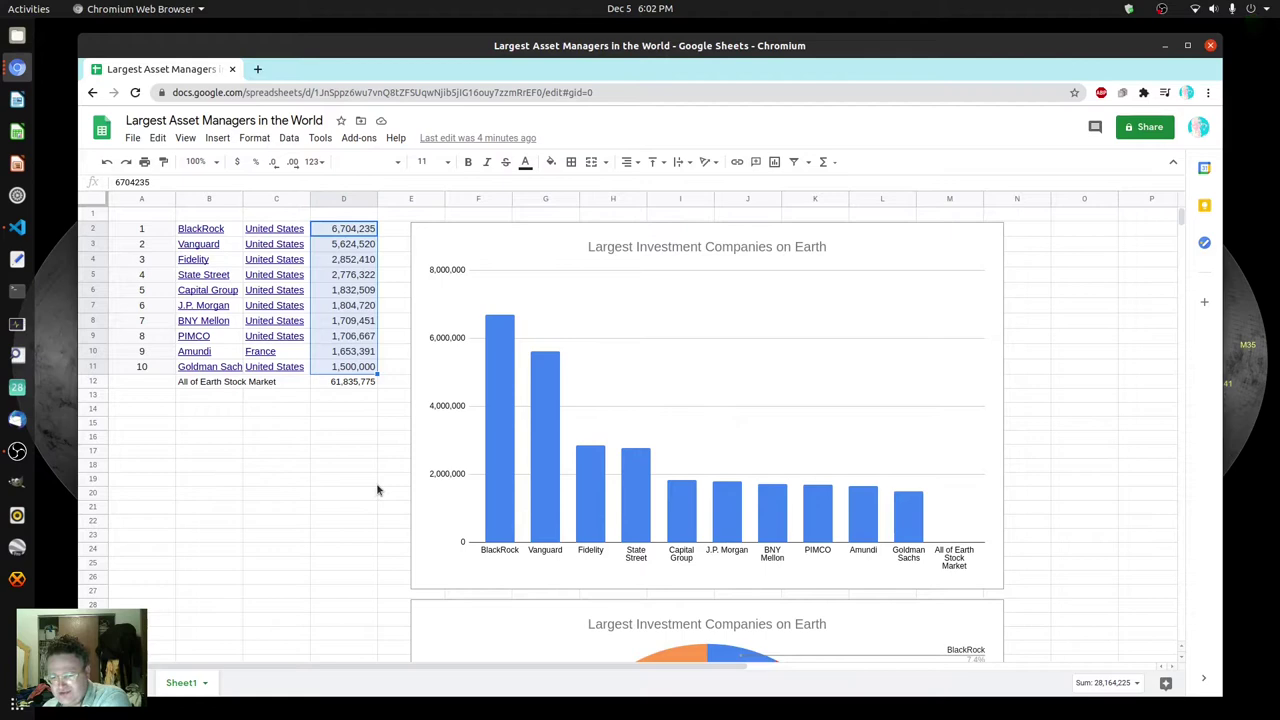
pyautogui.scroll(-1, 378, 489)
# Scroll down the sheet to review the donut chart of market shares.
pyautogui.scroll(-7, 378, 489)
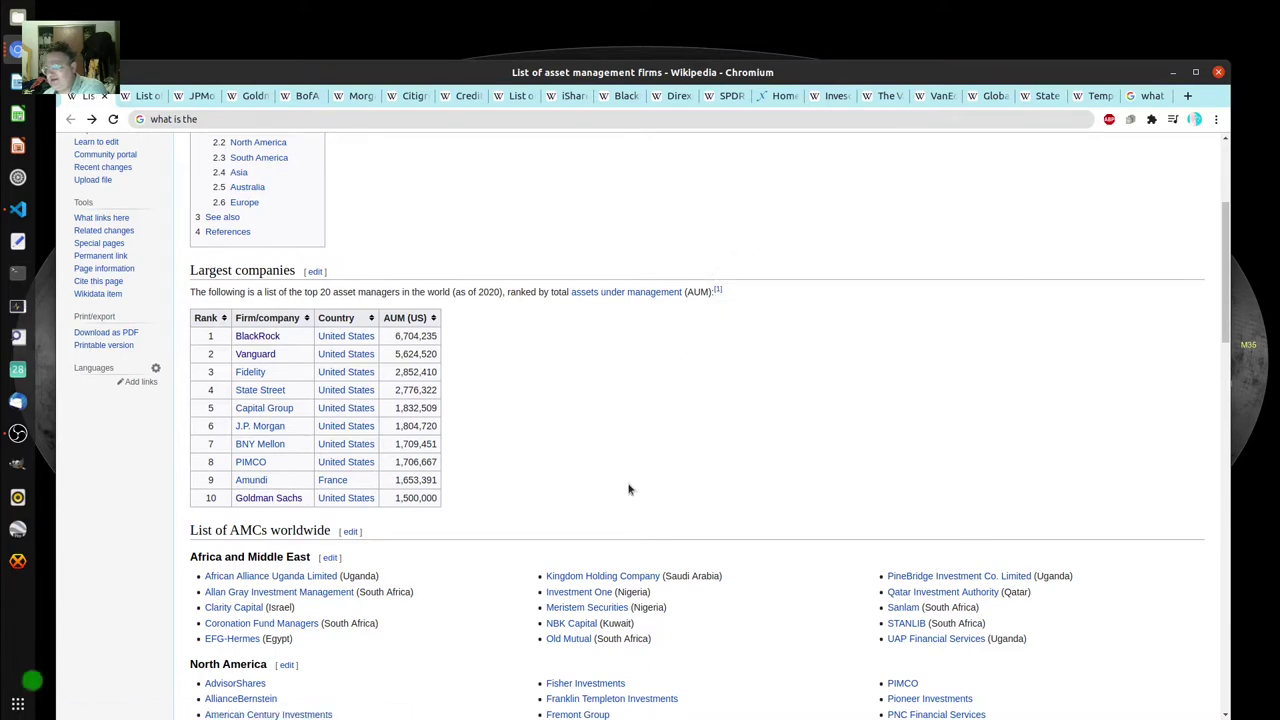
# Scroll through the AMC lists and highlight 'as of 2020' above the Largest companies table.
pyautogui.scroll(-2, 628, 488)
pyautogui.scroll(-3, 628, 488)
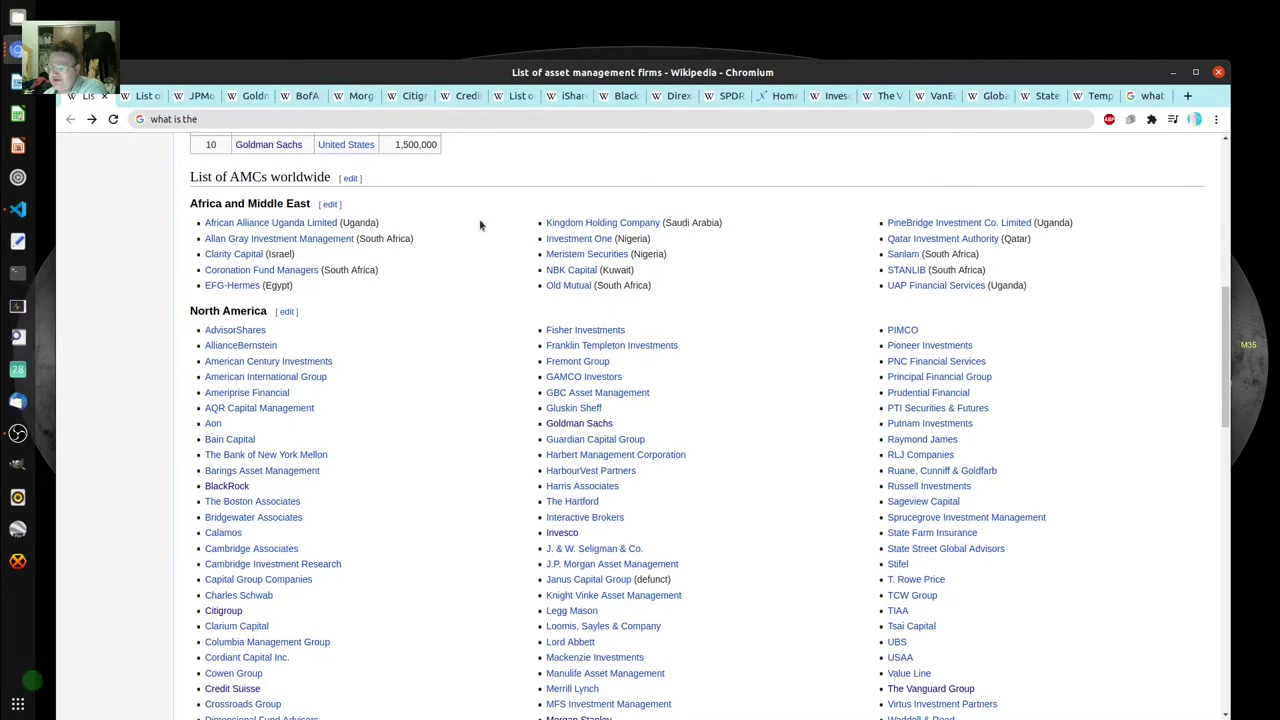
pyautogui.scroll(-6, 426, 514)
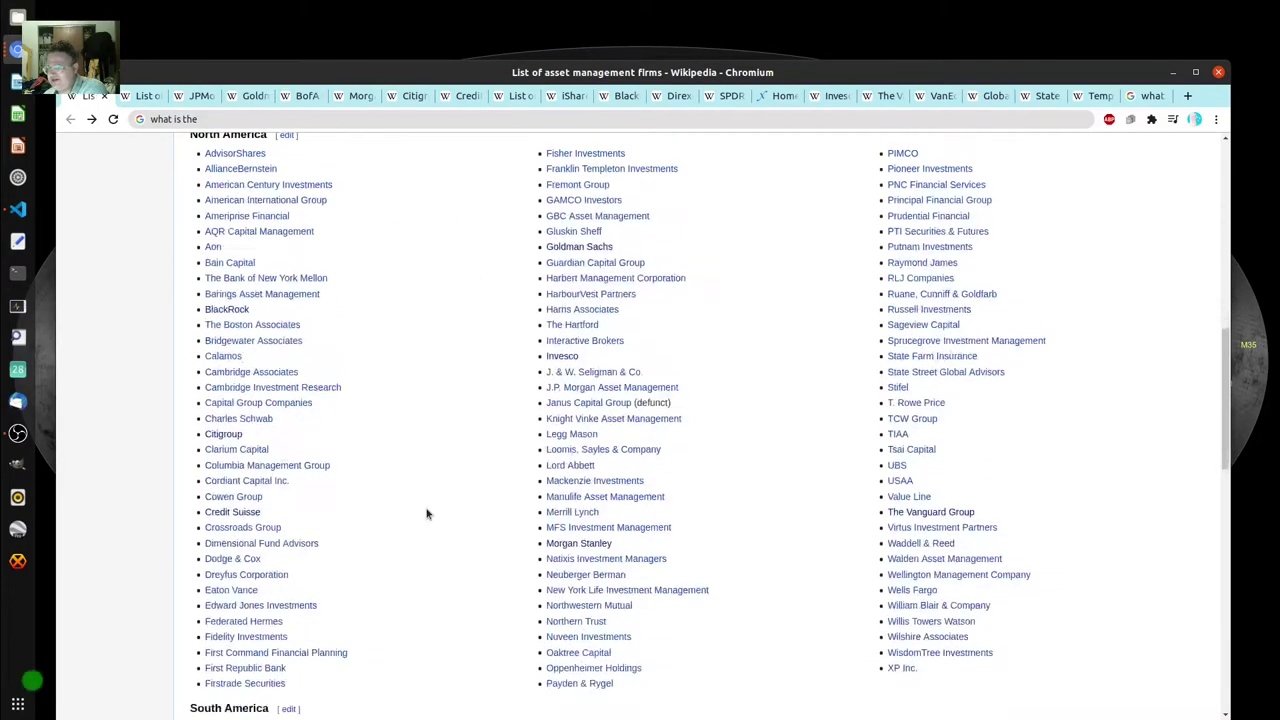
pyautogui.scroll(-6, 426, 514)
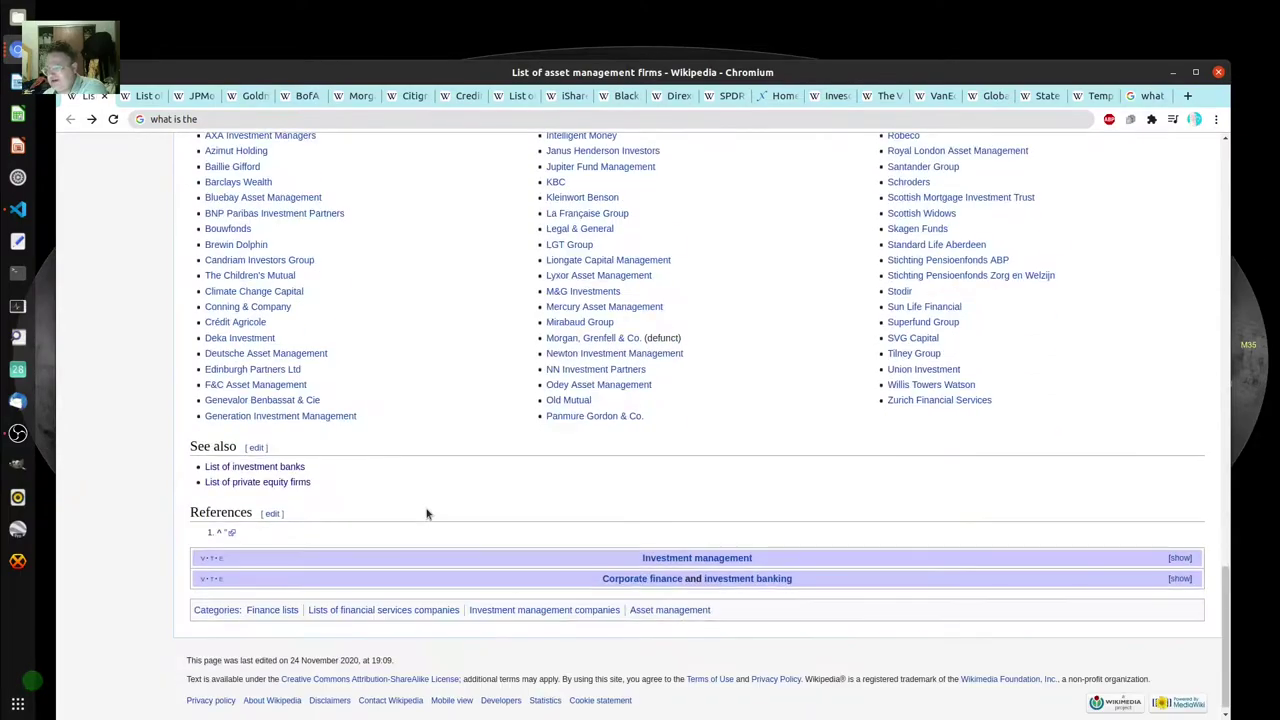
pyautogui.scroll(12, 1030, 559)
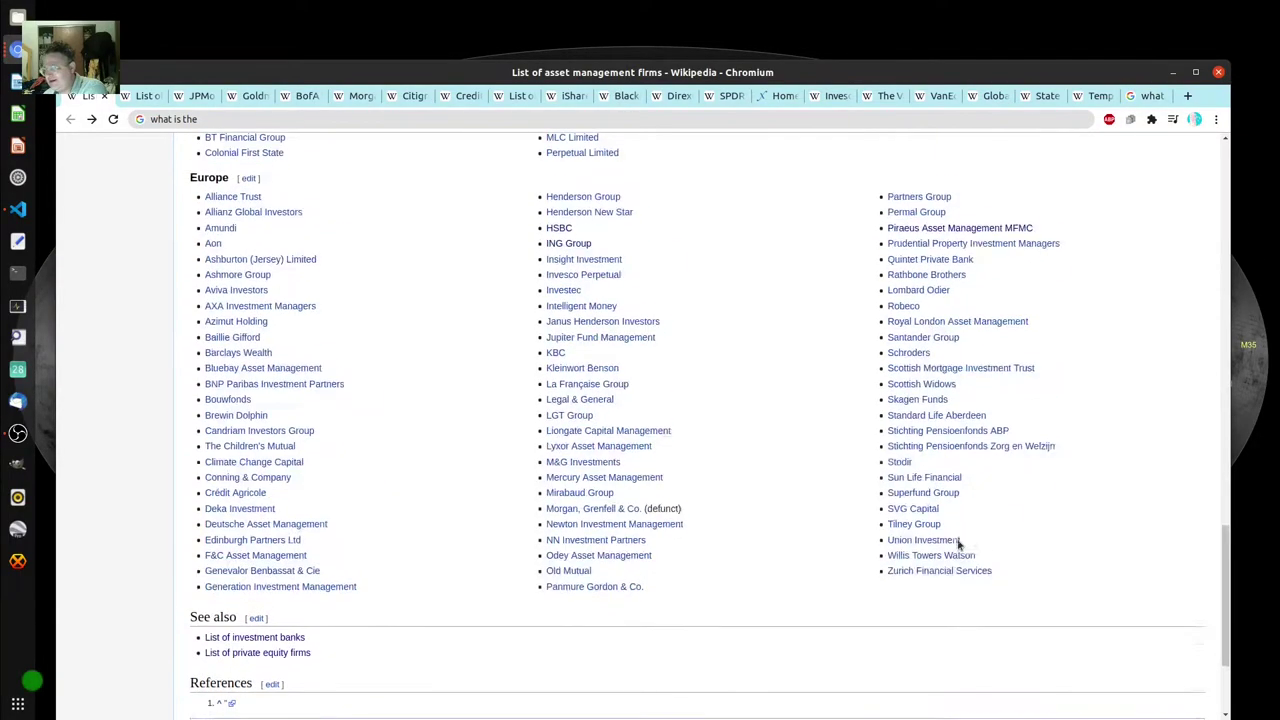
pyautogui.scroll(10, 944, 527)
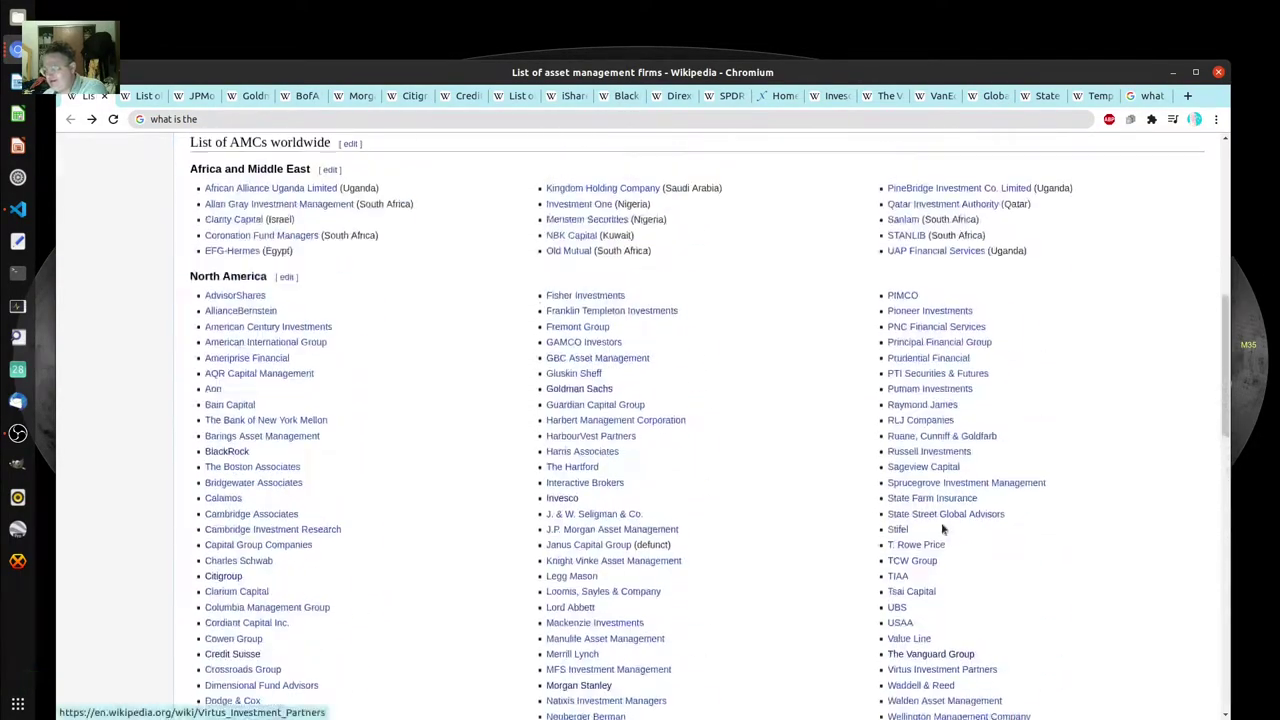
pyautogui.scroll(-3, 942, 527)
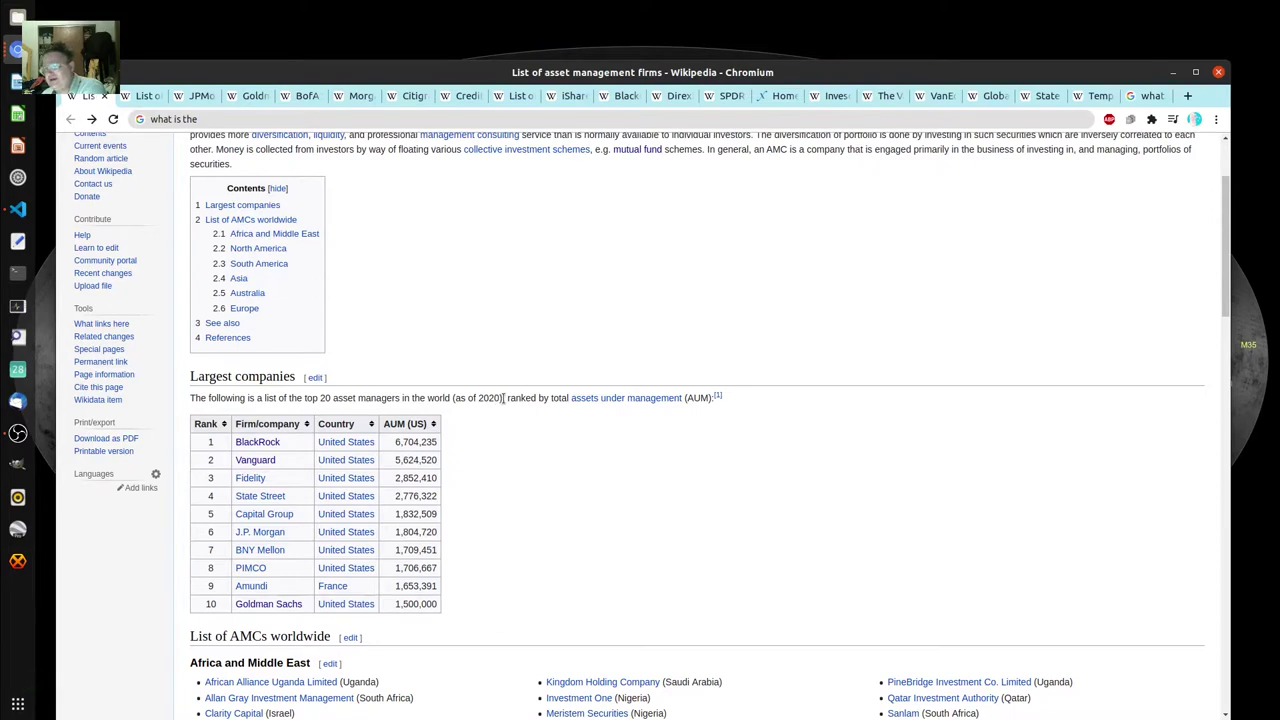
pyautogui.moveTo(497, 398); pyautogui.dragTo(455, 399)
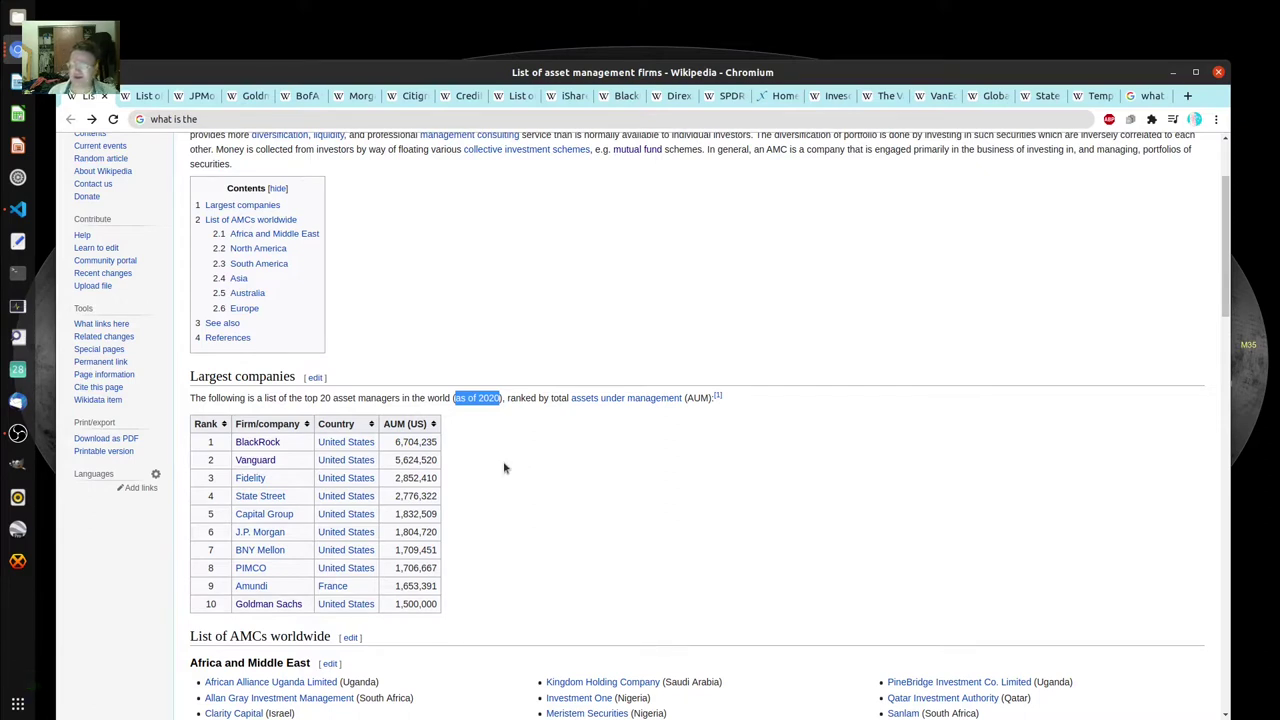
pyautogui.click(148, 97)
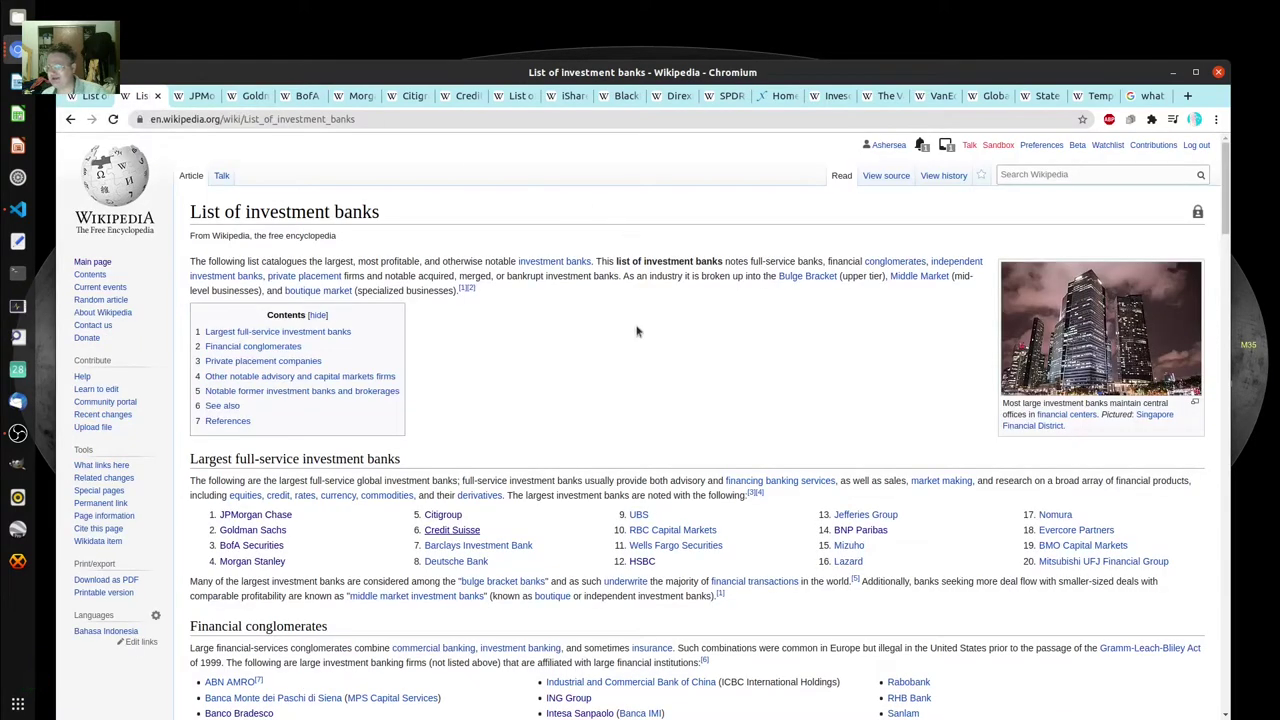
pyautogui.scroll(-1, 630, 377)
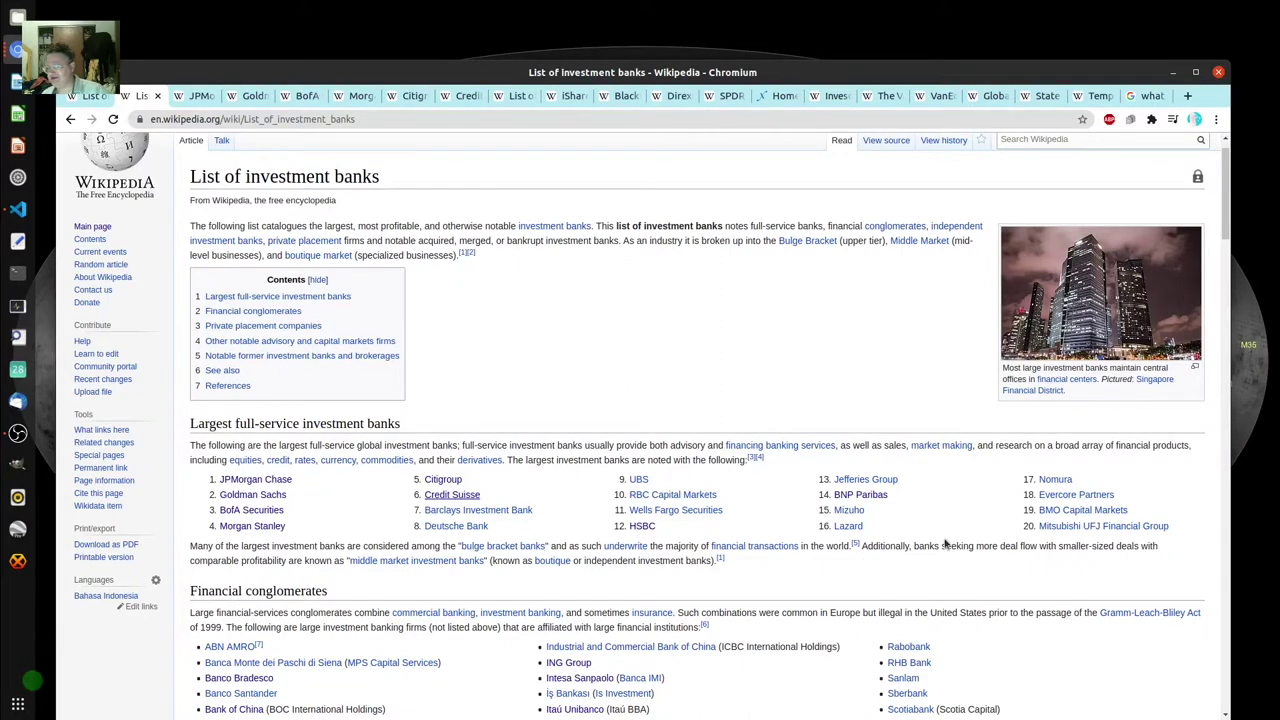
pyautogui.scroll(-3, 940, 545)
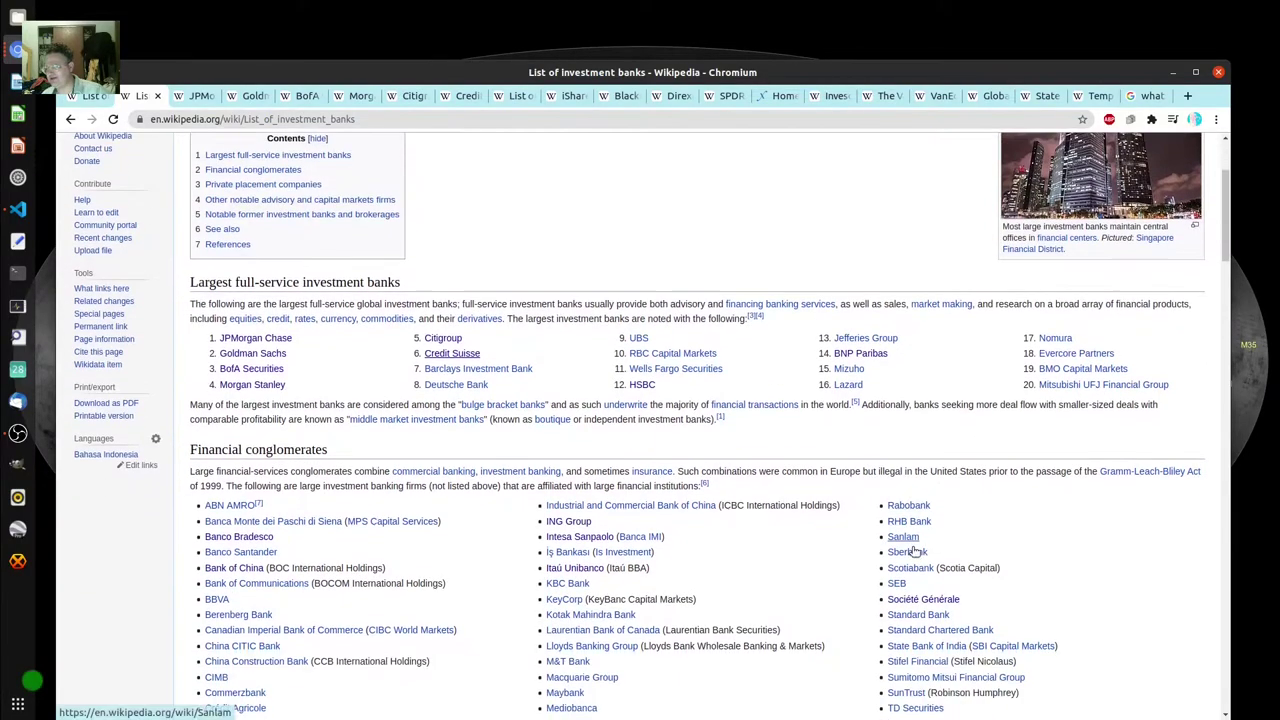
pyautogui.scroll(-2, 1035, 557)
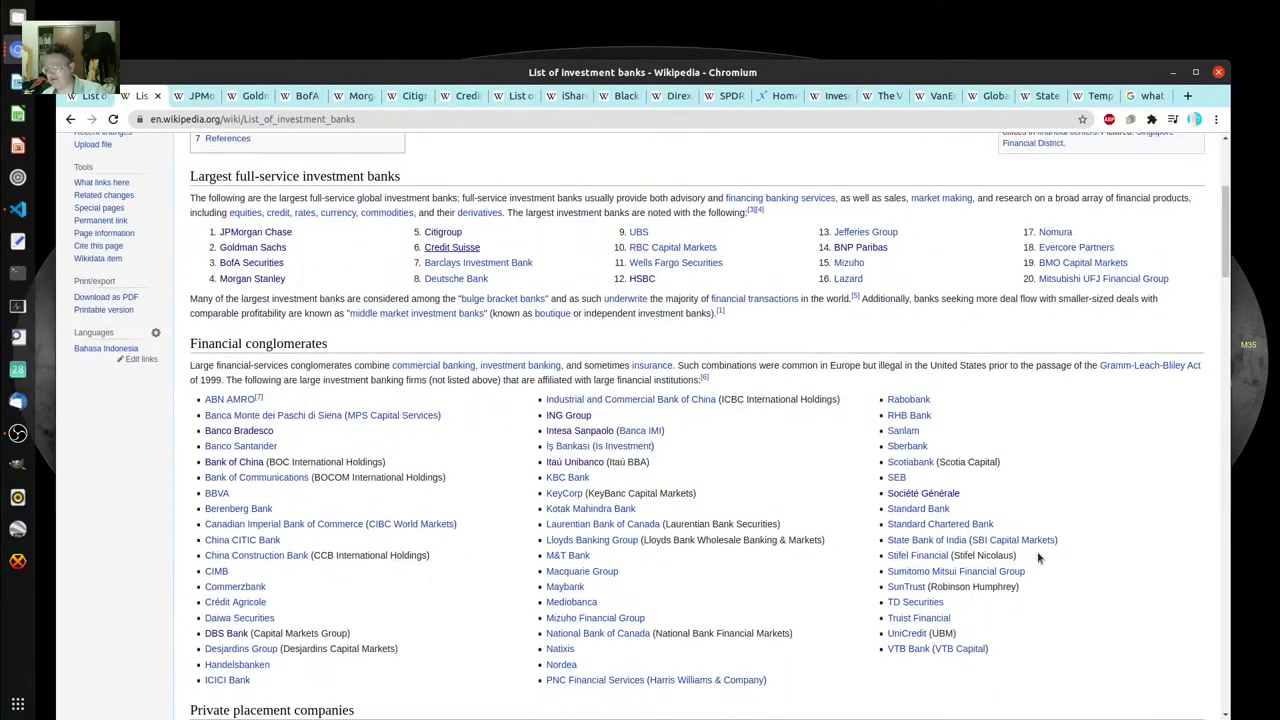
pyautogui.scroll(-7, 1037, 557)
pyautogui.scroll(5, 1040, 551)
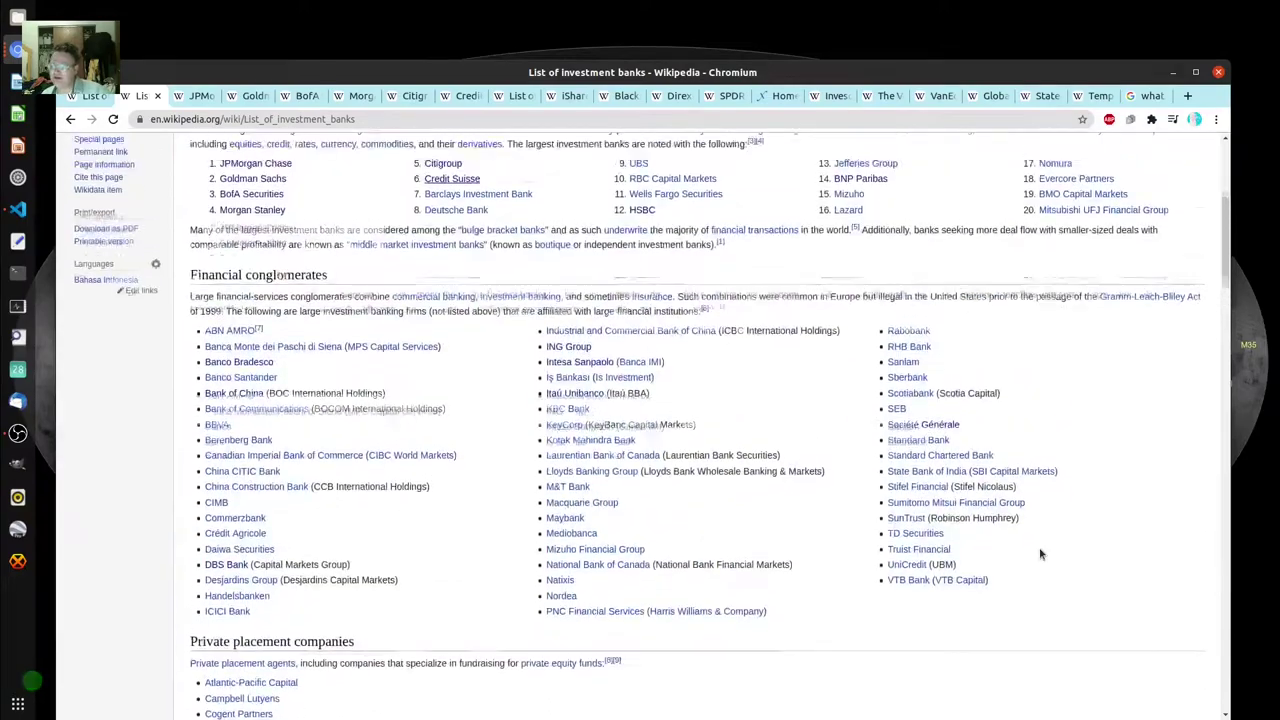
pyautogui.scroll(7, 1040, 553)
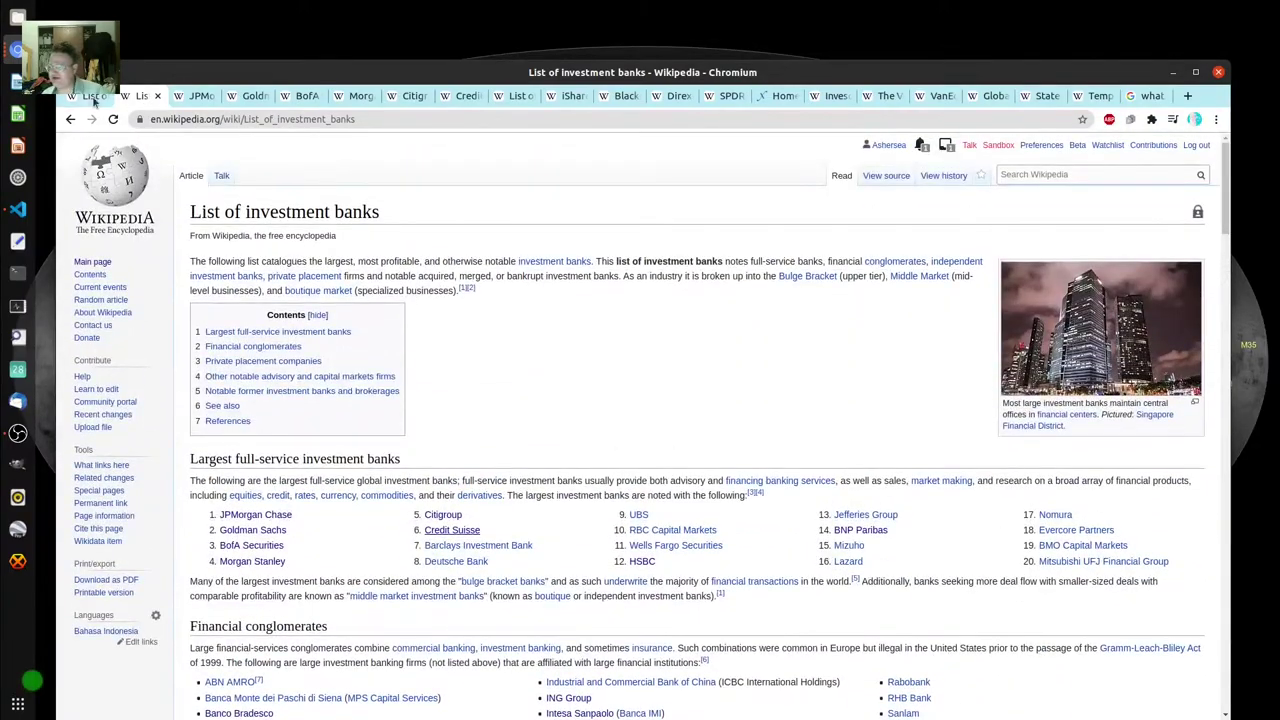
pyautogui.click(90, 97)
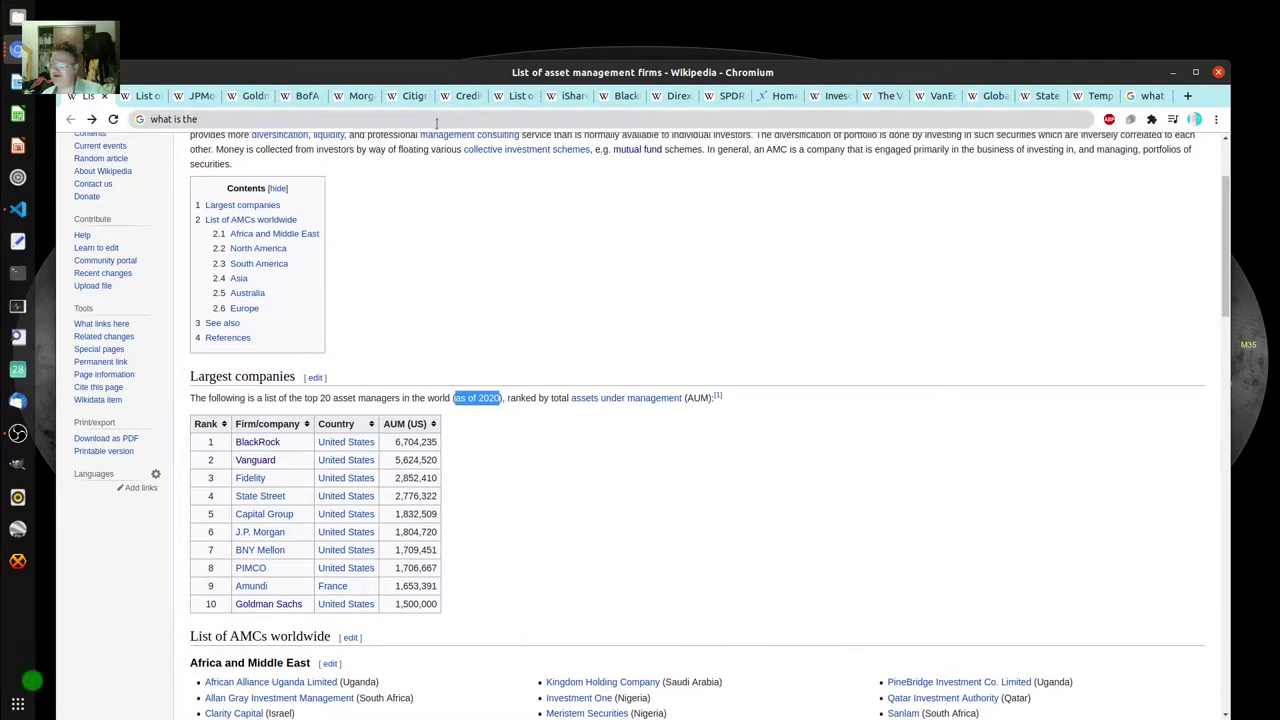
# Open the BlackRock Wikipedia article and scroll down to its Finances section.
pyautogui.click(620, 96)
pyautogui.scroll(3, 773, 399)
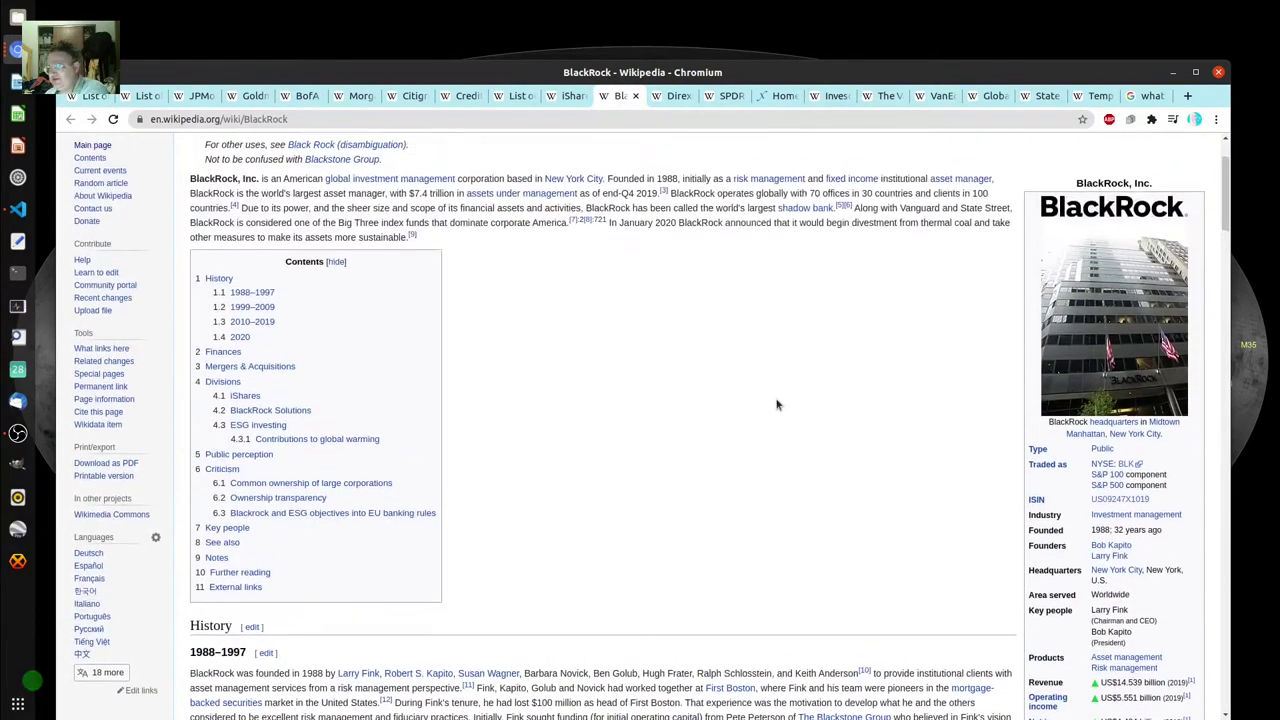
pyautogui.scroll(1, 777, 404)
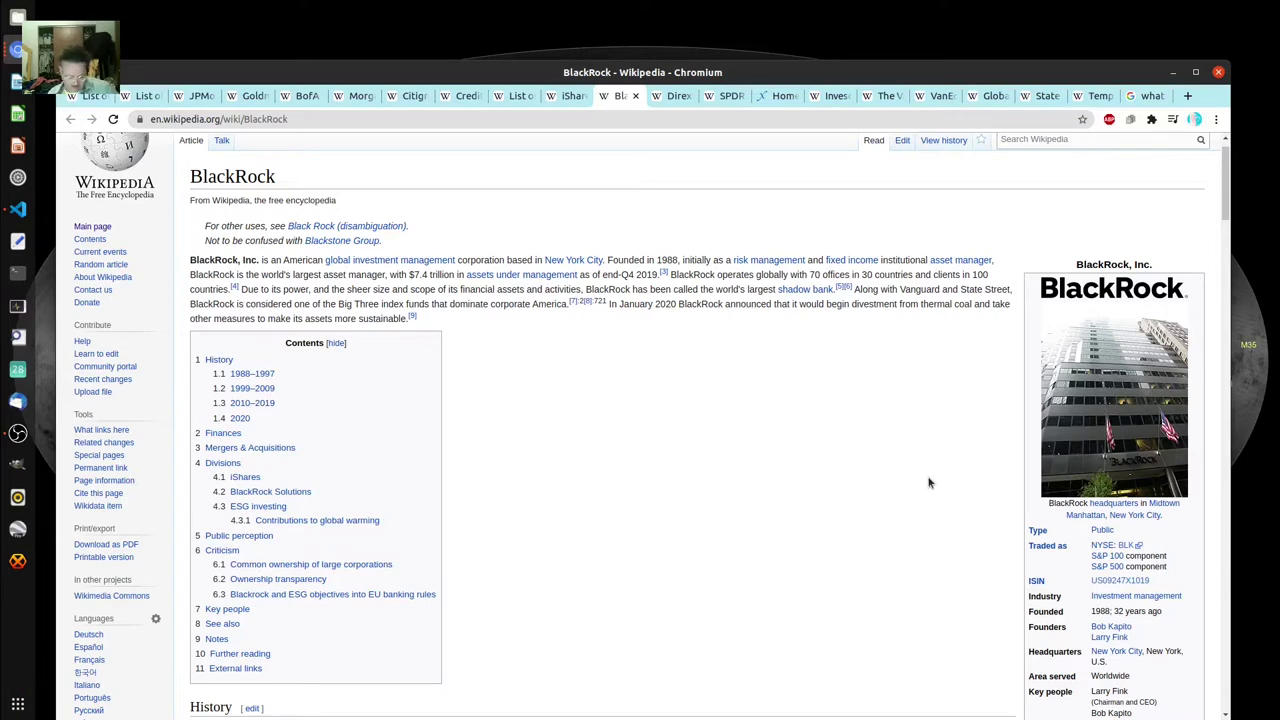
pyautogui.scroll(-15, 928, 483)
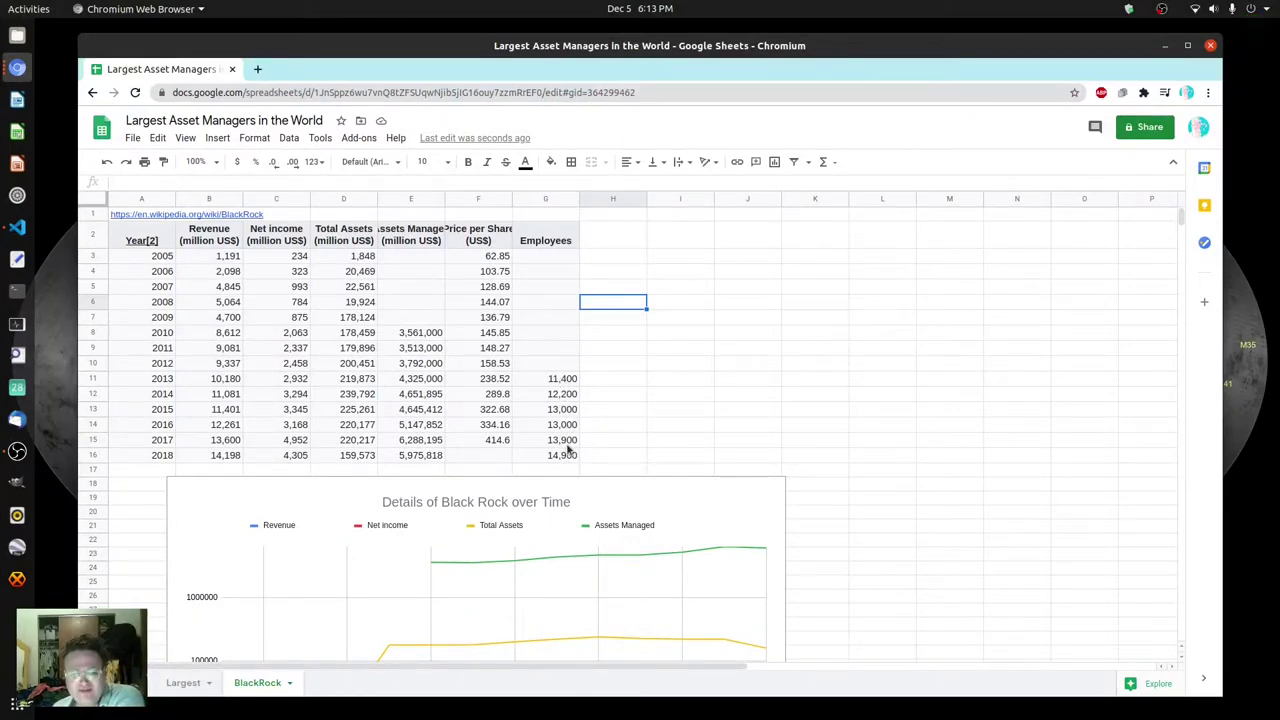
# Select the 2013–2018 Employees figures, then confirm G16 shows 14,900 for 2018.
pyautogui.moveTo(566, 380); pyautogui.dragTo(565, 456)
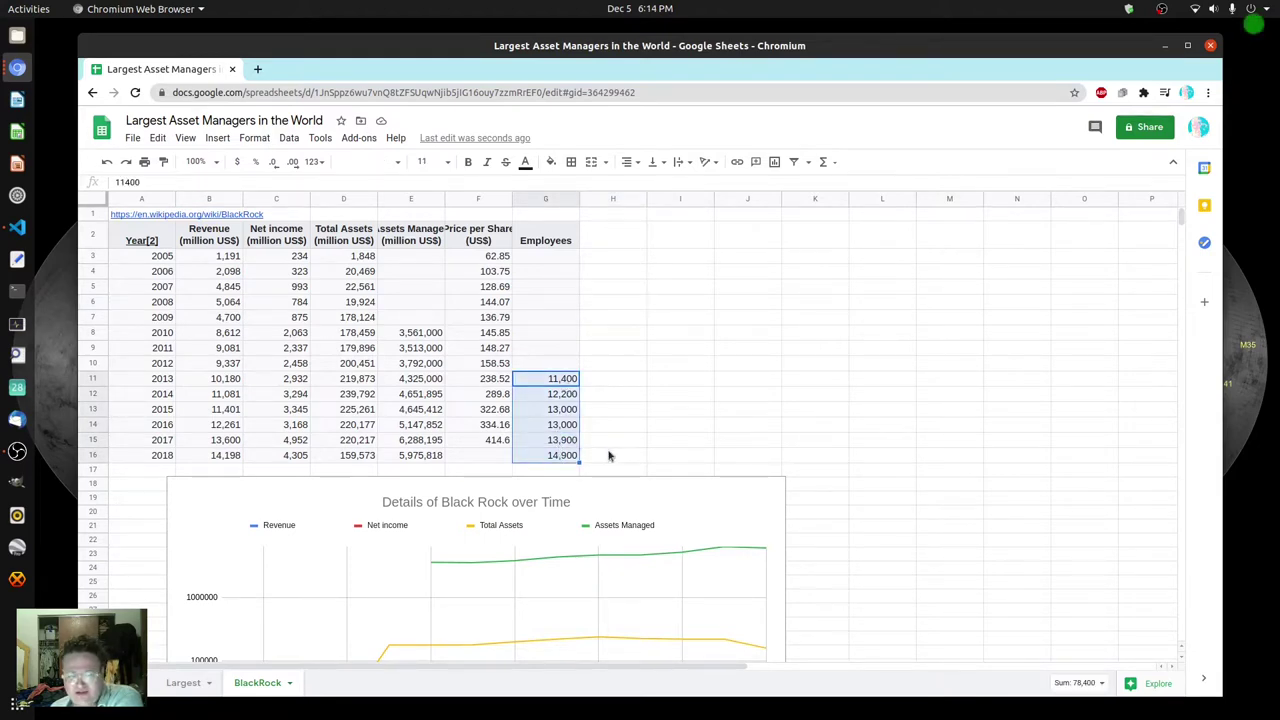
pyautogui.click(610, 456)
pyautogui.scroll(-5, 612, 458)
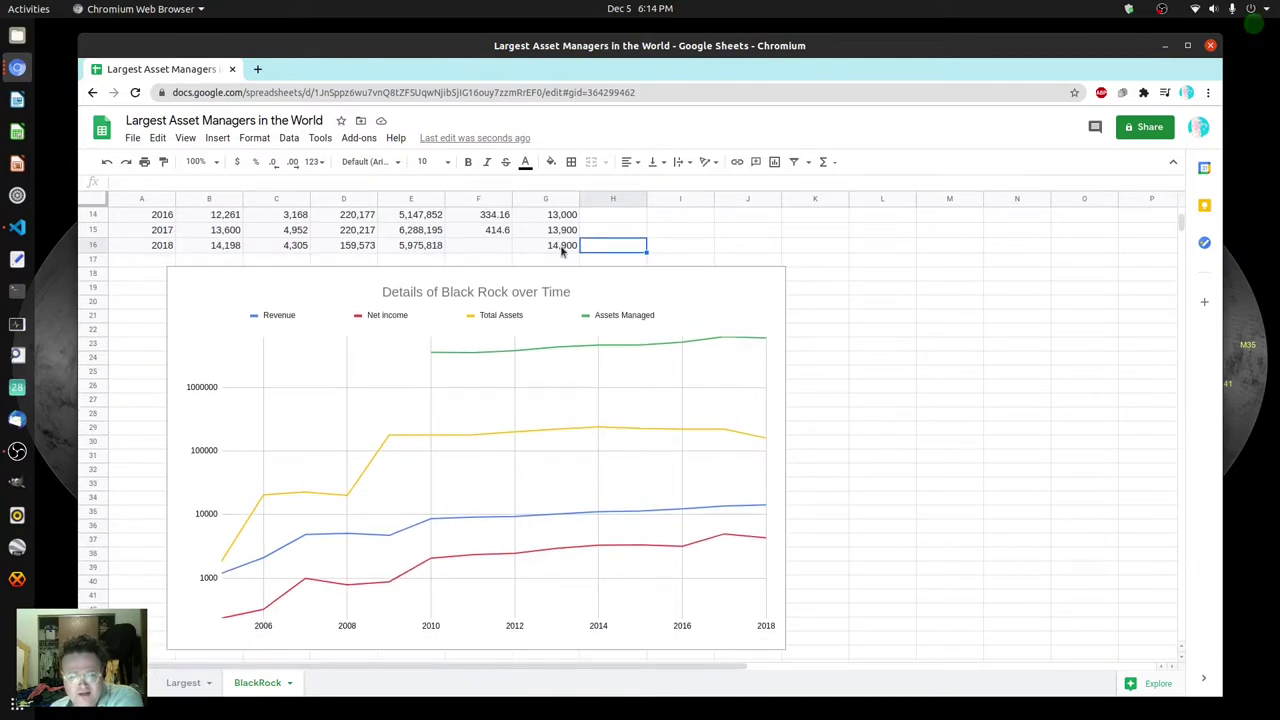
pyautogui.click(562, 249)
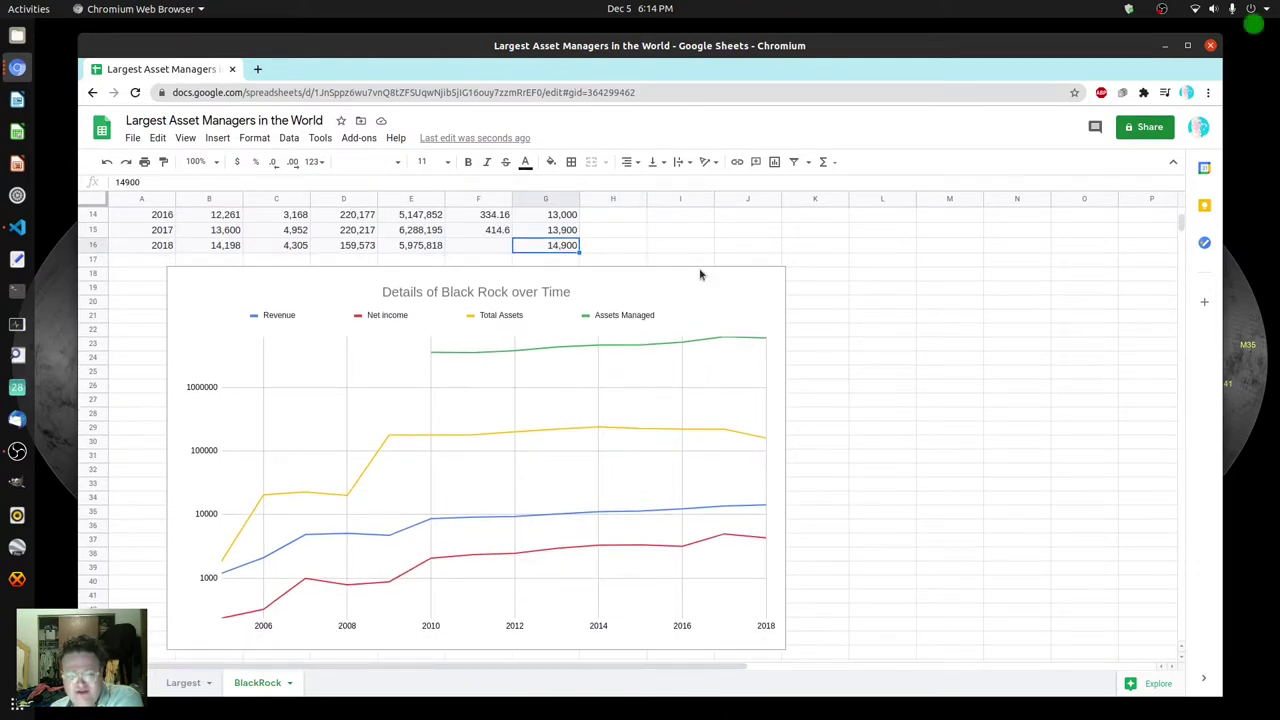
# Scroll between the BlackRock data table and the 'Details of Black Rock over Time' chart.
pyautogui.scroll(-1, 700, 275)
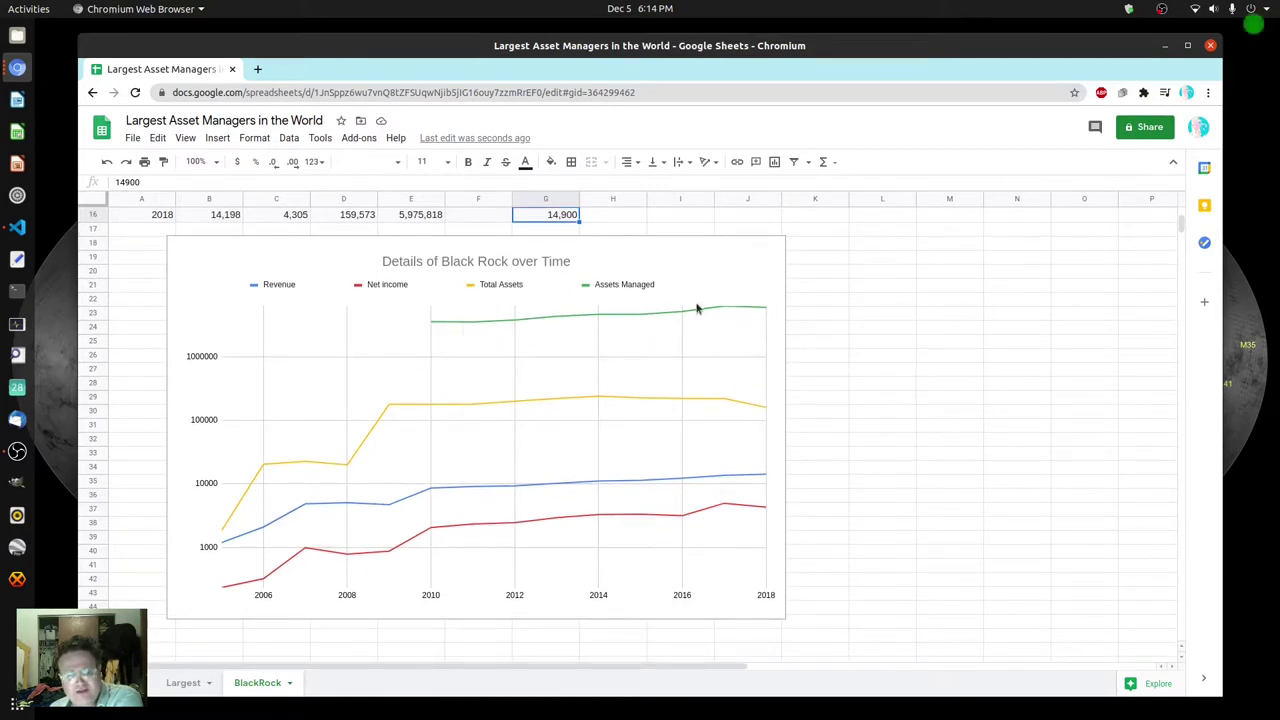
pyautogui.scroll(3, 760, 310)
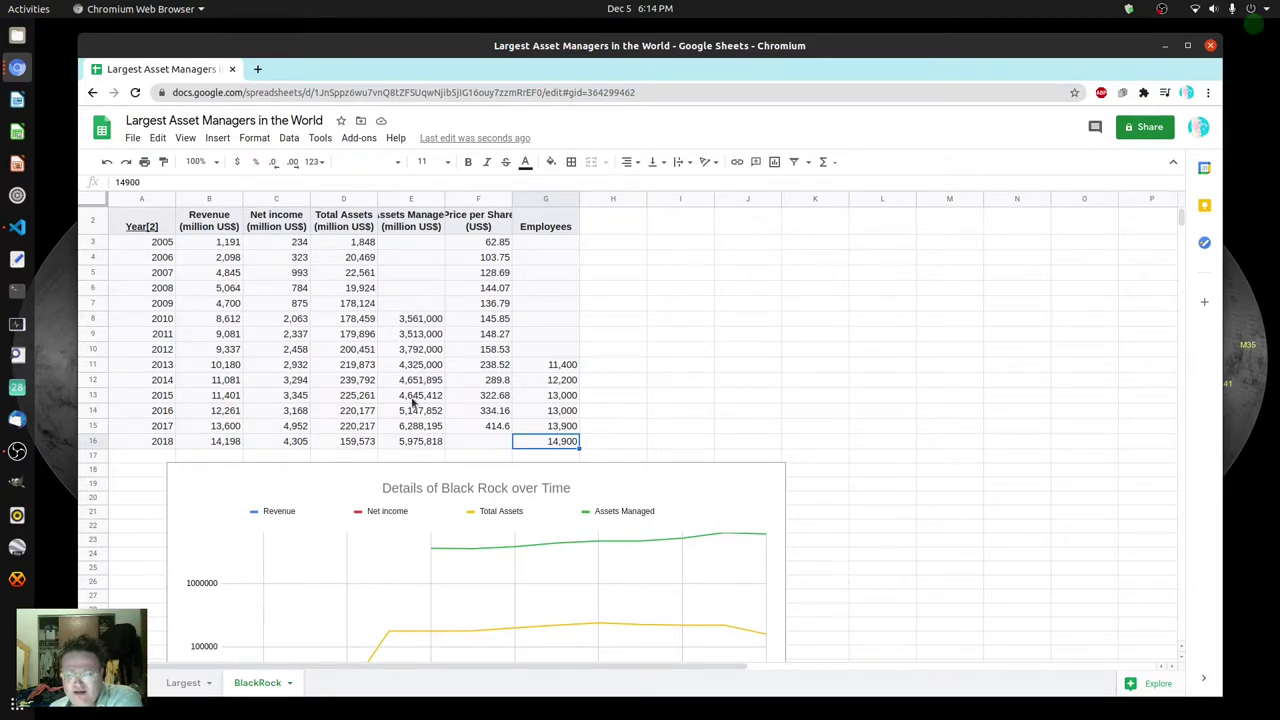
pyautogui.scroll(-4, 413, 401)
pyautogui.scroll(4, 414, 401)
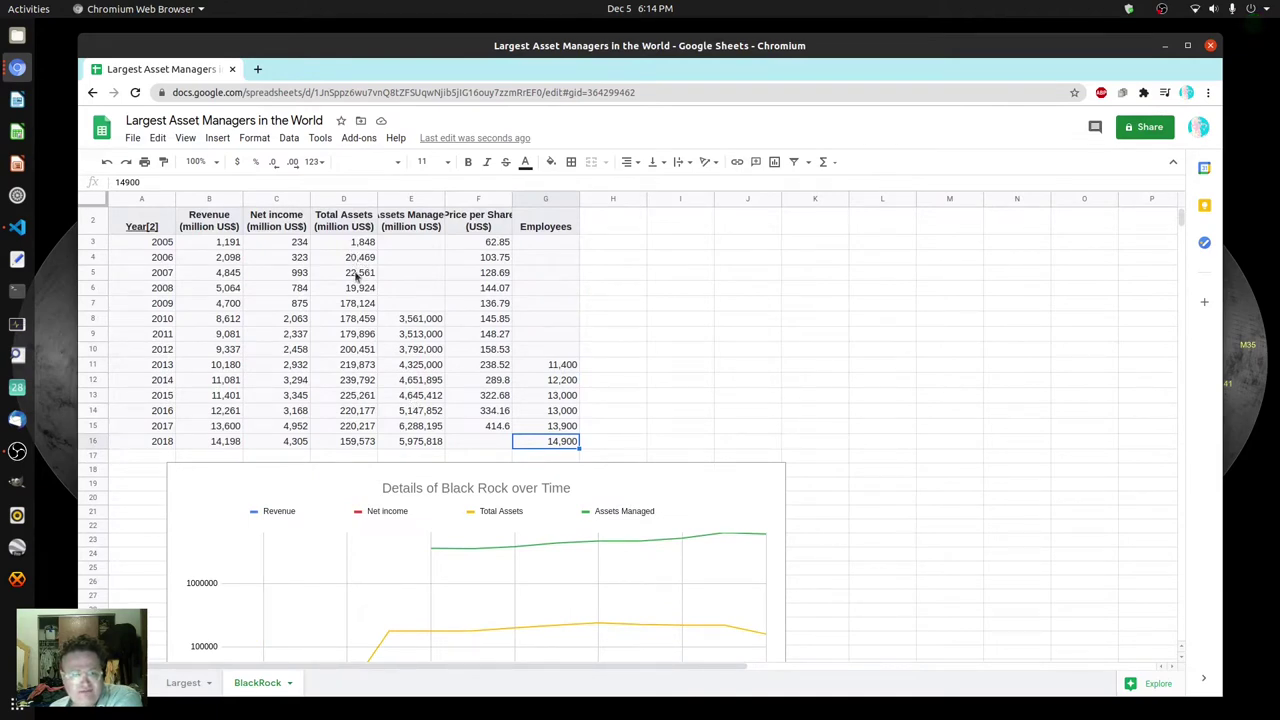
pyautogui.scroll(-5, 360, 280)
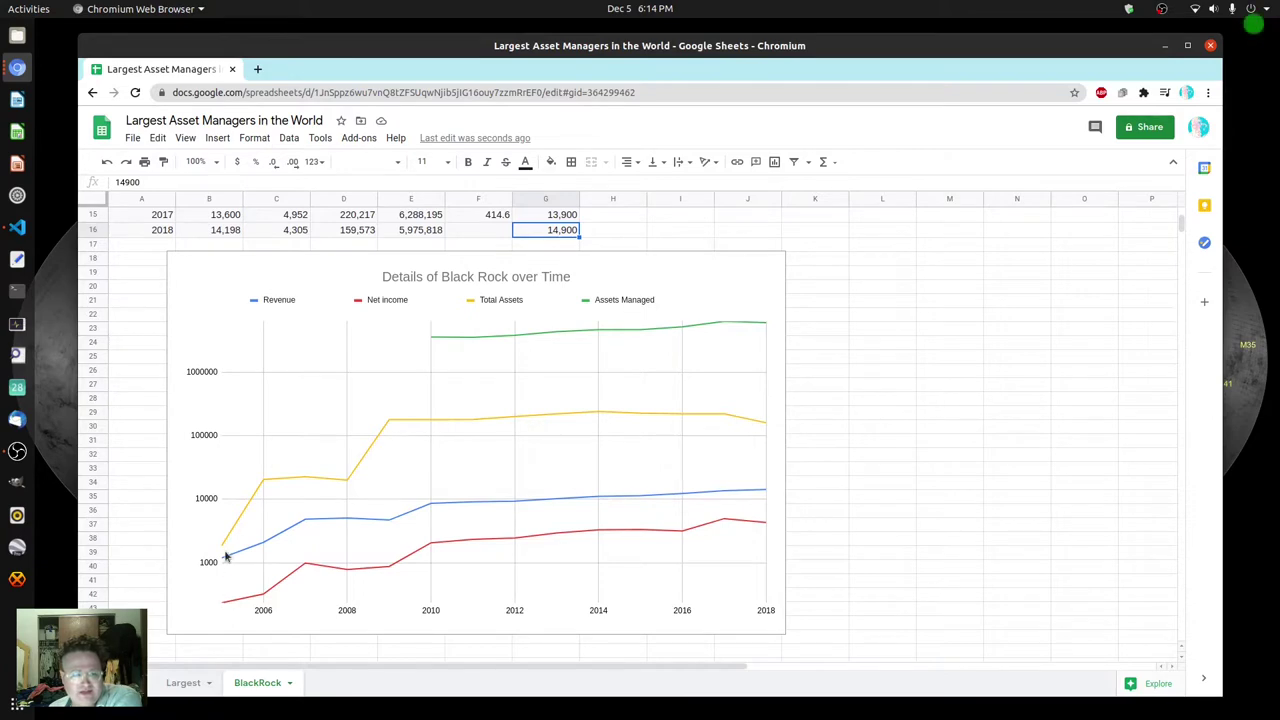
pyautogui.scroll(5, 240, 550)
pyautogui.scroll(1, 247, 541)
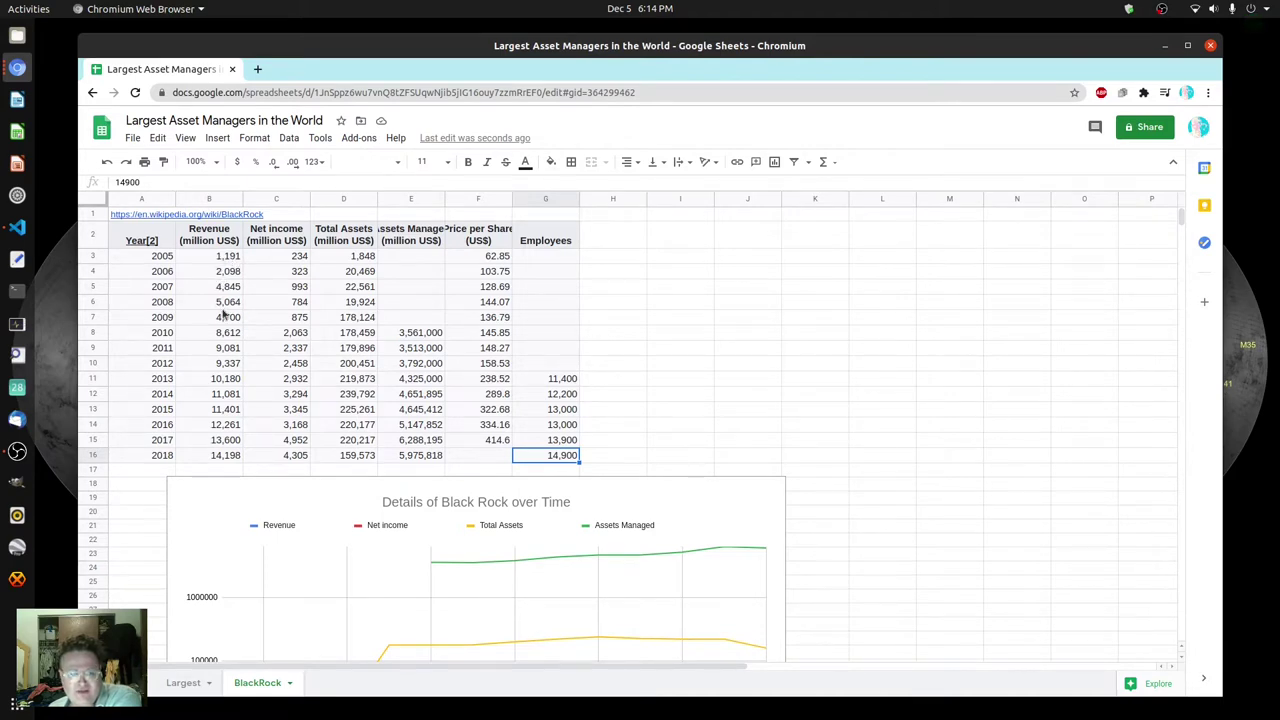
pyautogui.scroll(-1, 234, 378)
pyautogui.scroll(1, 262, 349)
pyautogui.scroll(-5, 260, 349)
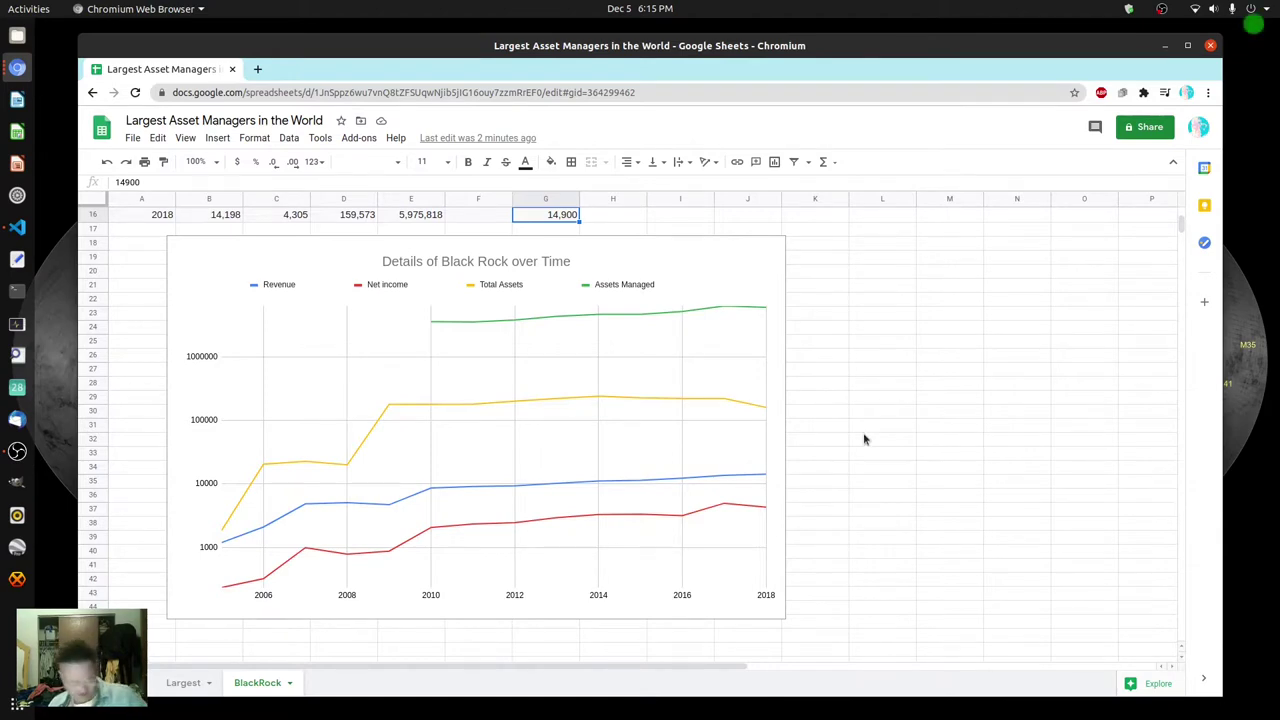
pyautogui.scroll(1, 864, 432)
pyautogui.scroll(5, 865, 431)
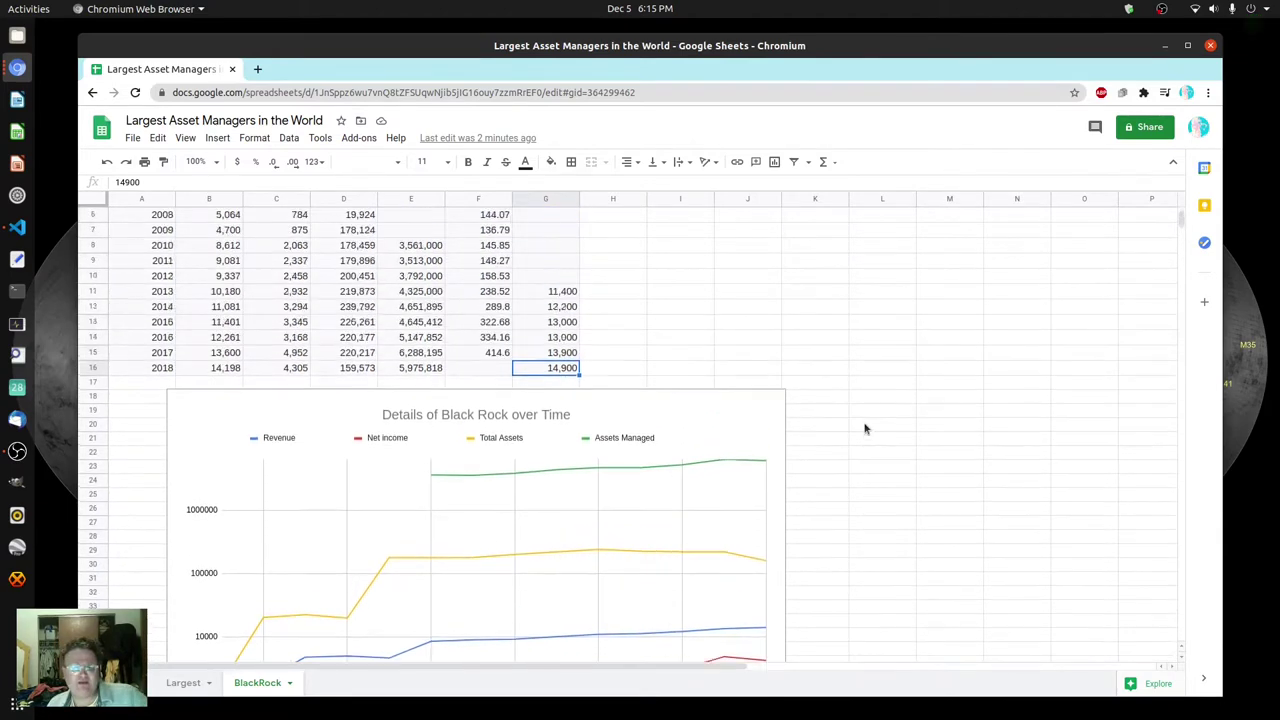
pyautogui.scroll(1, 866, 429)
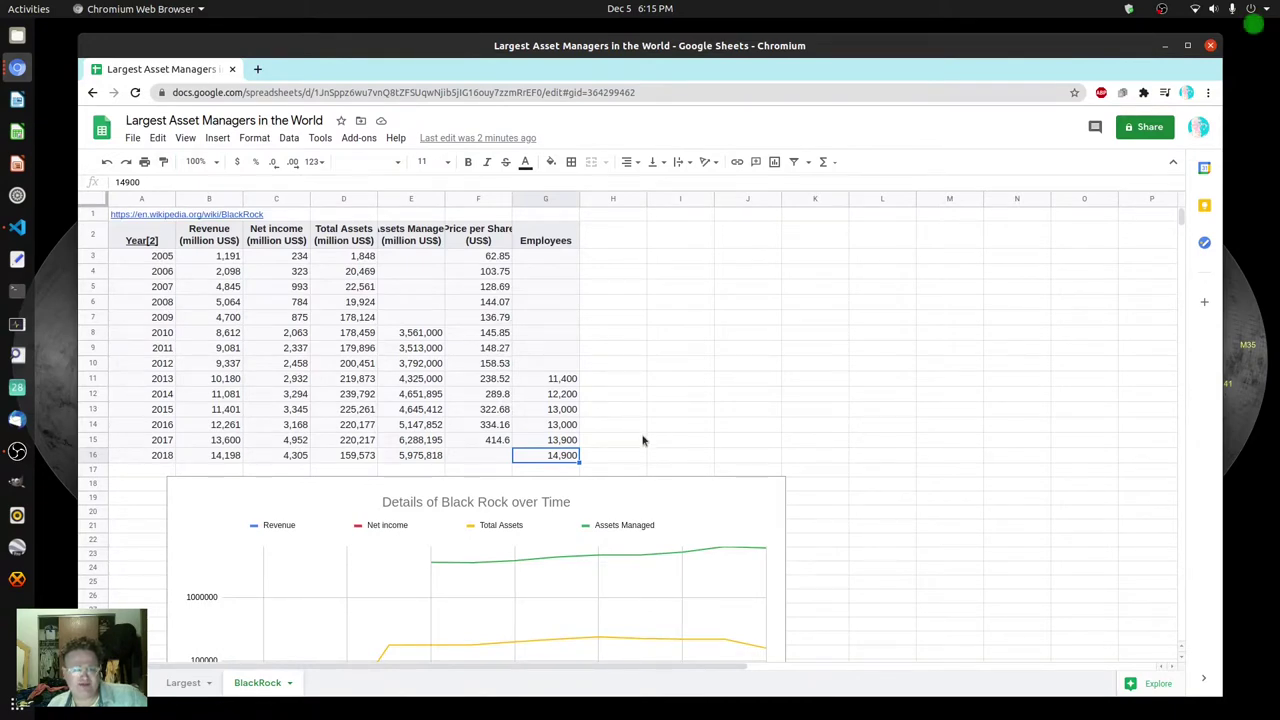
pyautogui.scroll(-3, 679, 432)
pyautogui.scroll(-3, 679, 434)
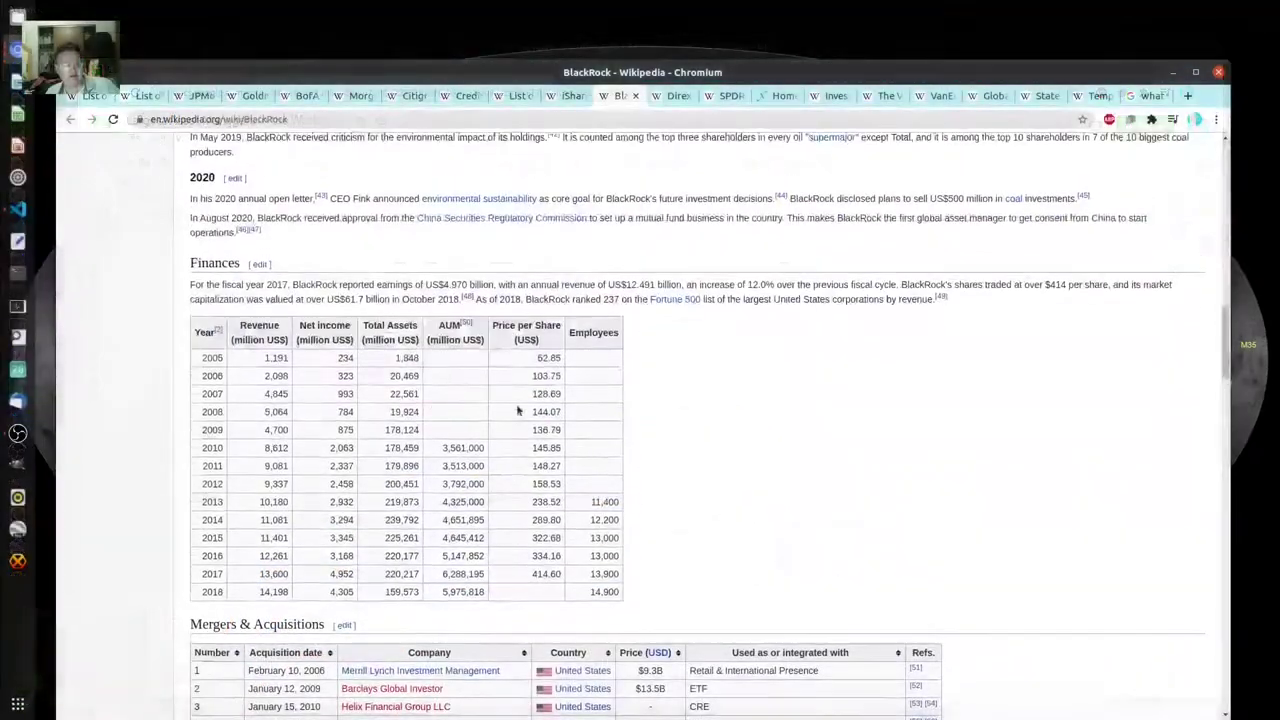
# Highlight 'ETFs' and the 800 exchange-traded funds phrase in the iShares paragraph.
pyautogui.scroll(6, 517, 410)
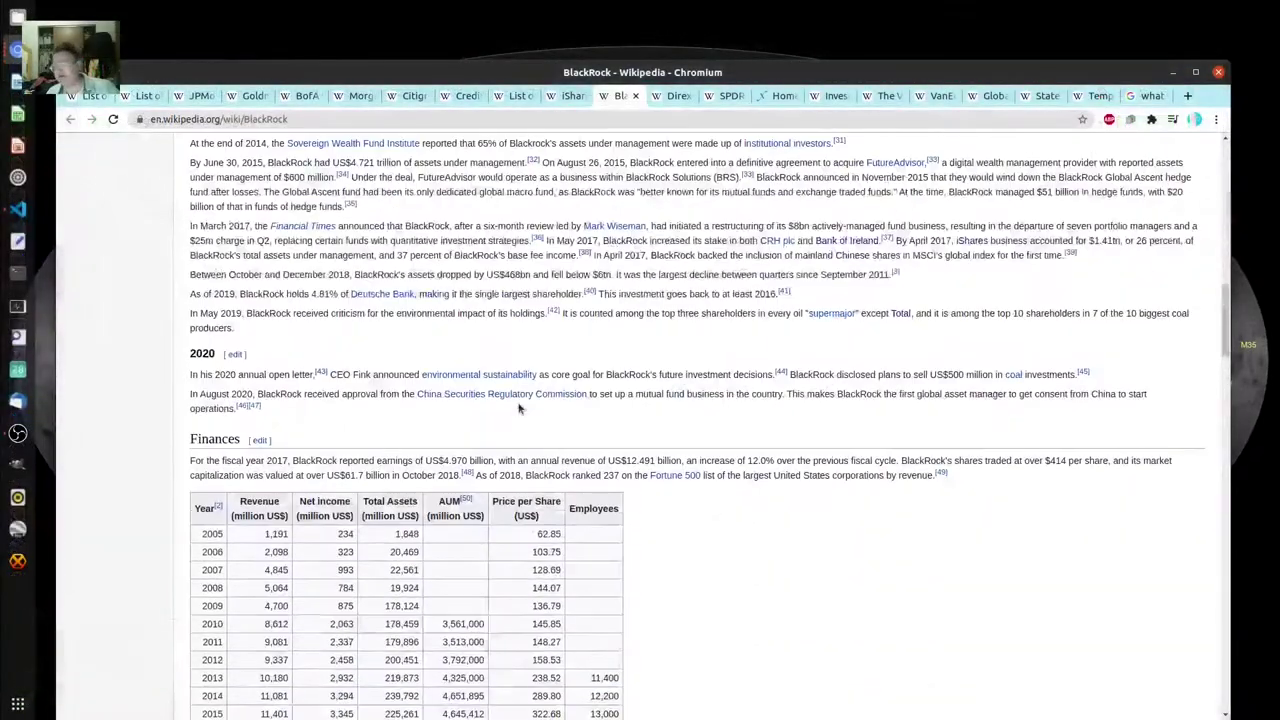
pyautogui.scroll(5, 477, 403)
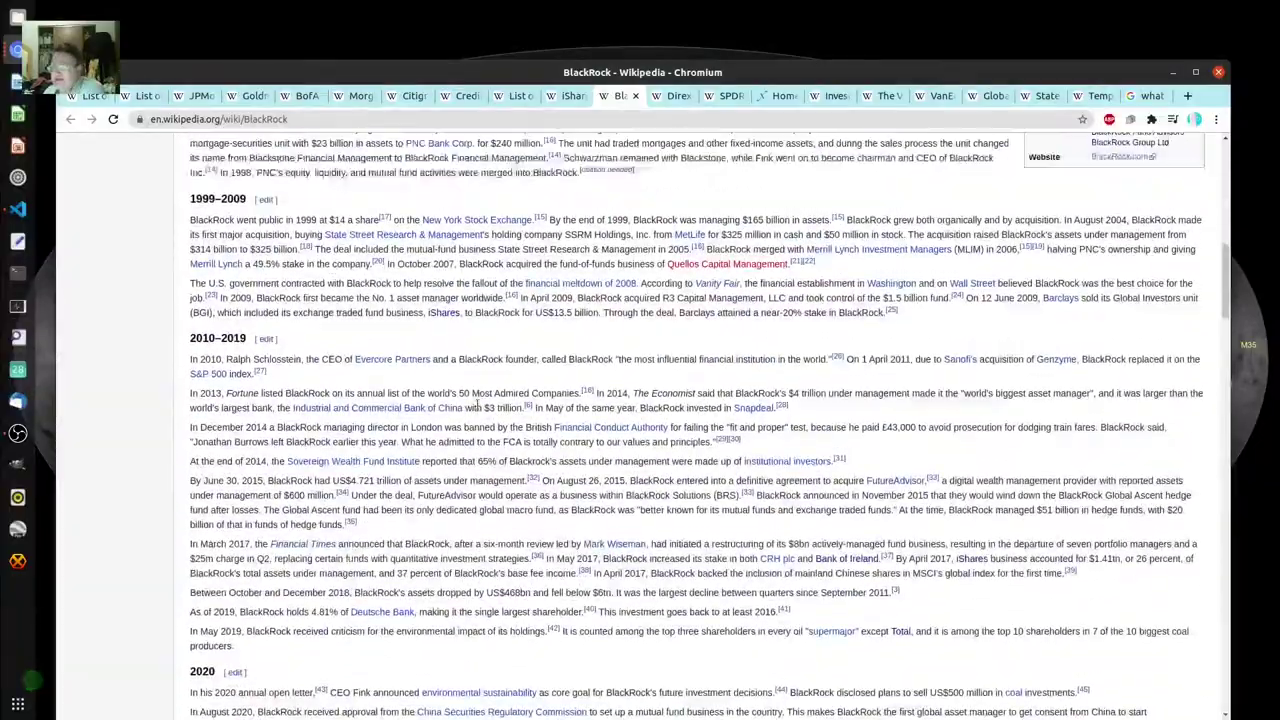
pyautogui.scroll(-15, 477, 403)
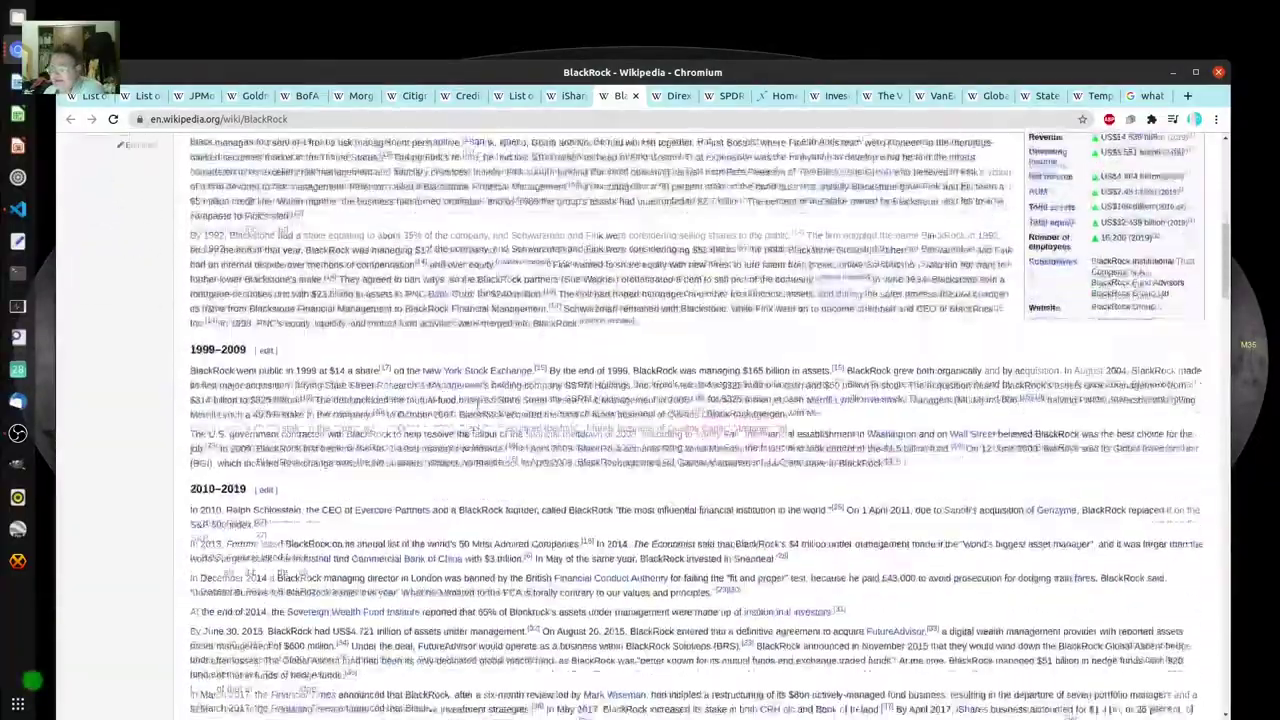
pyautogui.scroll(-4, 476, 408)
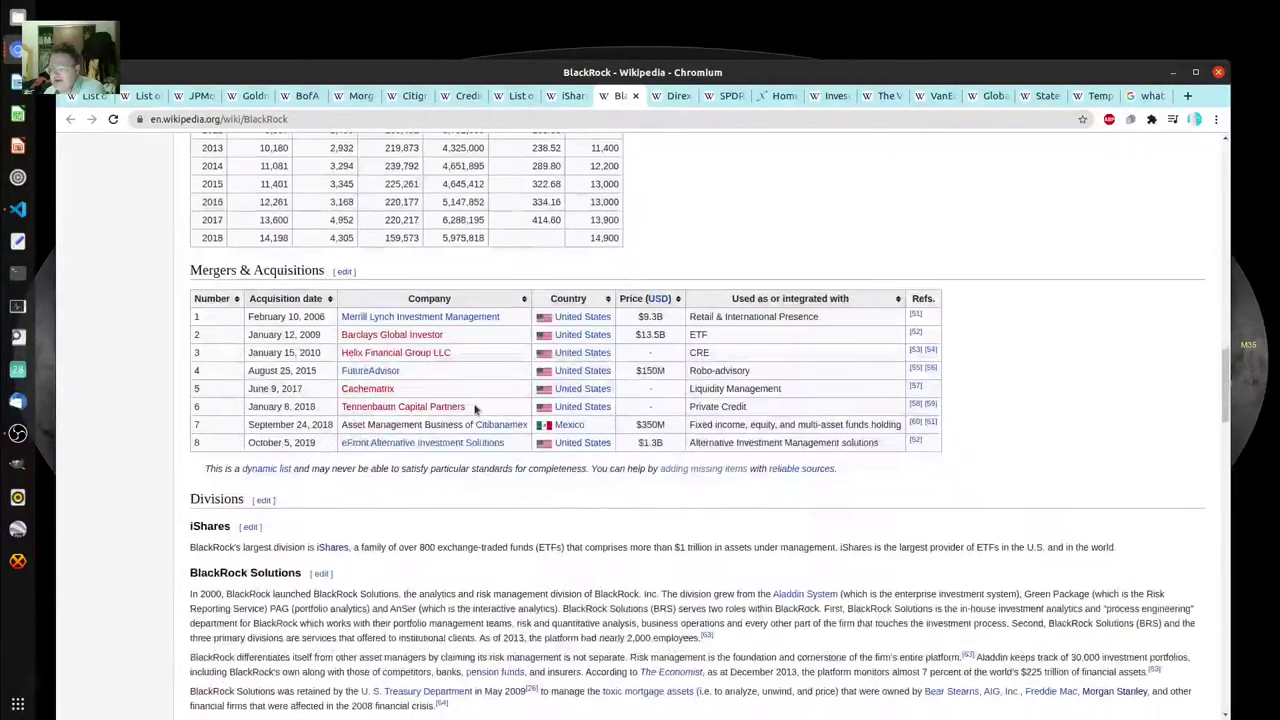
pyautogui.moveTo(329, 408)
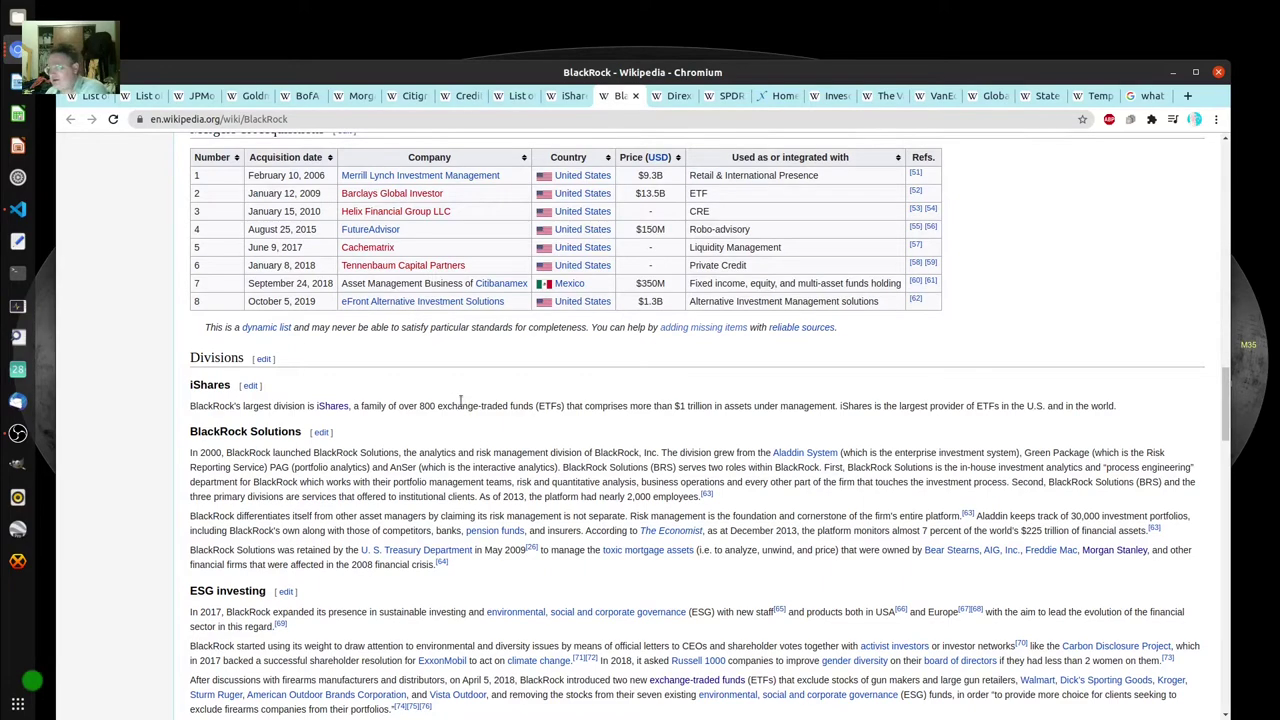
pyautogui.doubleClick(548, 406)
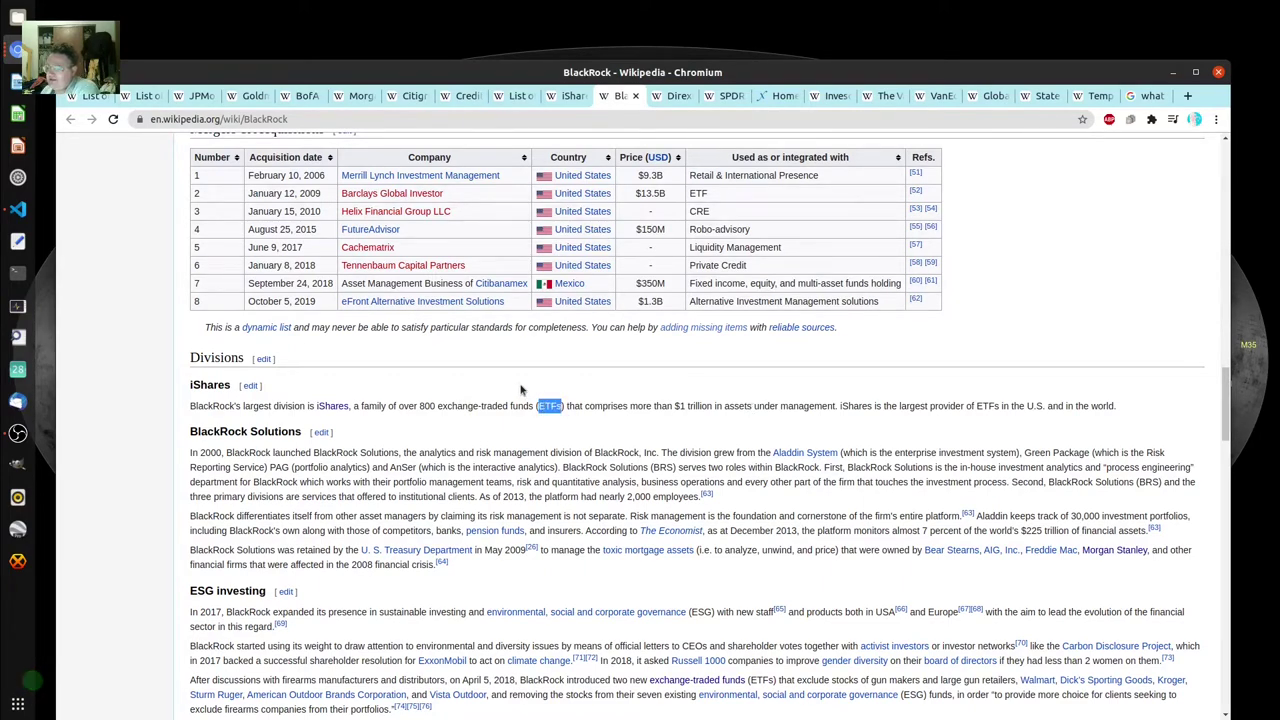
pyautogui.click(323, 561)
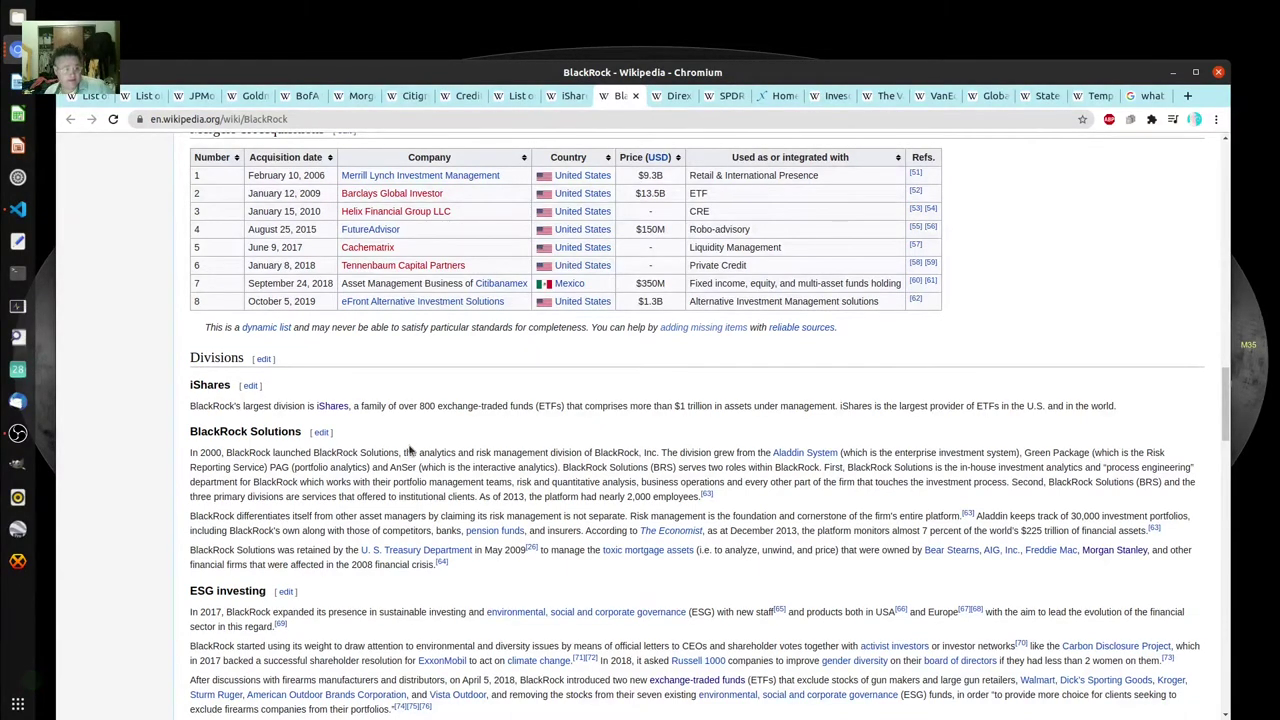
pyautogui.moveTo(419, 406); pyautogui.dragTo(536, 420)
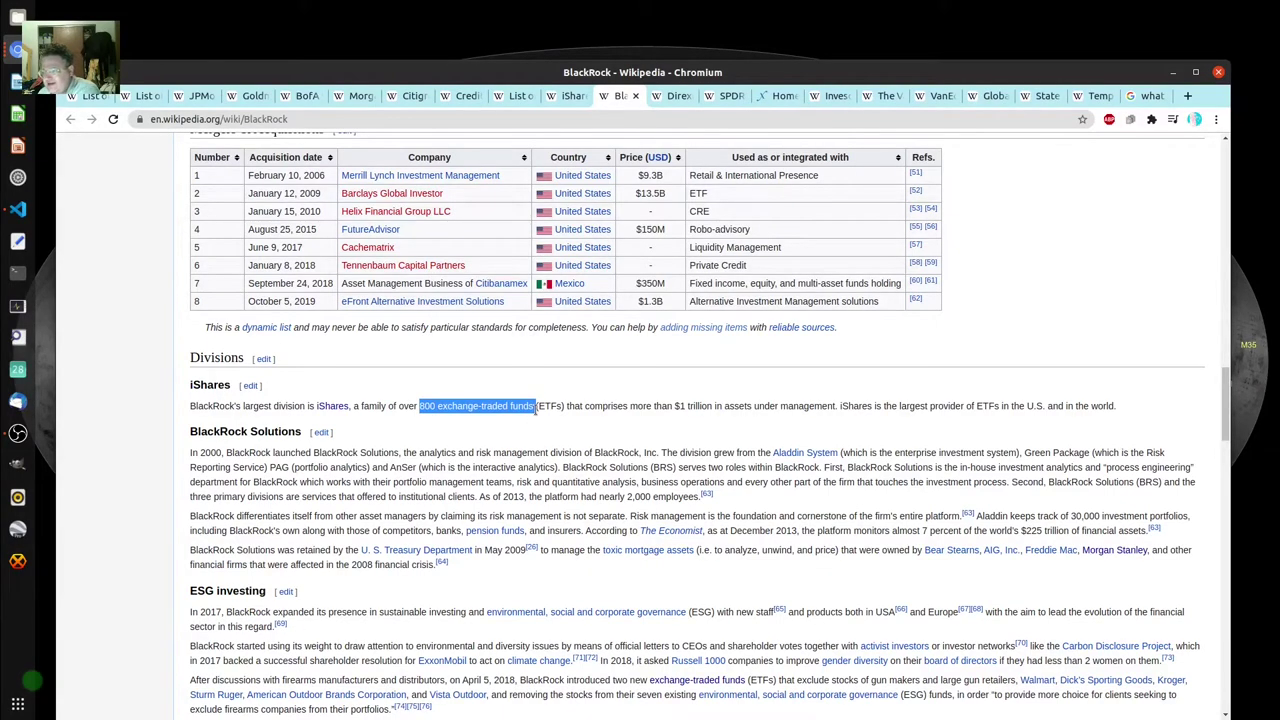
pyautogui.click(576, 563)
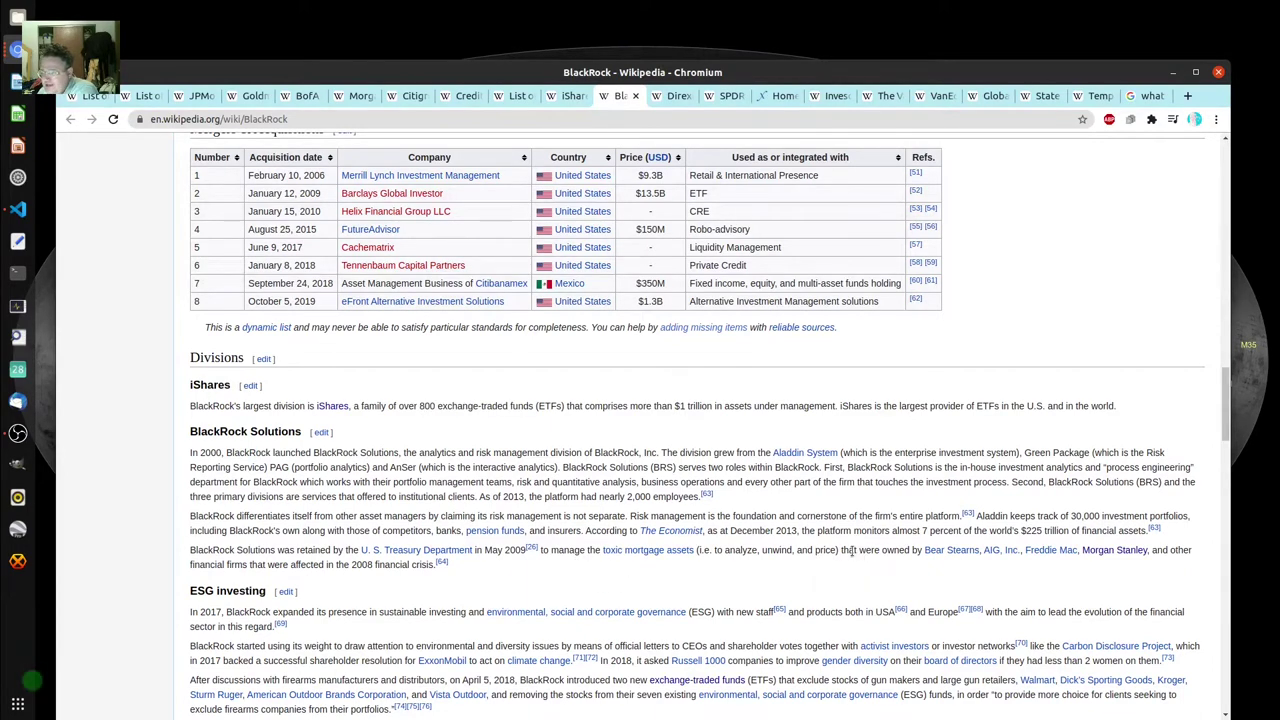
# Highlight the U.S. Treasury paragraph on BlackRock Solutions, then scroll through acquisitions and Divisions.
pyautogui.moveTo(190, 549); pyautogui.dragTo(440, 564)
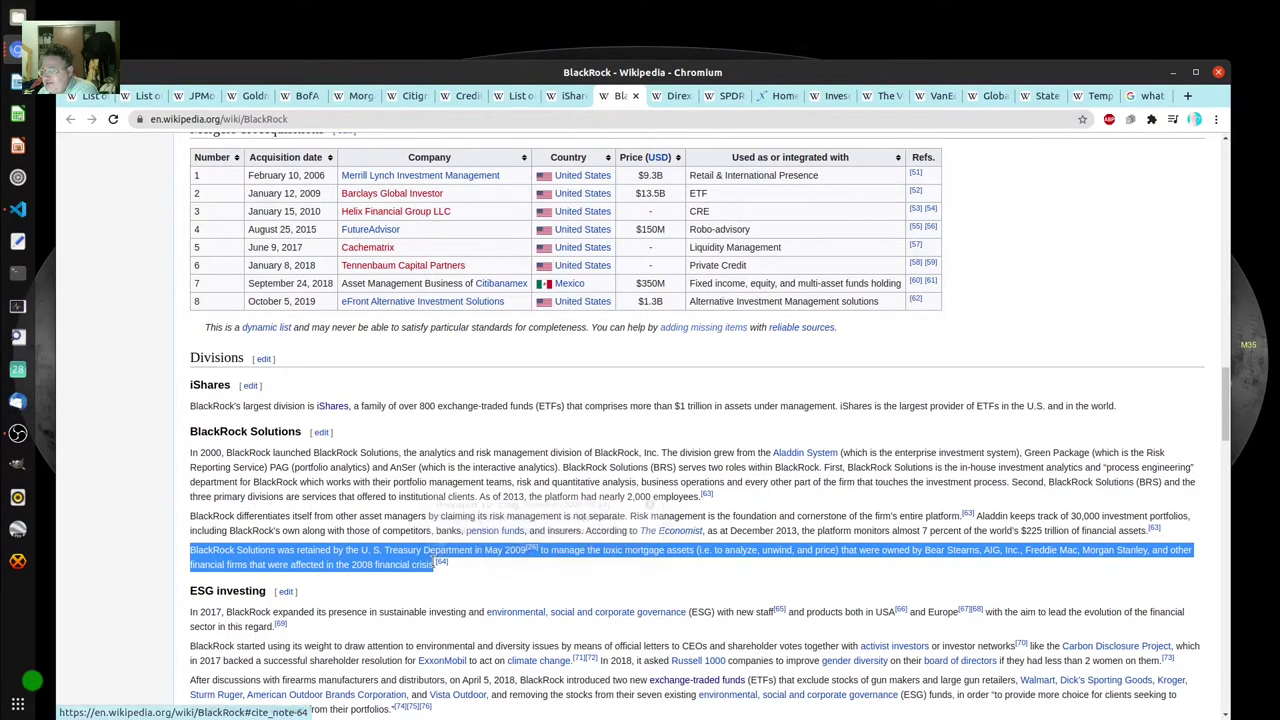
pyautogui.click(551, 572)
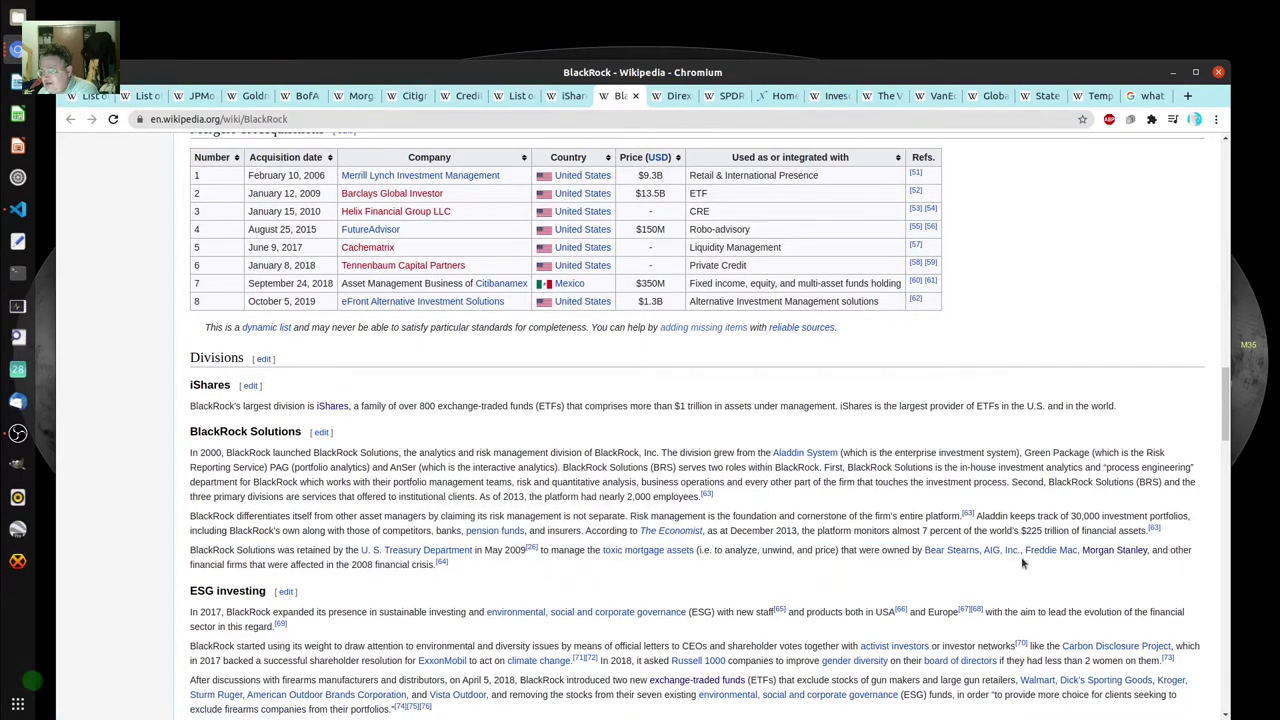
pyautogui.moveTo(955, 554)
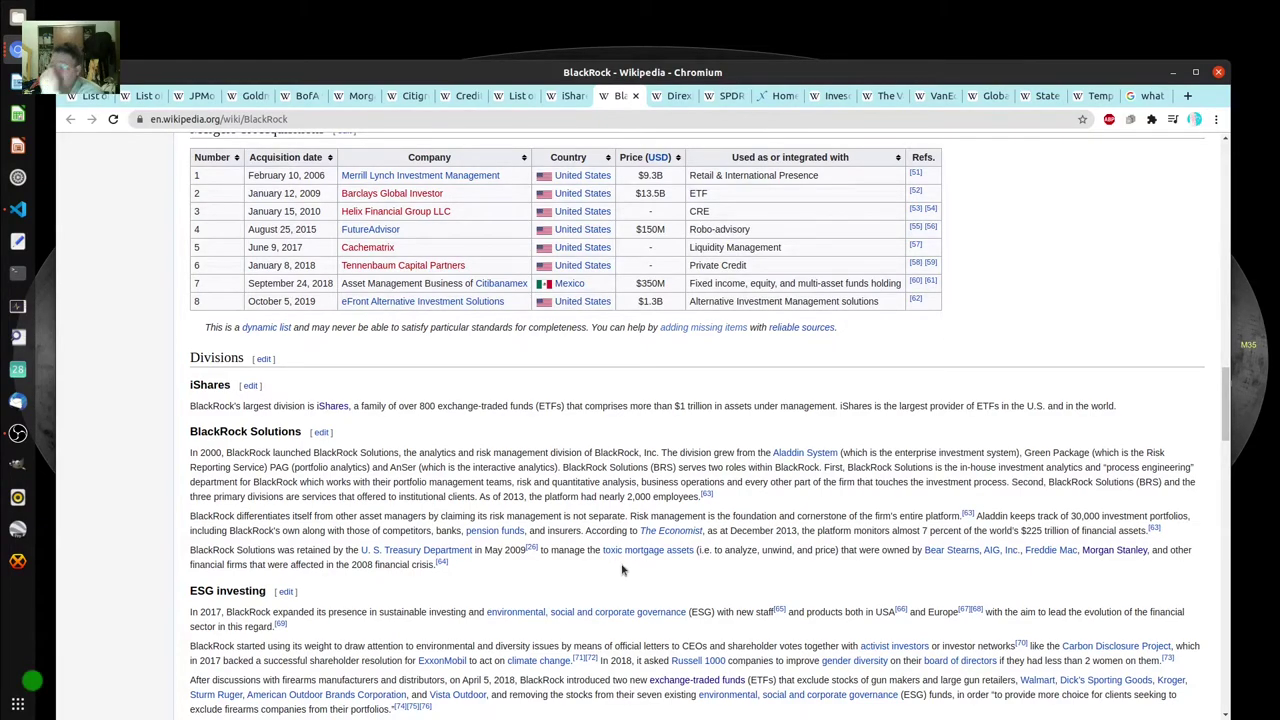
pyautogui.scroll(-5, 620, 568)
pyautogui.scroll(1, 620, 580)
pyautogui.scroll(2, 620, 580)
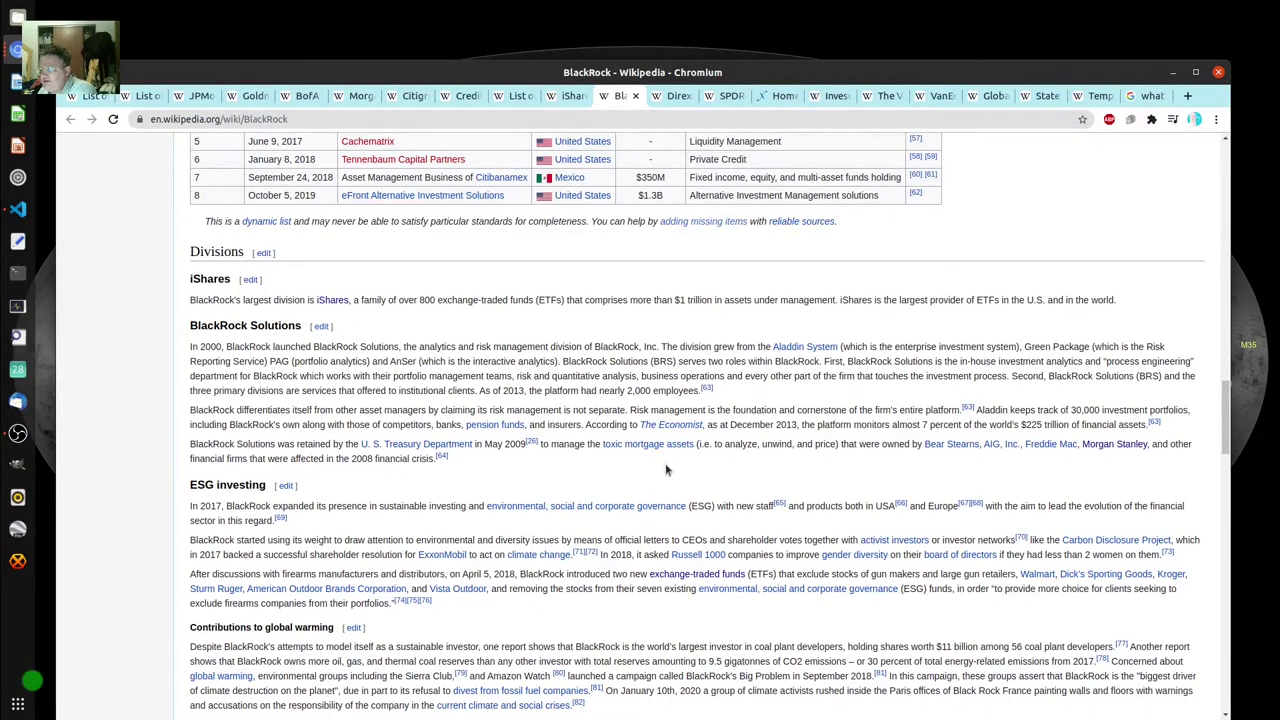
pyautogui.scroll(-1, 666, 470)
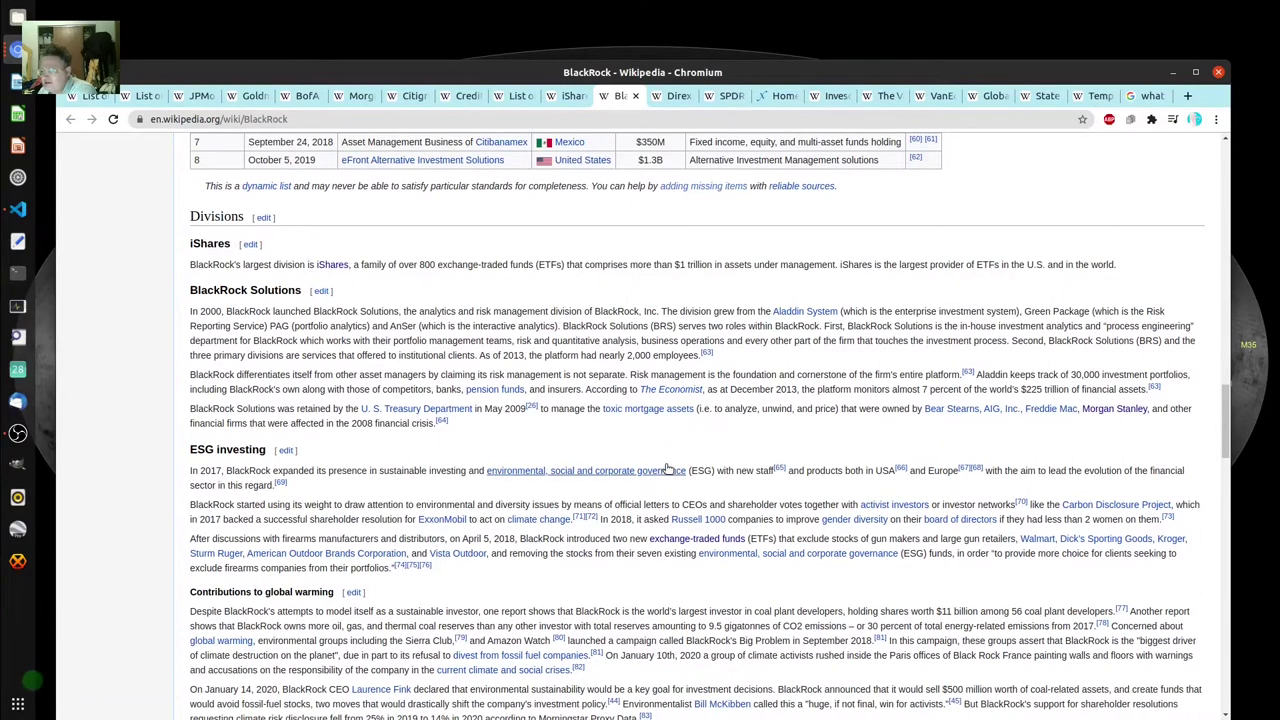
pyautogui.moveTo(657, 468)
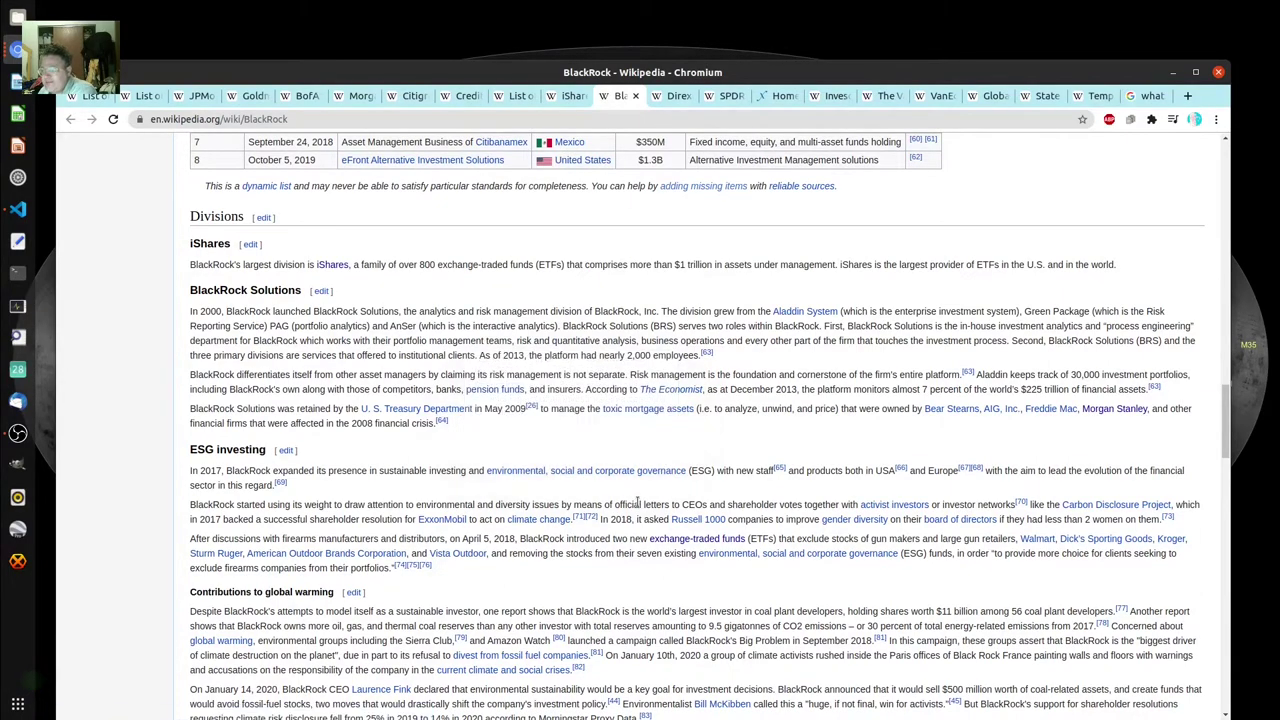
pyautogui.scroll(2, 637, 503)
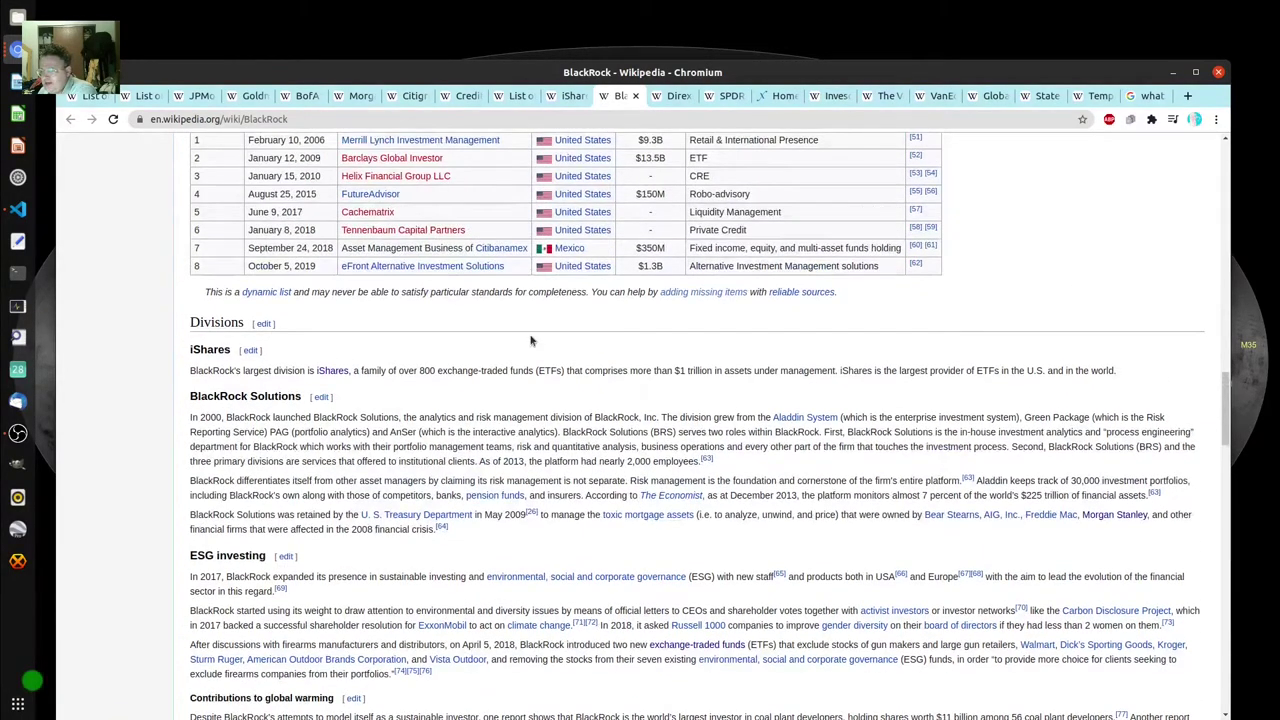
# Glance at the iShares article, then highlight BlackRock's common ownership criticism paragraph.
pyautogui.click(570, 96)
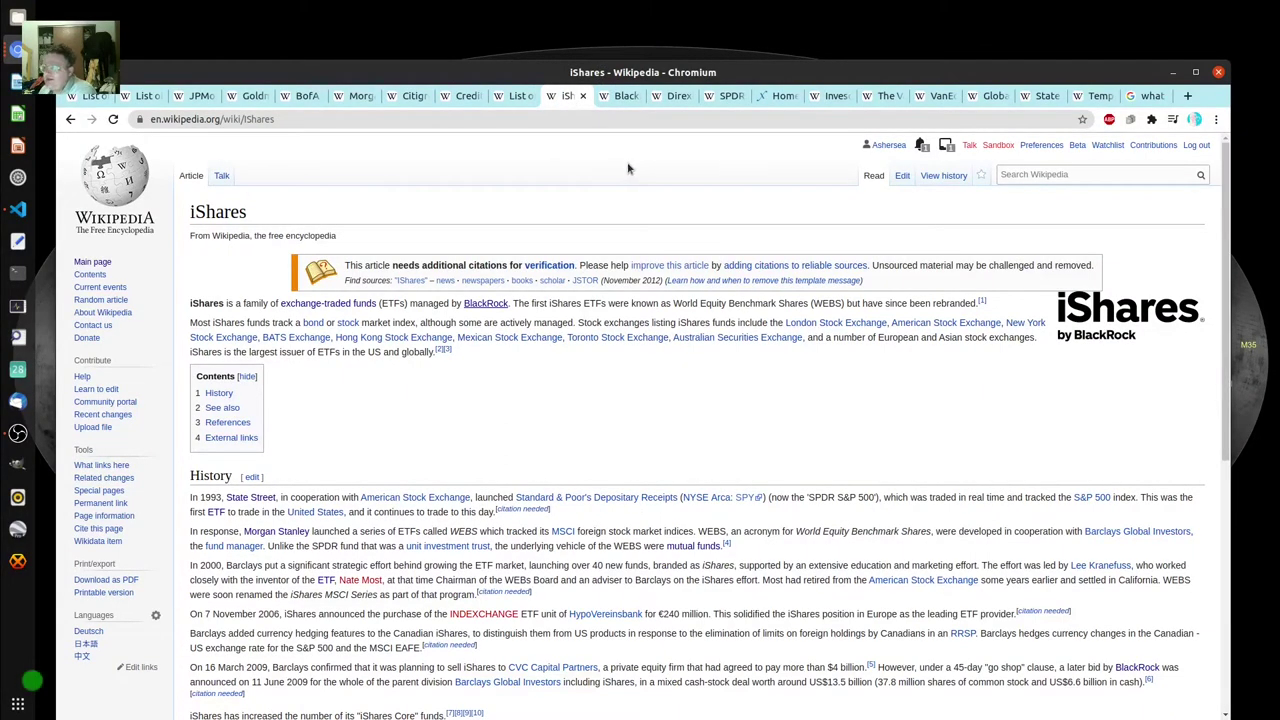
pyautogui.hotkey('ctrl', 'Tab')
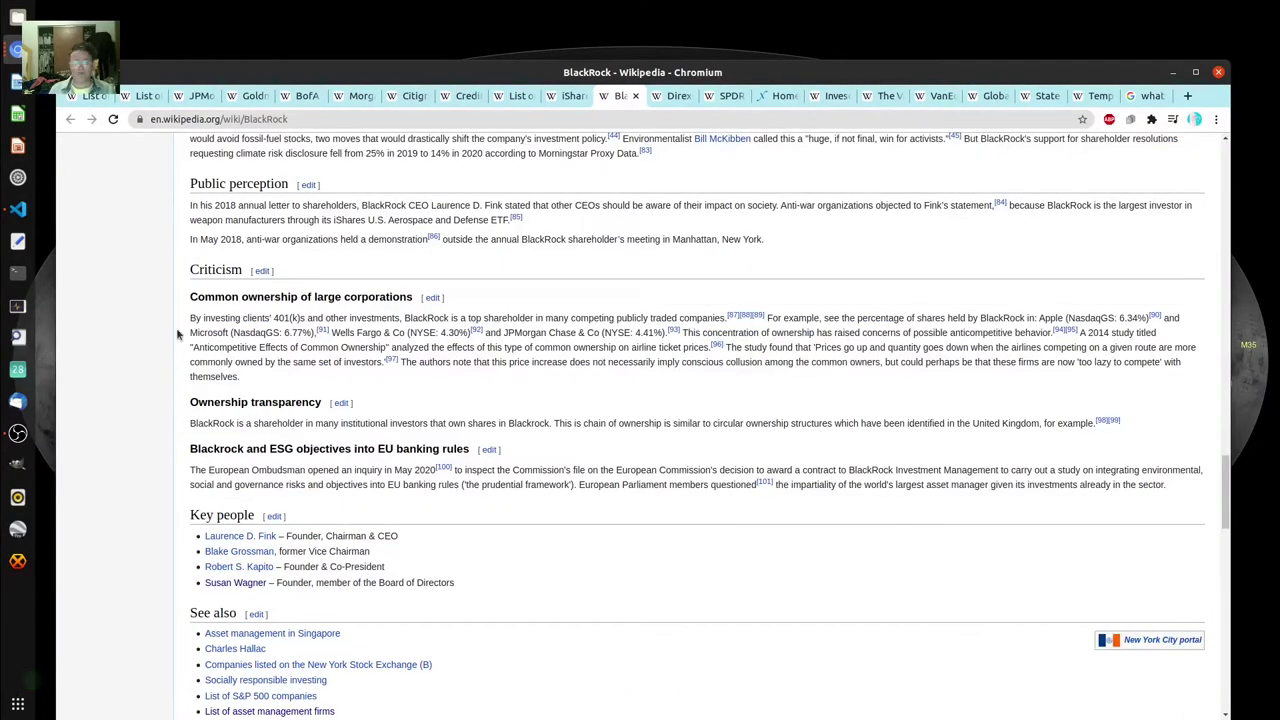
pyautogui.moveTo(189, 316); pyautogui.dragTo(255, 381)
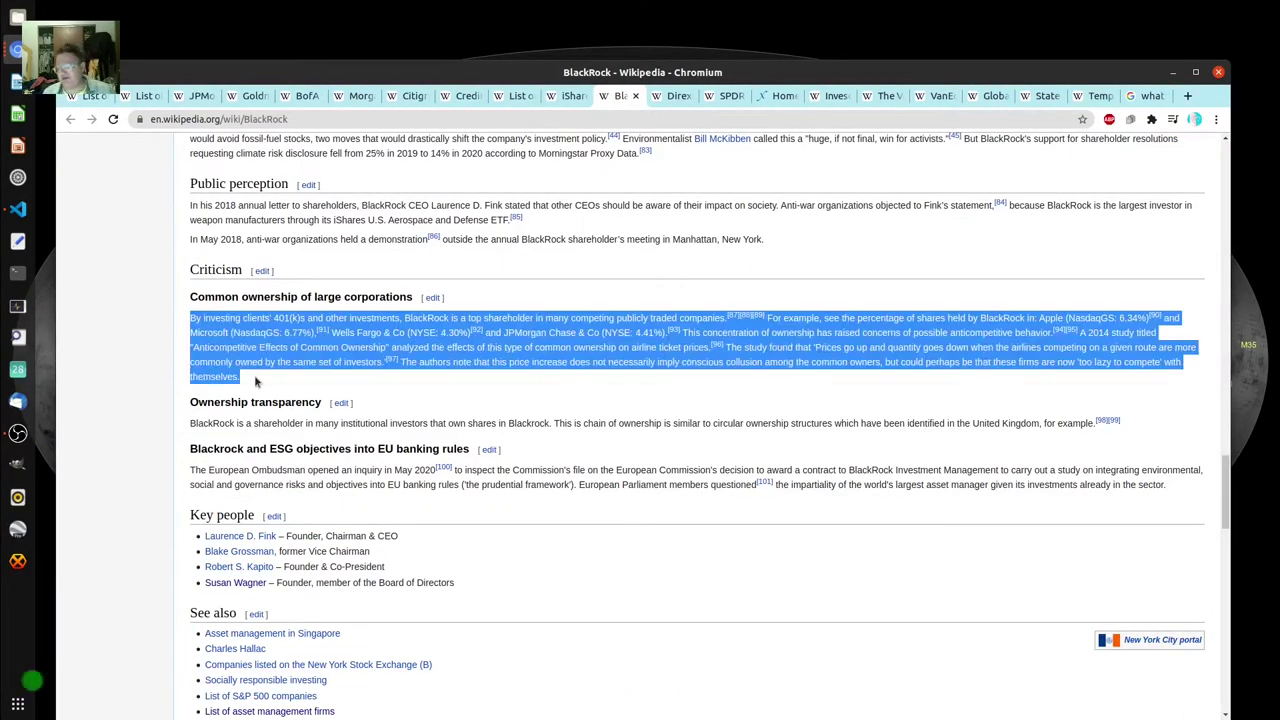
pyautogui.click(667, 378)
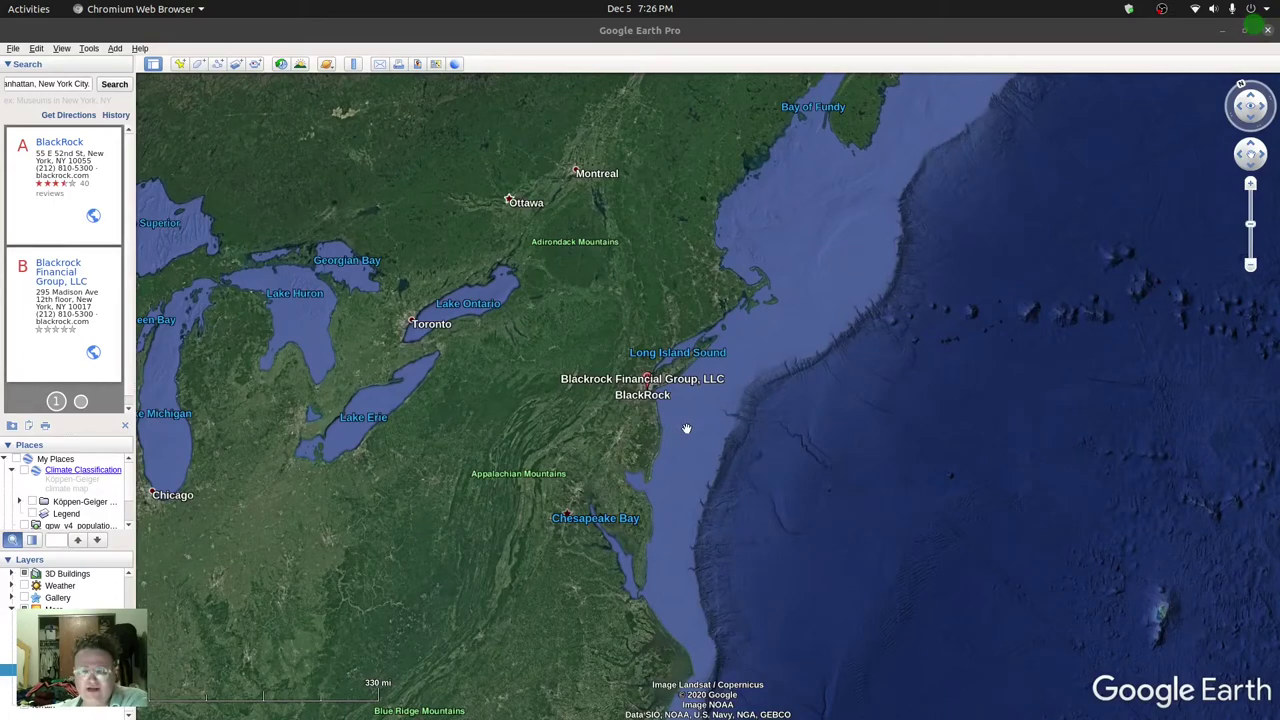
# Zoom Google Earth out to the globe, in toward the US East Coast, then out again.
pyautogui.scroll(-8, 686, 428)
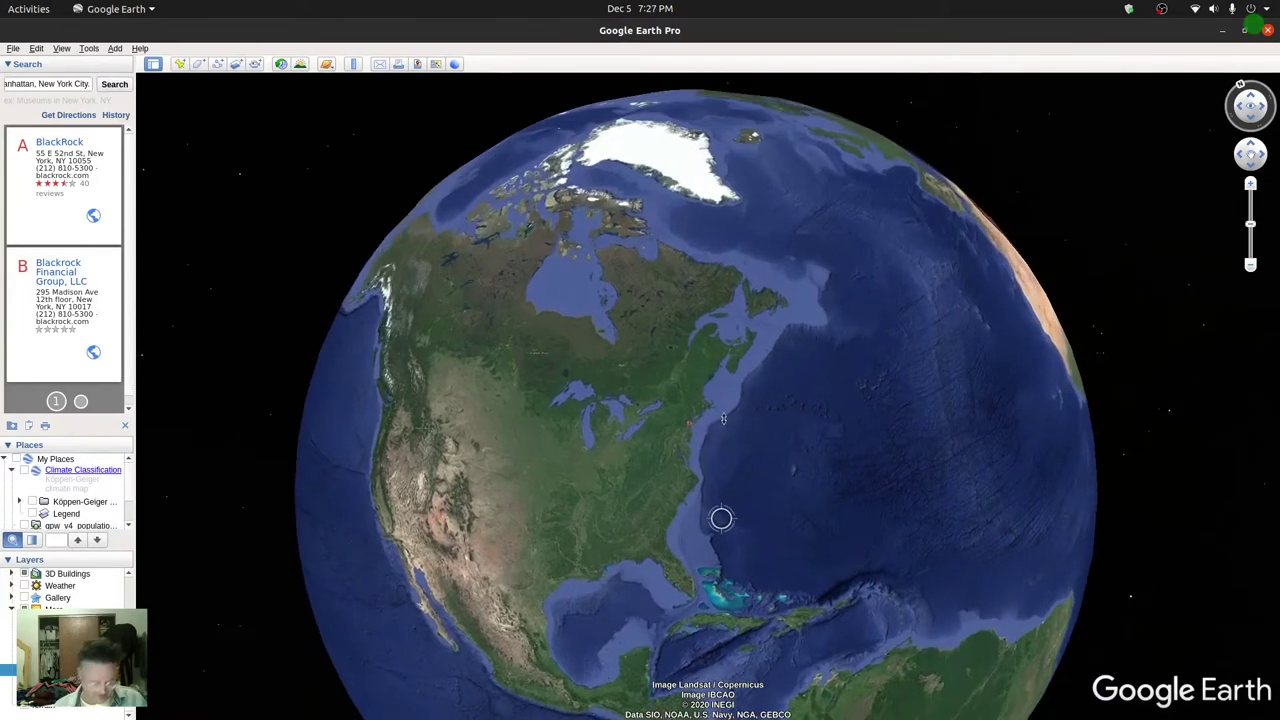
pyautogui.scroll(-2, 724, 550)
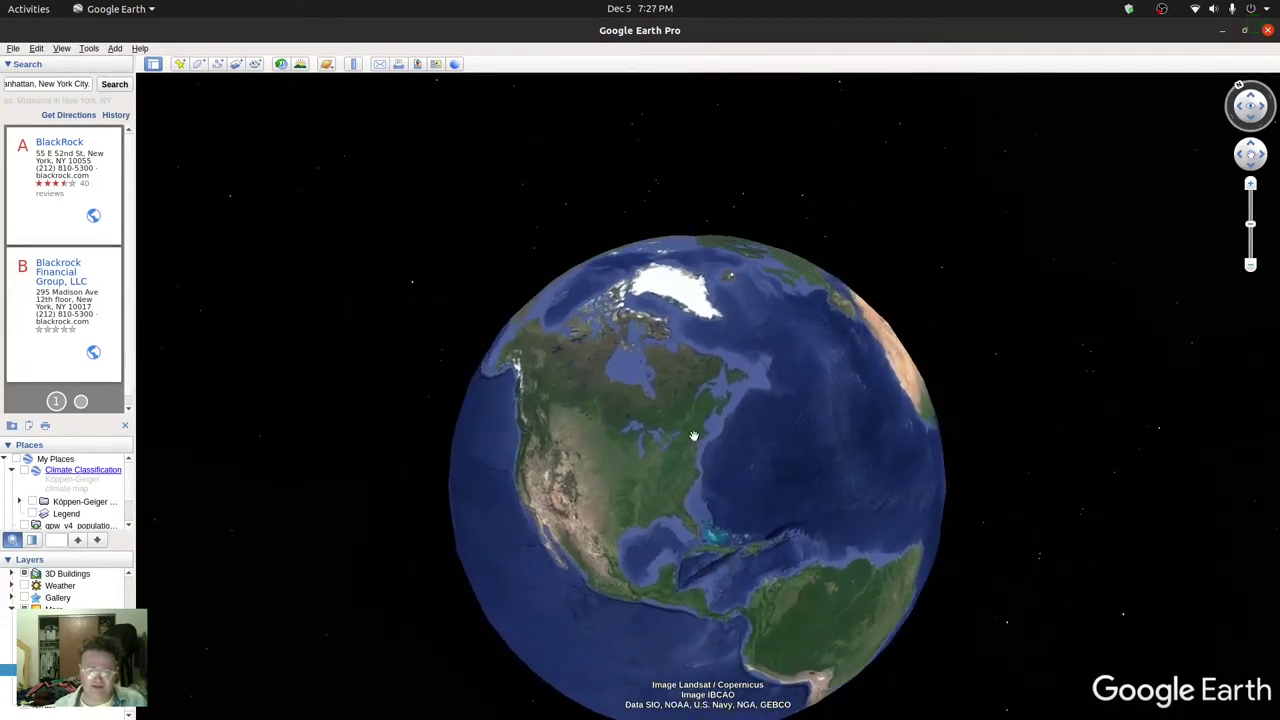
pyautogui.doubleClick(706, 448)
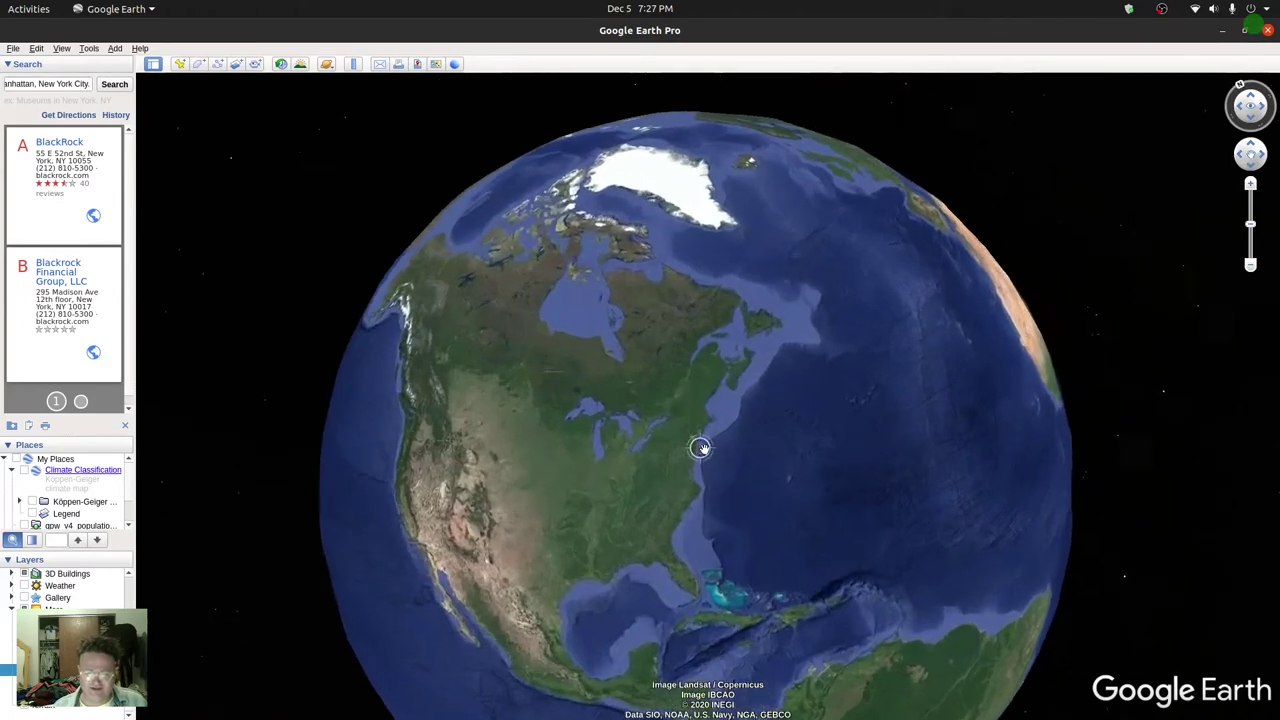
pyautogui.scroll(-3, 705, 447)
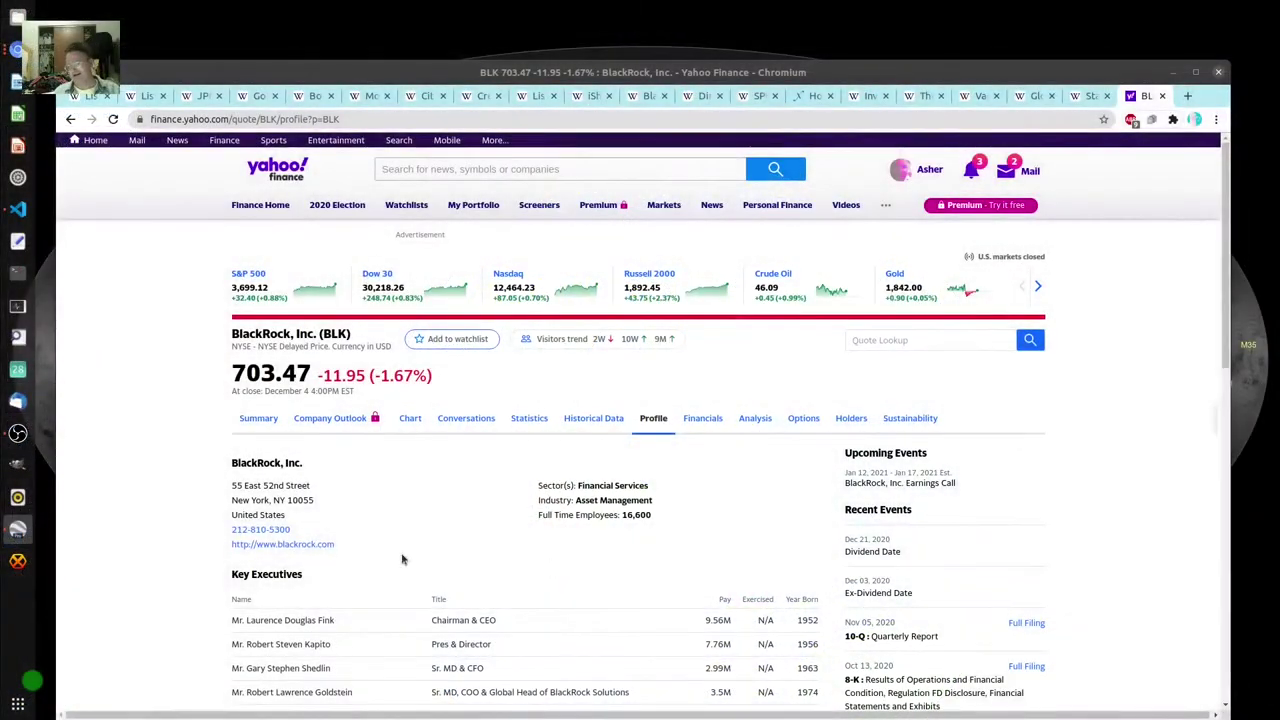
# Select the word 'Inc' in BlackRock's name on the Yahoo Finance profile.
pyautogui.doubleClick(315, 333)
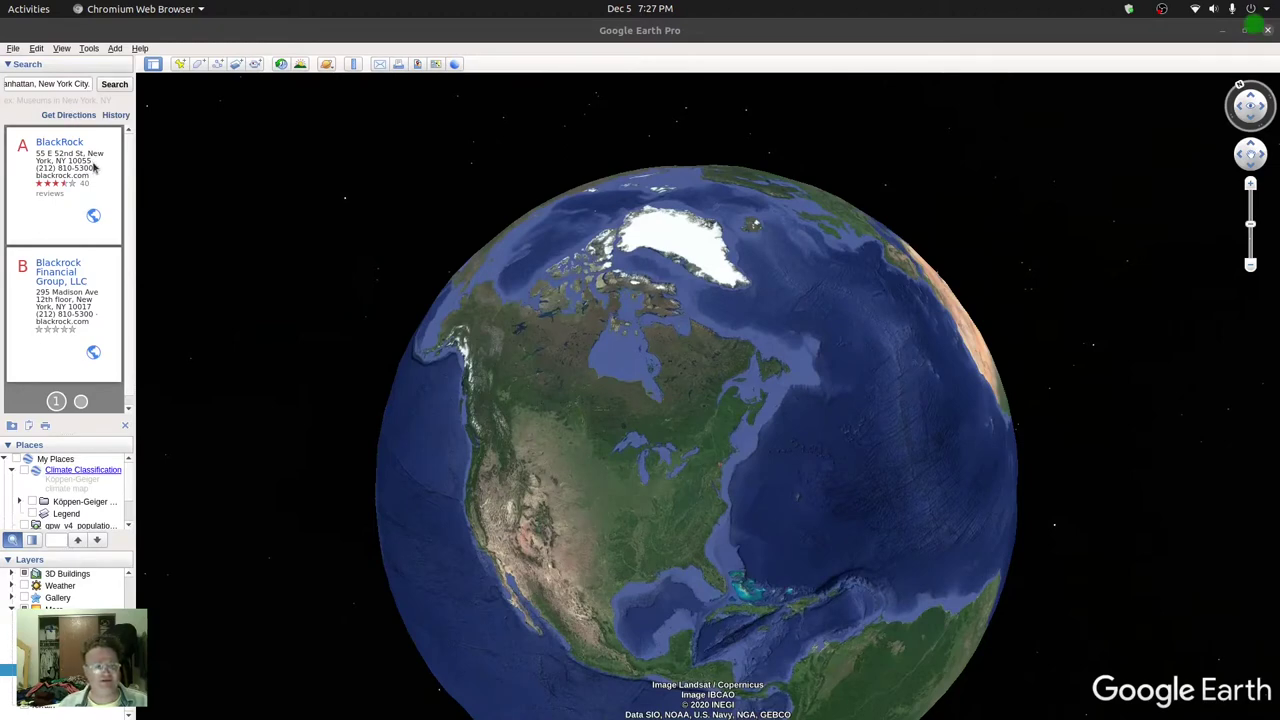
# Re-run the Manhattan search to fly back to Midtown near Central Park.
pyautogui.doubleClick(45, 84)
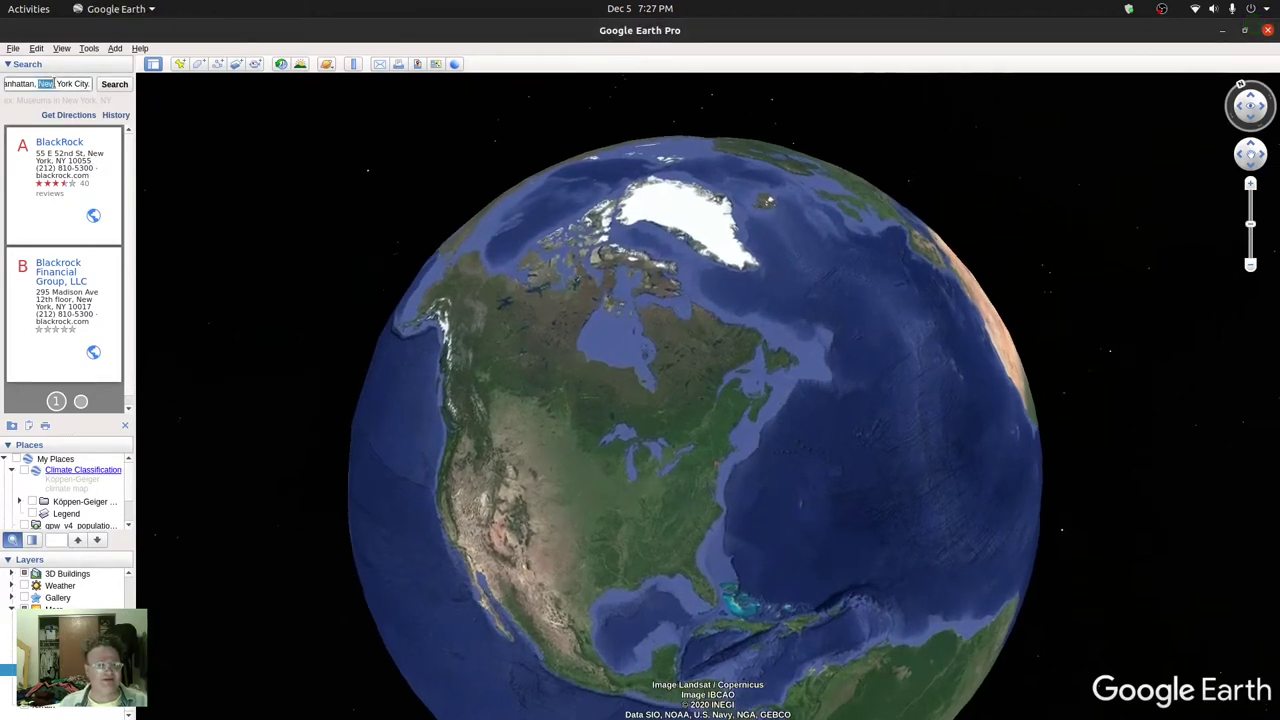
pyautogui.press('Return')
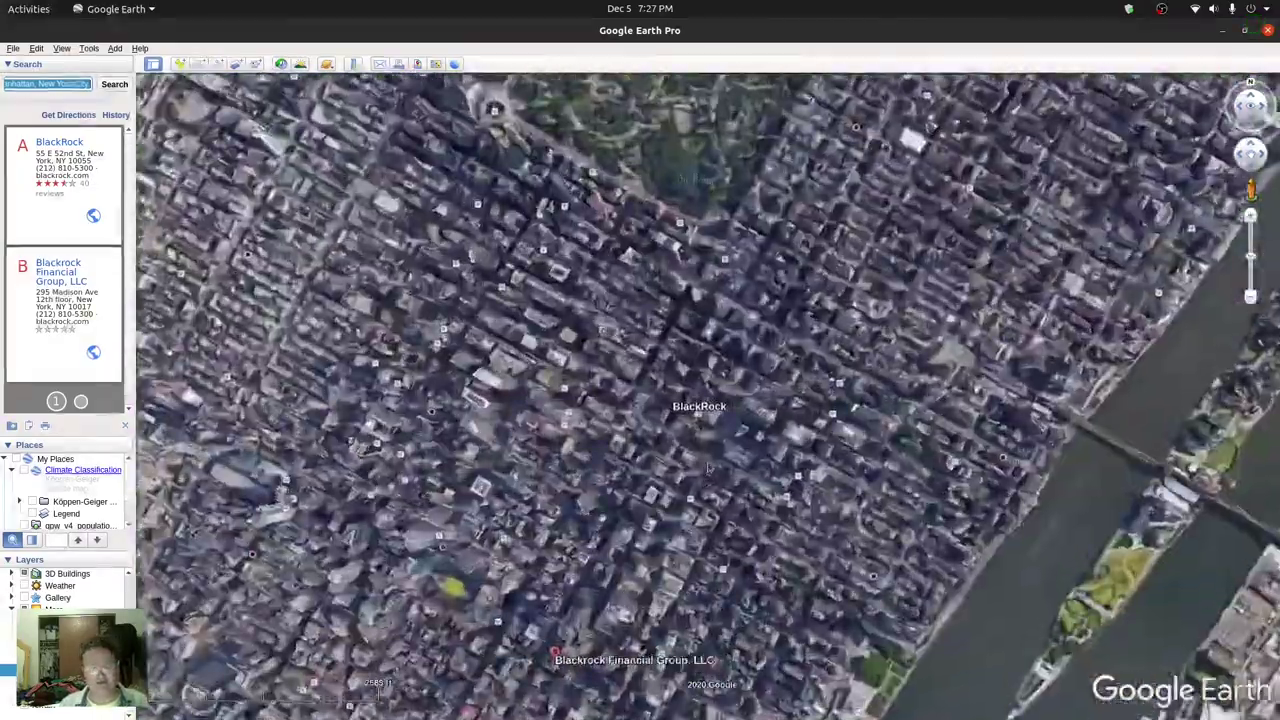
pyautogui.scroll(-5, 715, 470)
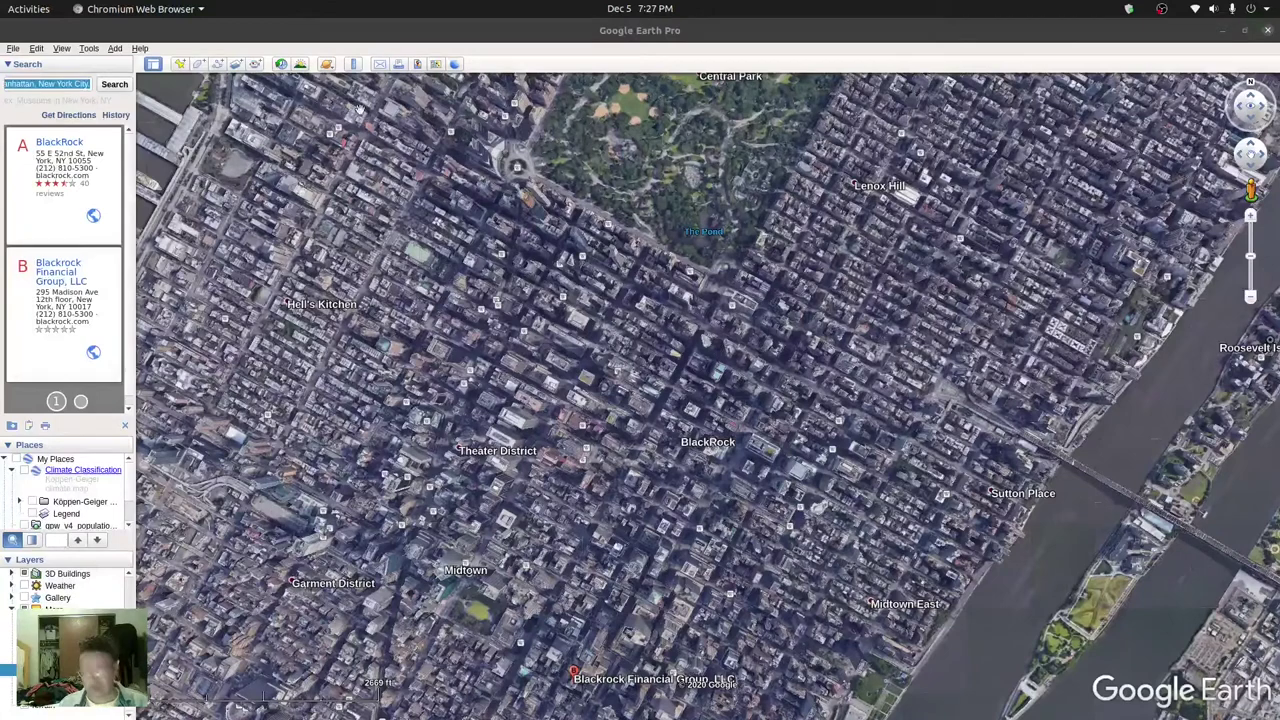
# Select the whole Manhattan search text so it can be replaced.
pyautogui.click(62, 88)
pyautogui.doubleClick(63, 86)
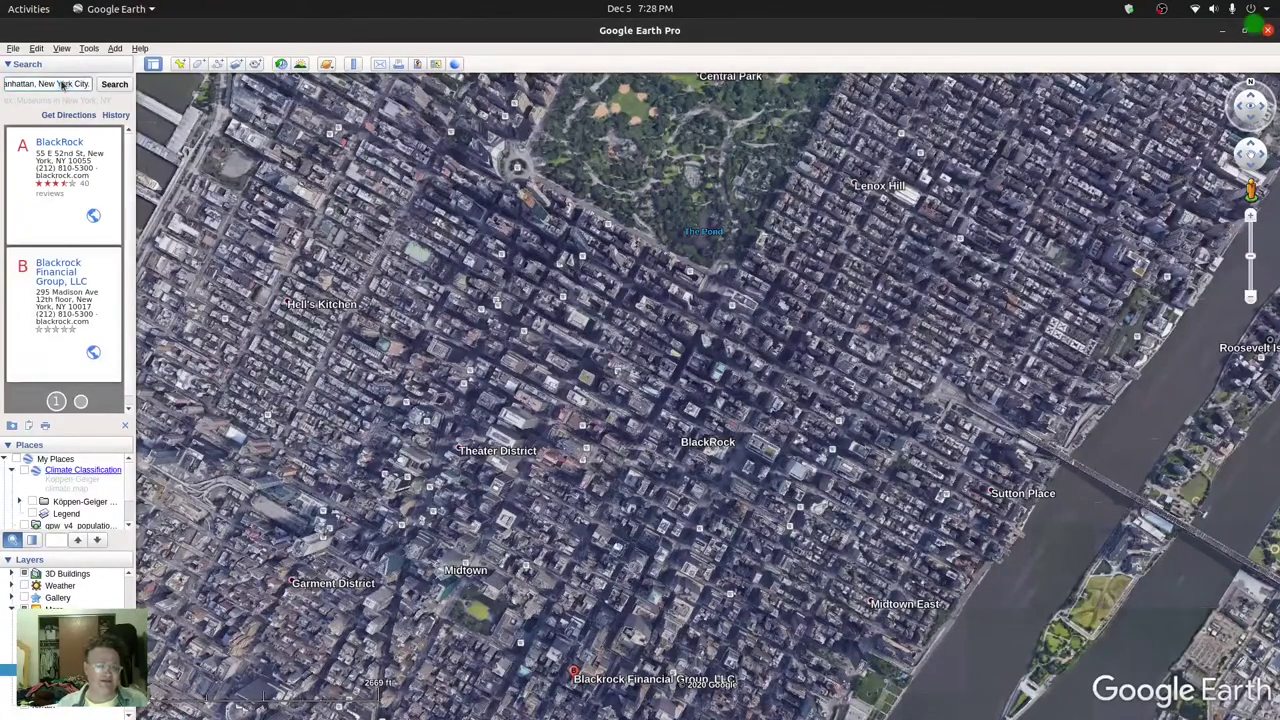
pyautogui.click(62, 85)
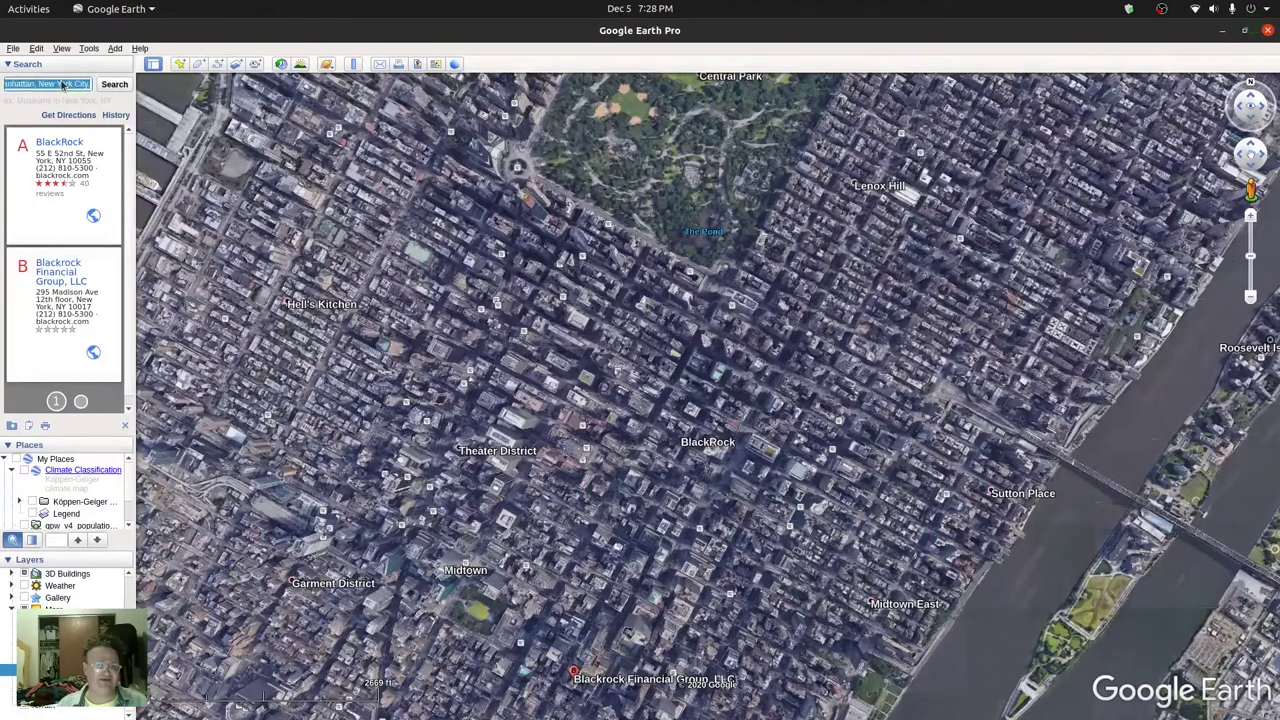
# Search BlackRock's 55 E 52nd St head office address and turn the map north-up.
pyautogui.hotkey('ctrl', 'v')
pyautogui.press('Return')
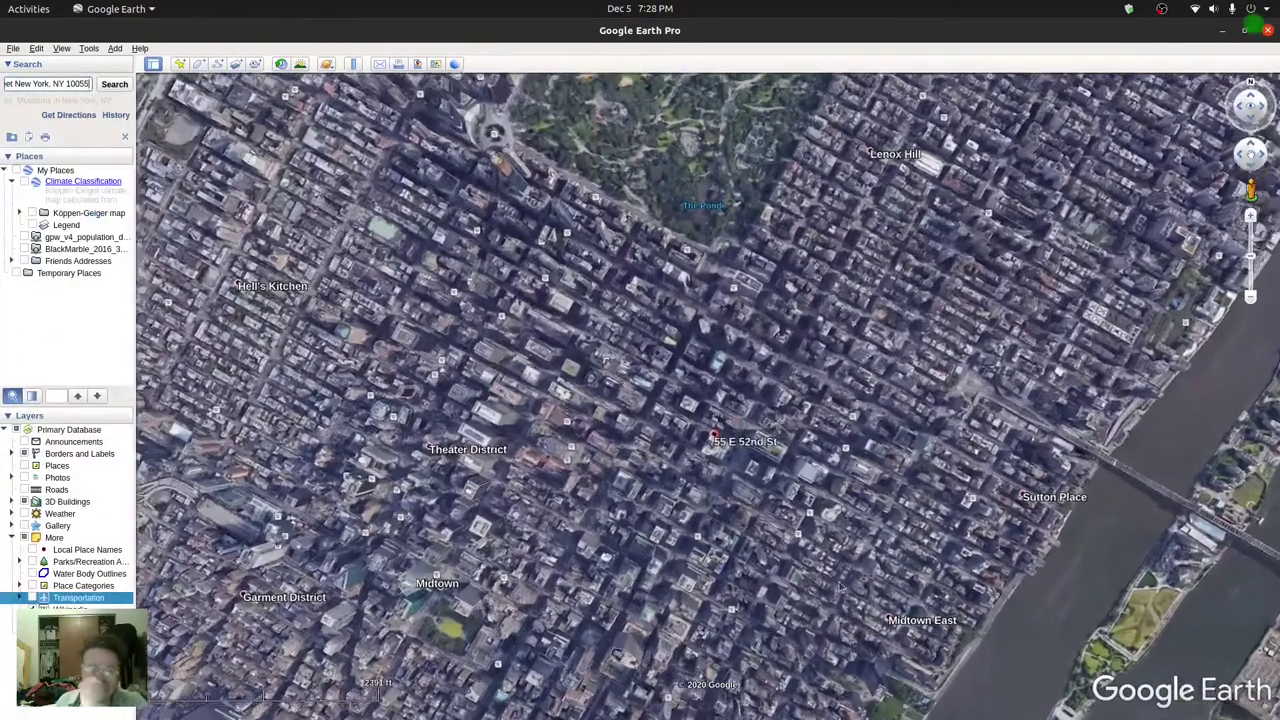
pyautogui.scroll(-5, 692, 435)
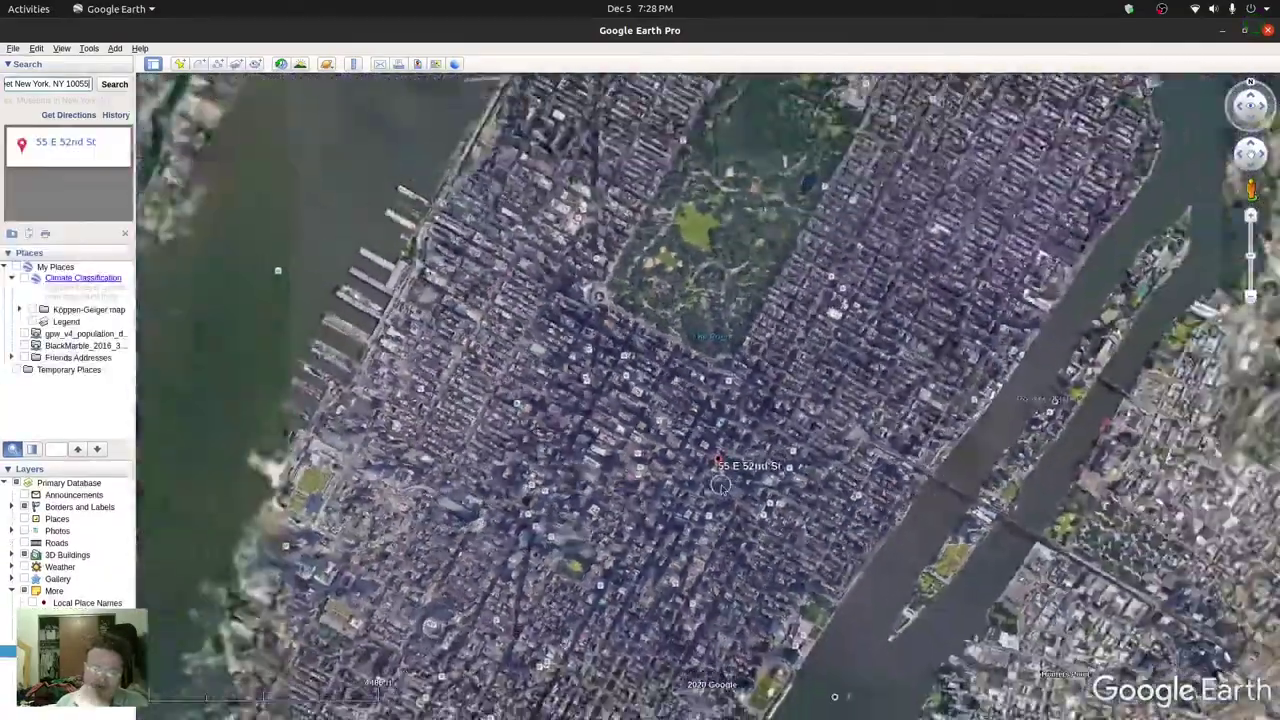
pyautogui.press('n')
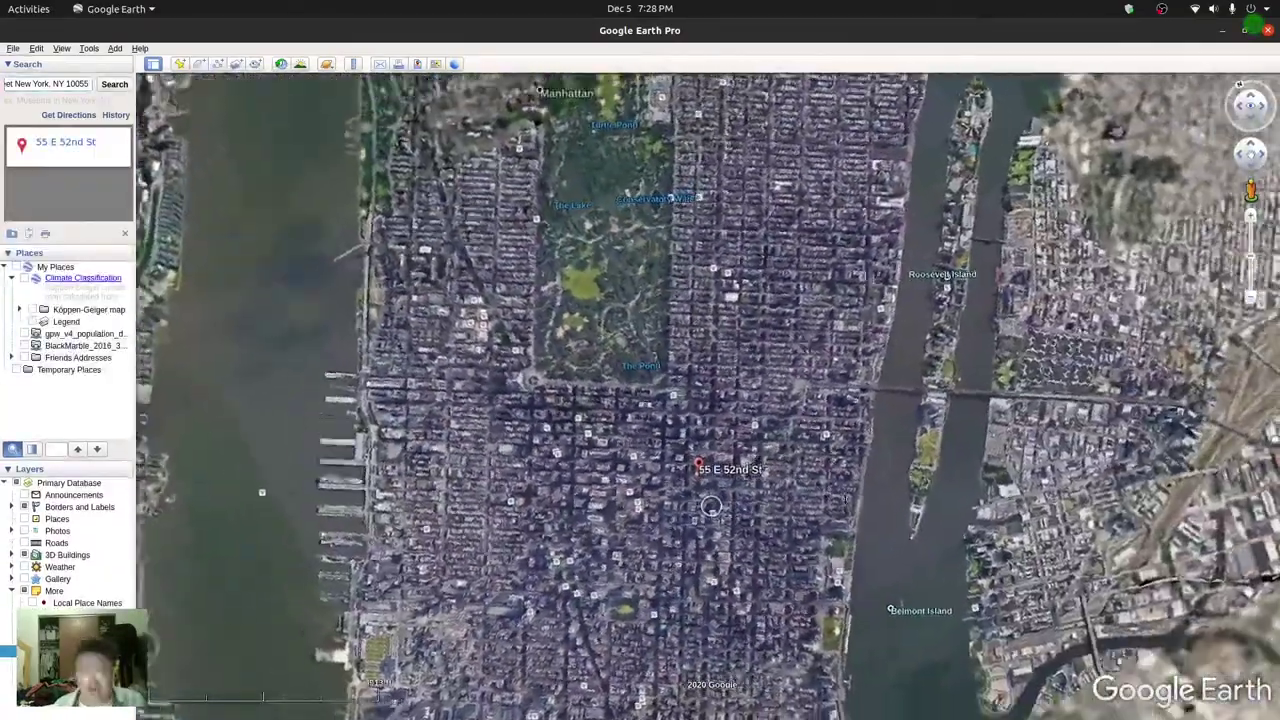
# Zoom out and pan to view Manhattan and the areas north of it.
pyautogui.scroll(-5, 816, 503)
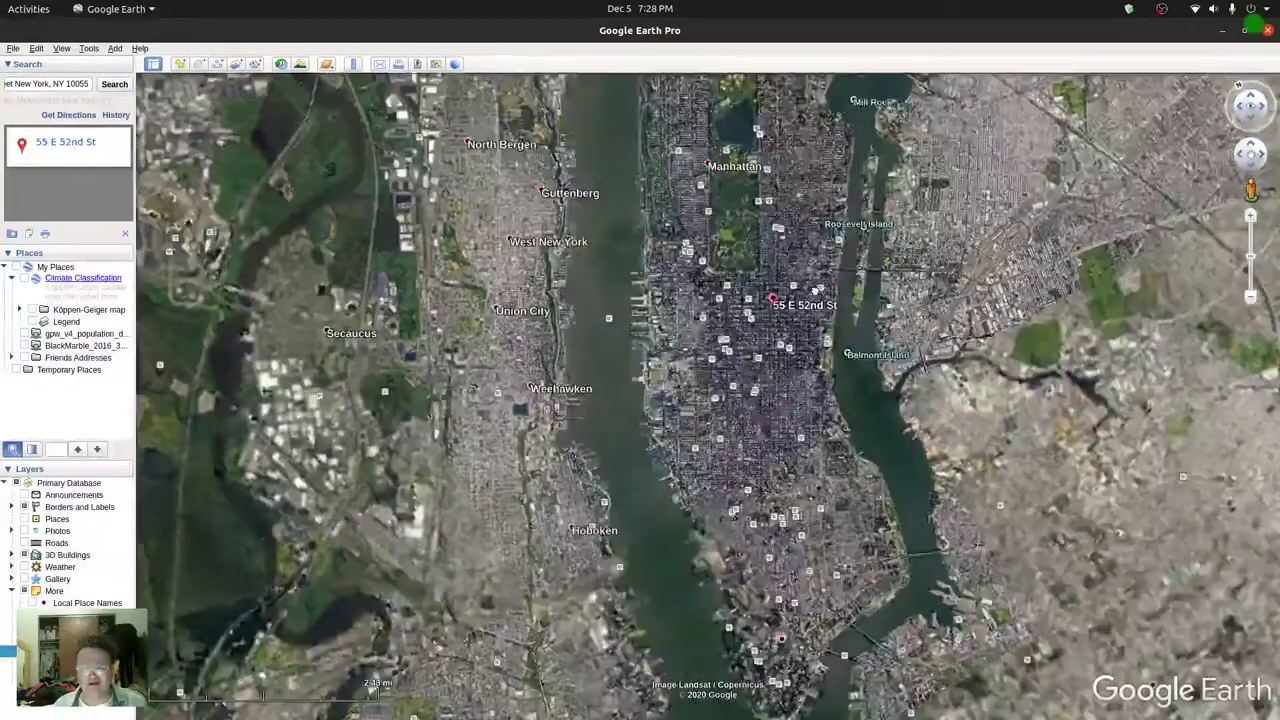
pyautogui.scroll(-3, 811, 283)
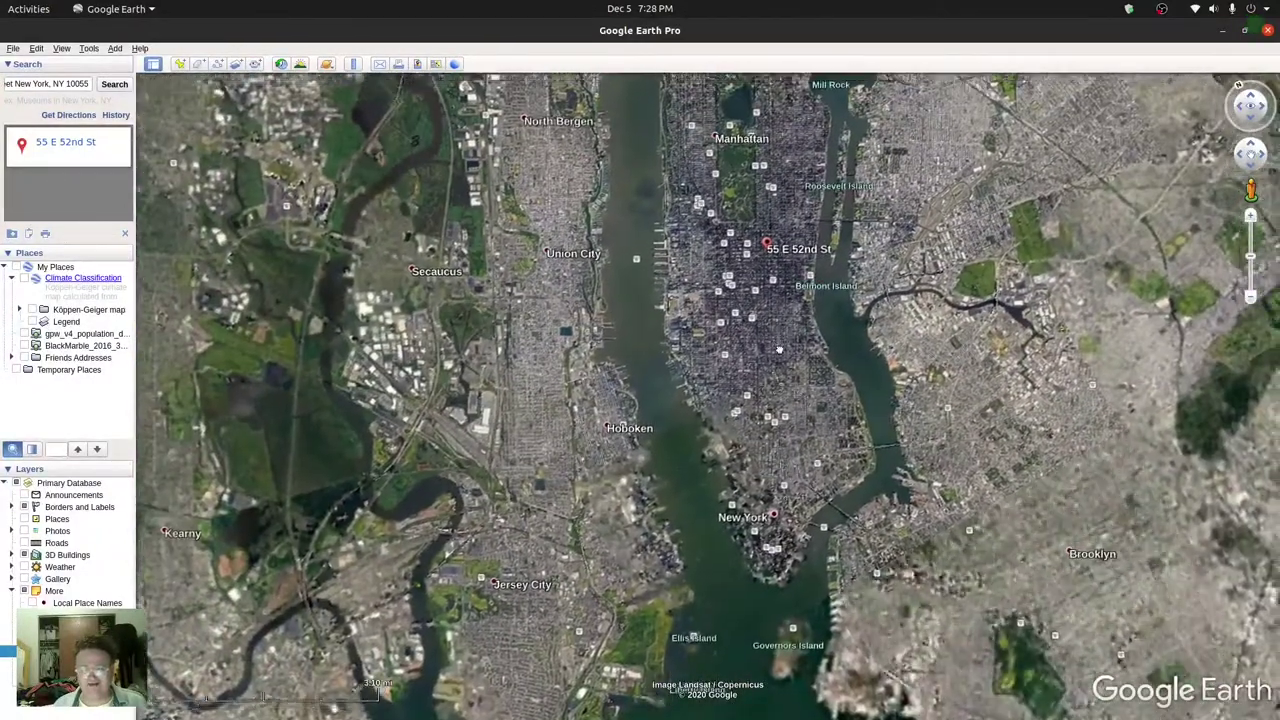
pyautogui.moveTo(779, 349); pyautogui.dragTo(793, 405)
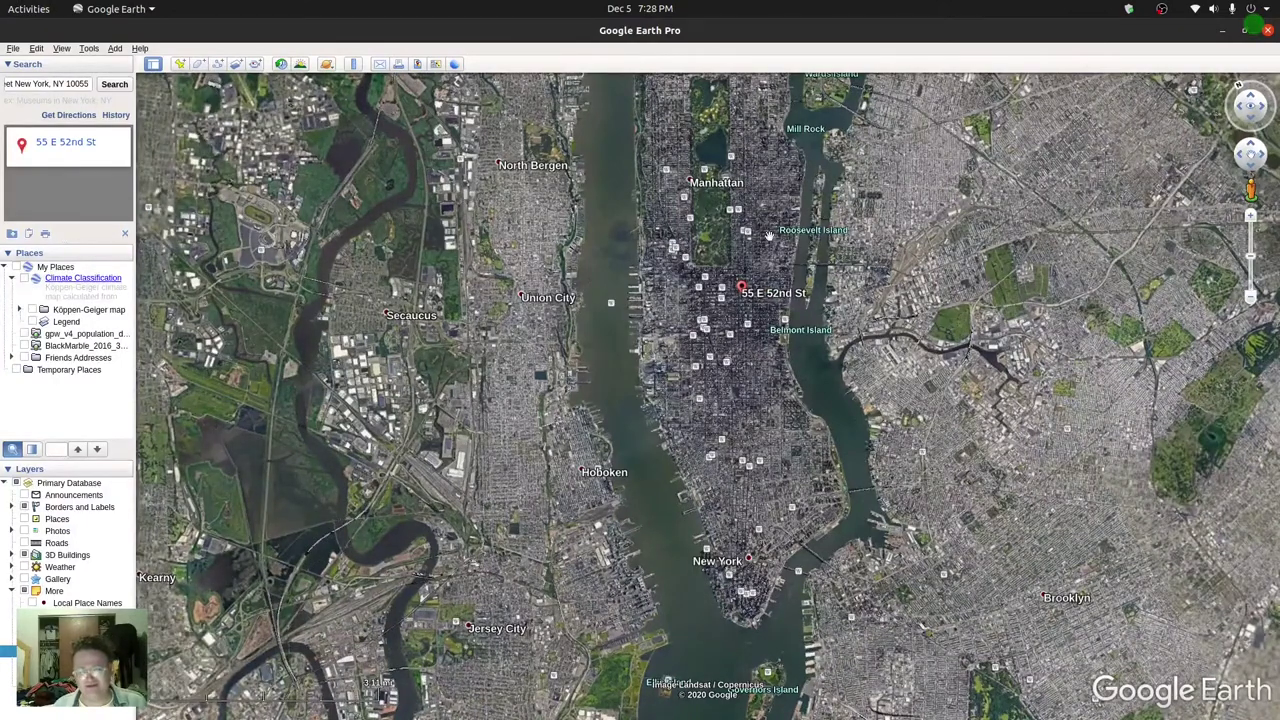
pyautogui.scroll(-5, 768, 236)
pyautogui.moveTo(713, 184); pyautogui.dragTo(739, 323)
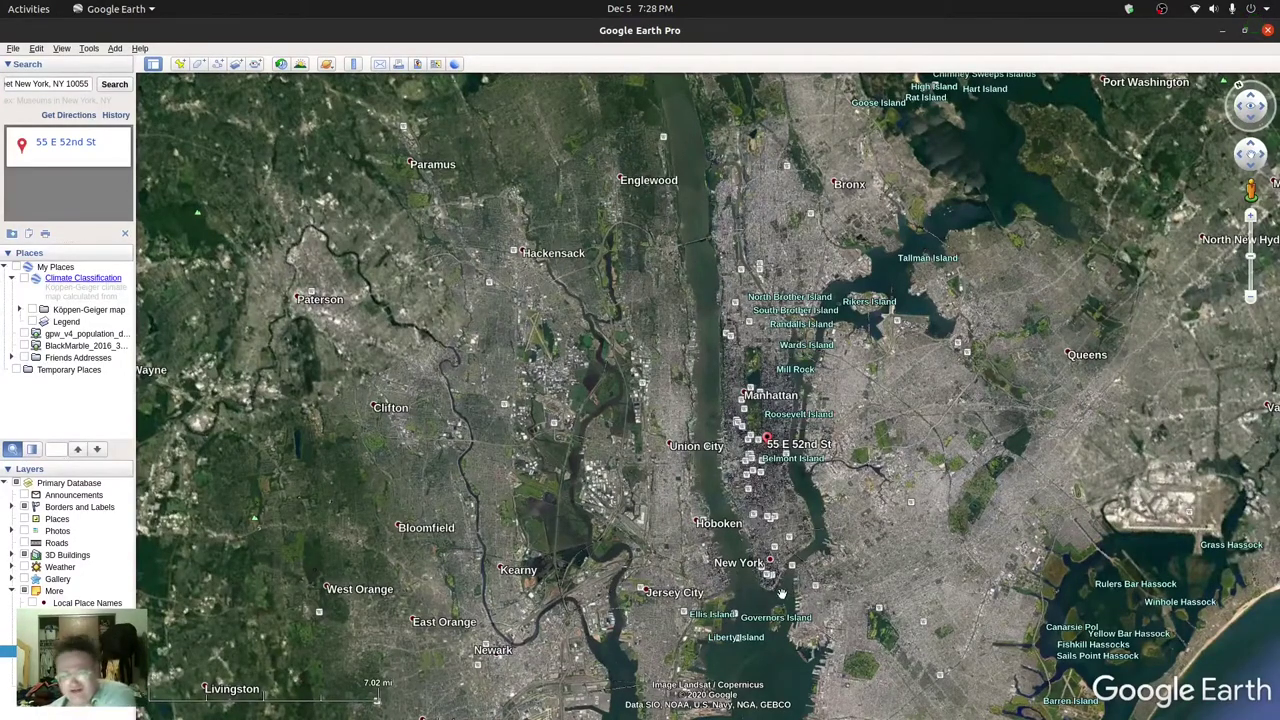
pyautogui.scroll(-2, 788, 583)
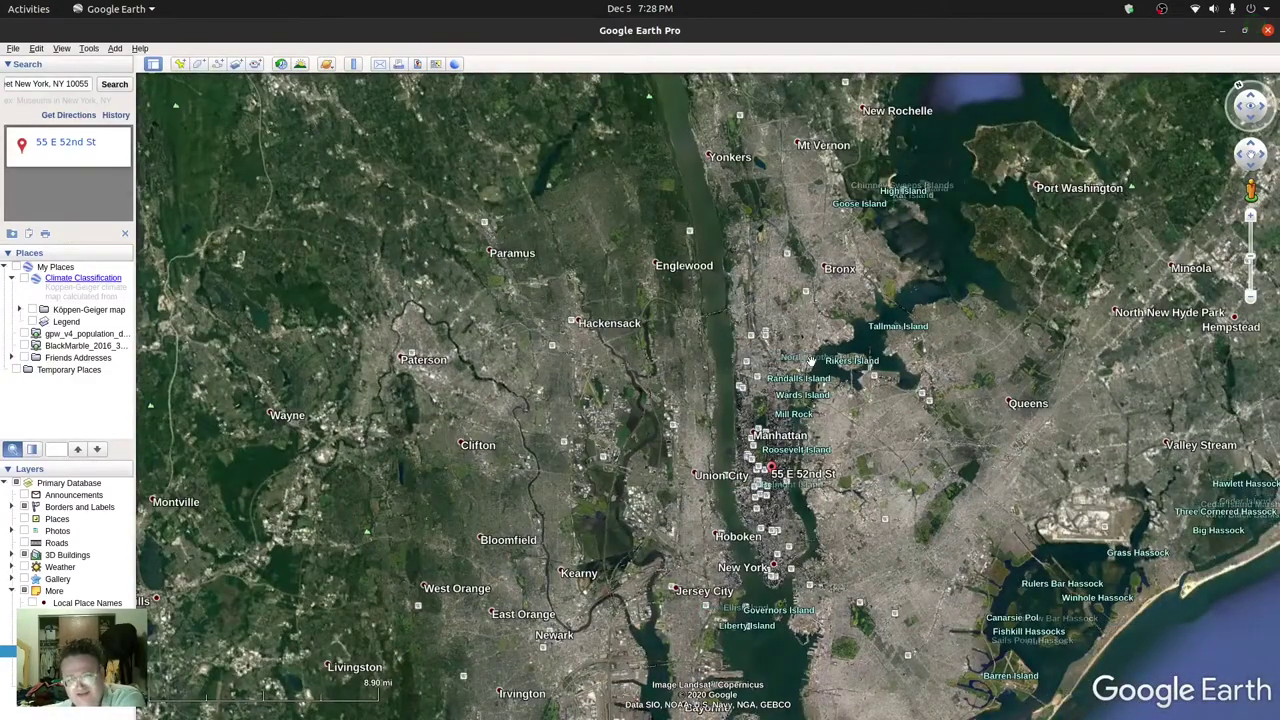
# Pan south to bring lower Manhattan and Jersey City into view.
pyautogui.scroll(3, 771, 506)
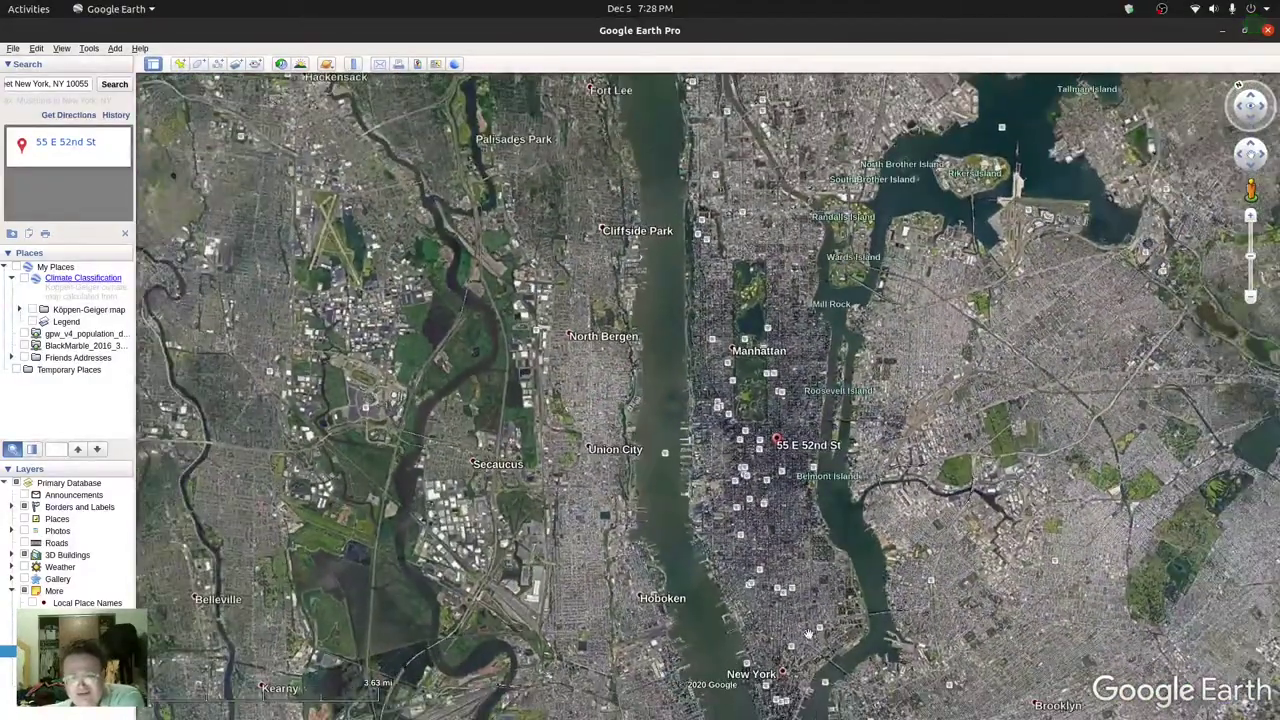
pyautogui.moveTo(808, 634); pyautogui.dragTo(755, 510)
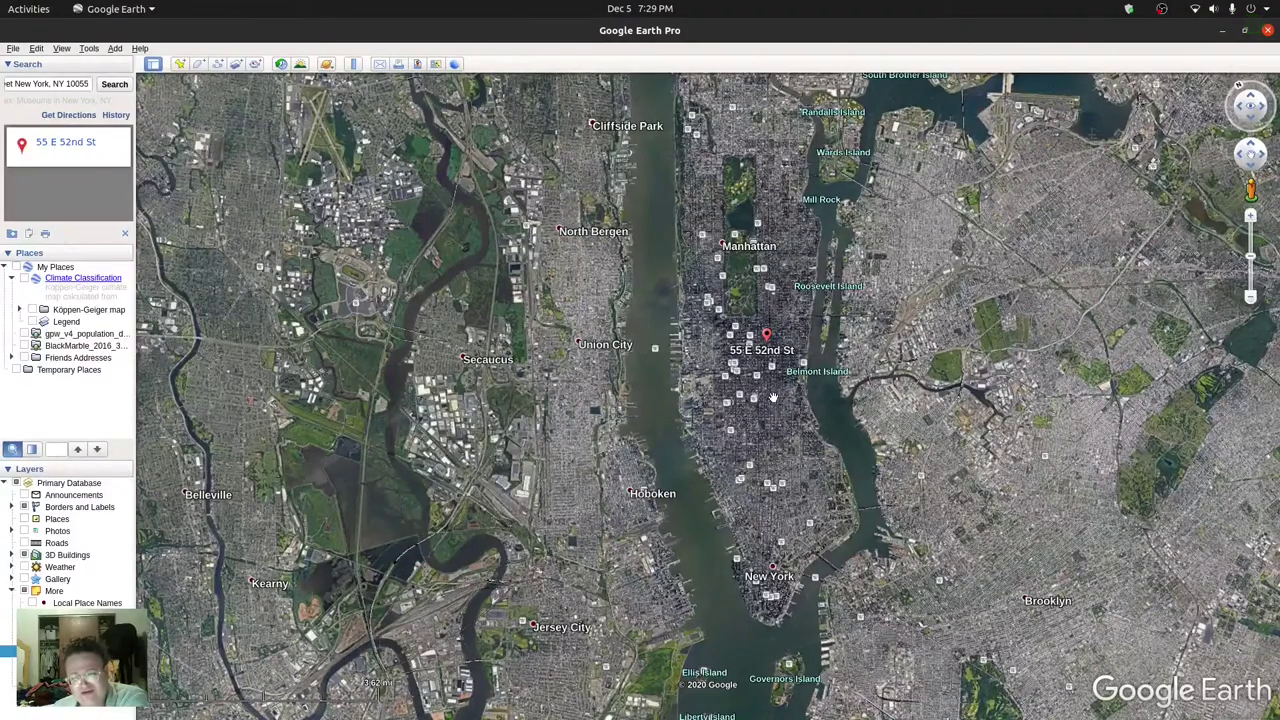
pyautogui.scroll(2, 786, 415)
pyautogui.scroll(2, 785, 415)
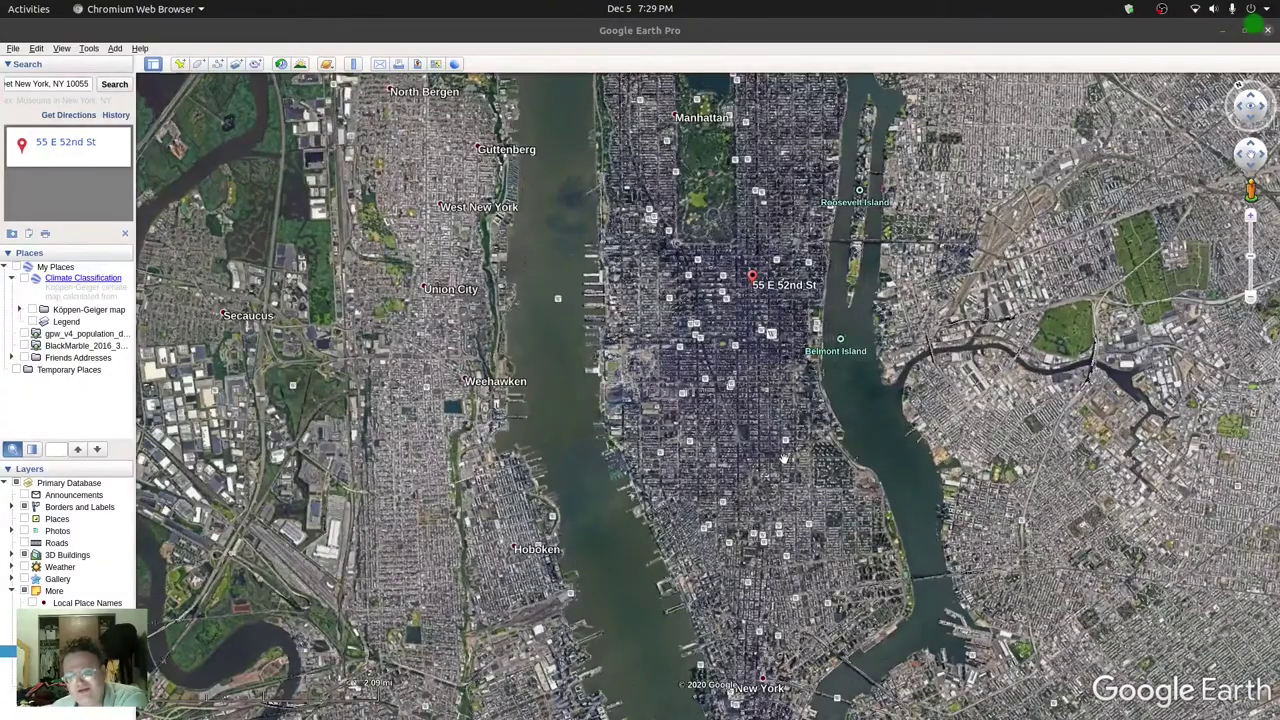
pyautogui.scroll(3, 743, 386)
pyautogui.scroll(-2, 743, 386)
pyautogui.scroll(2, 732, 265)
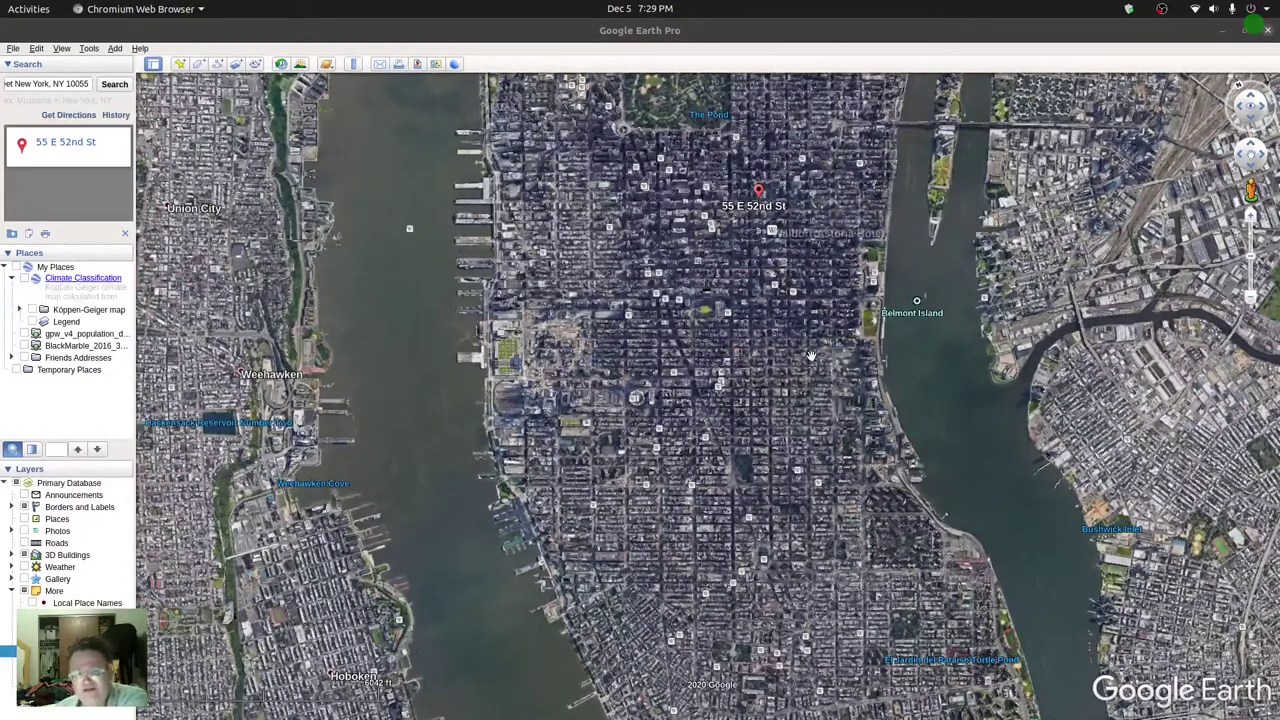
# Pan down to Manhattan's southern tip, then back north and zoom in on the 55 E 52nd St pin.
pyautogui.moveTo(841, 497); pyautogui.dragTo(817, 343)
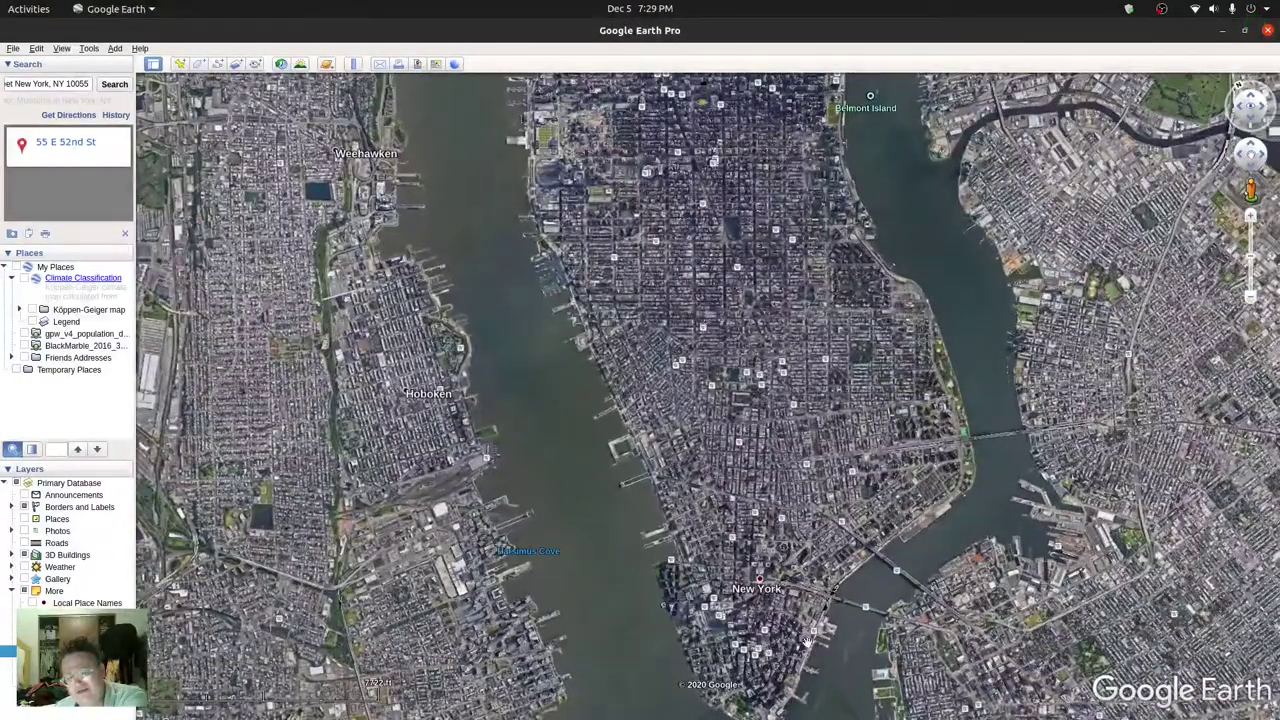
pyautogui.moveTo(808, 598); pyautogui.dragTo(800, 567)
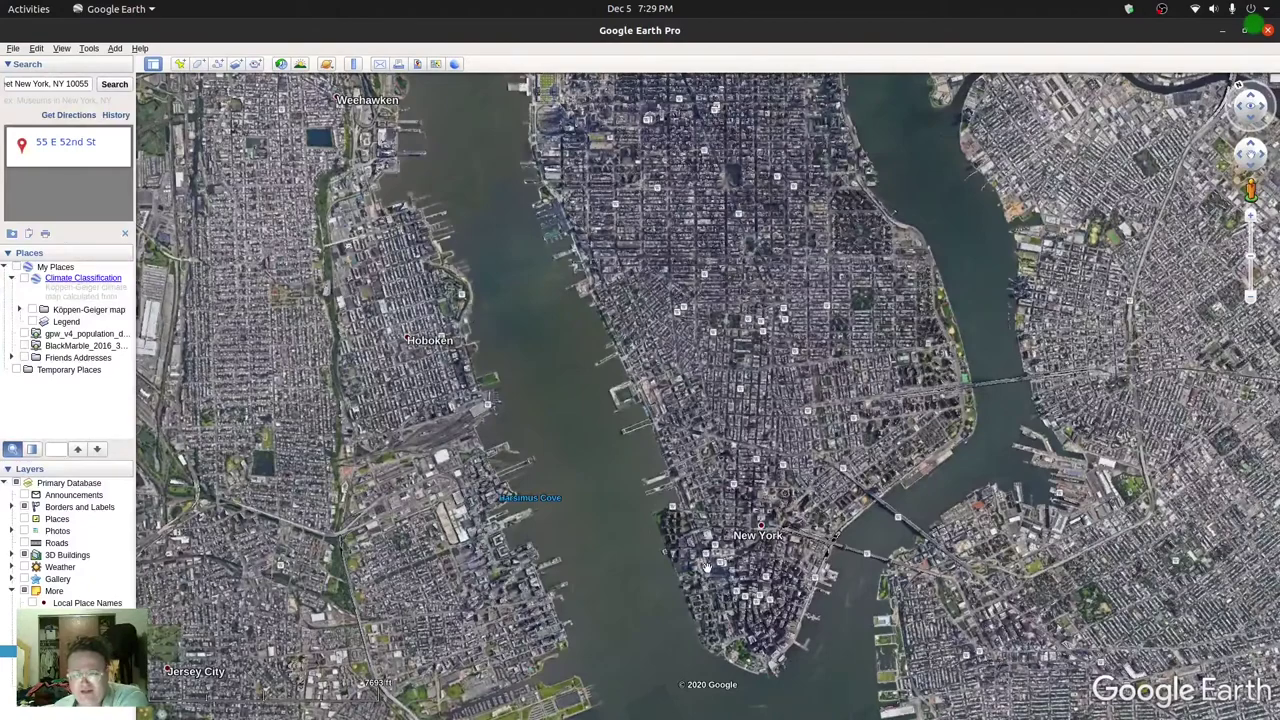
pyautogui.moveTo(752, 110); pyautogui.dragTo(754, 186)
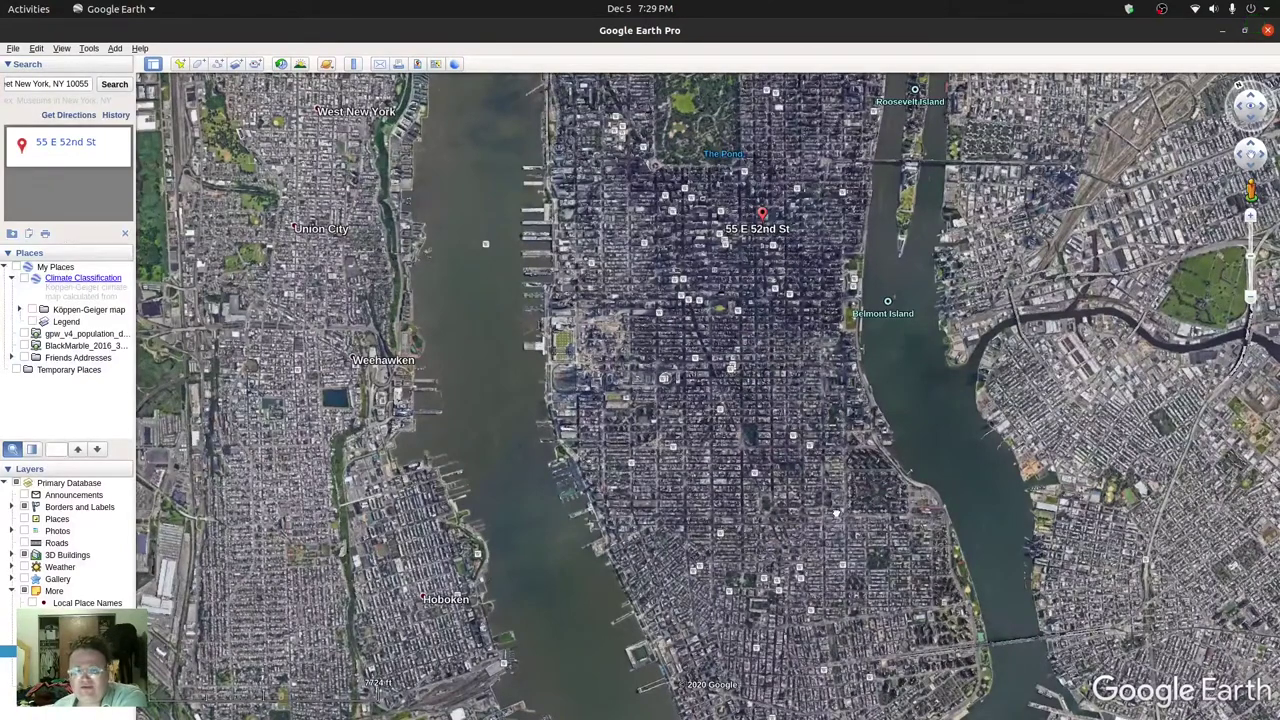
pyautogui.moveTo(836, 513); pyautogui.dragTo(819, 299)
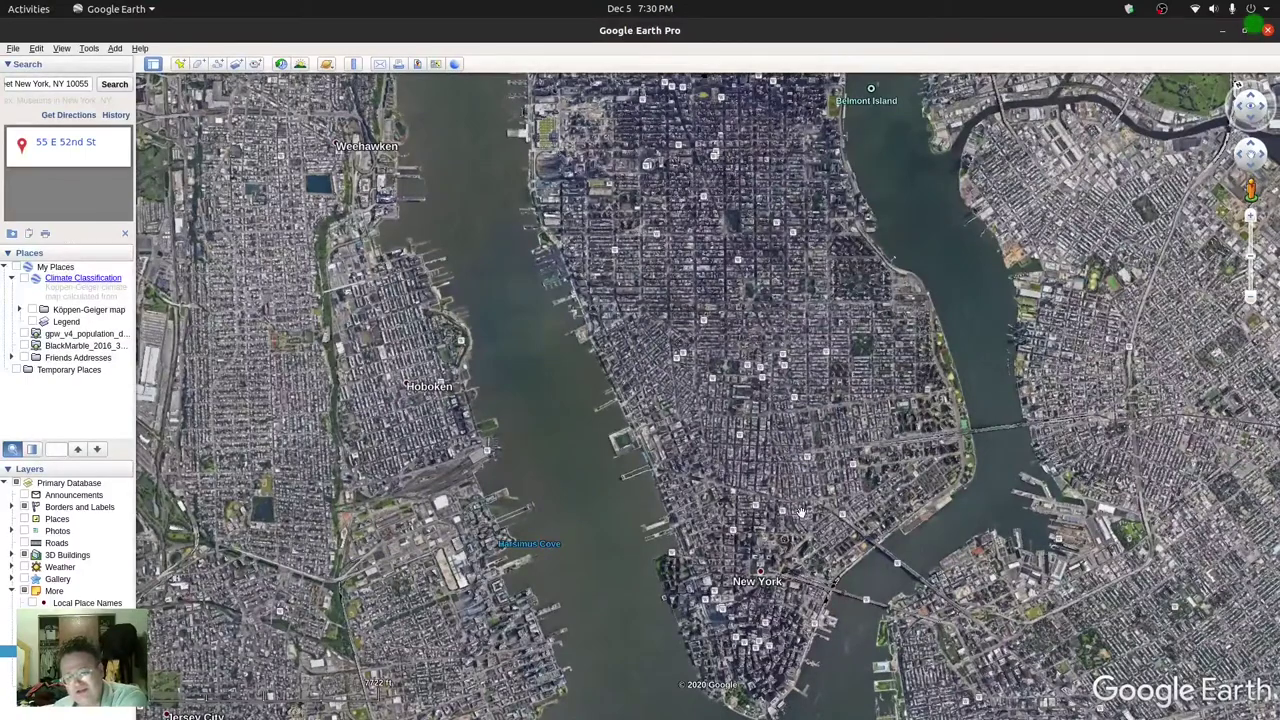
pyautogui.moveTo(800, 512); pyautogui.dragTo(804, 576)
pyautogui.moveTo(768, 310); pyautogui.dragTo(765, 380)
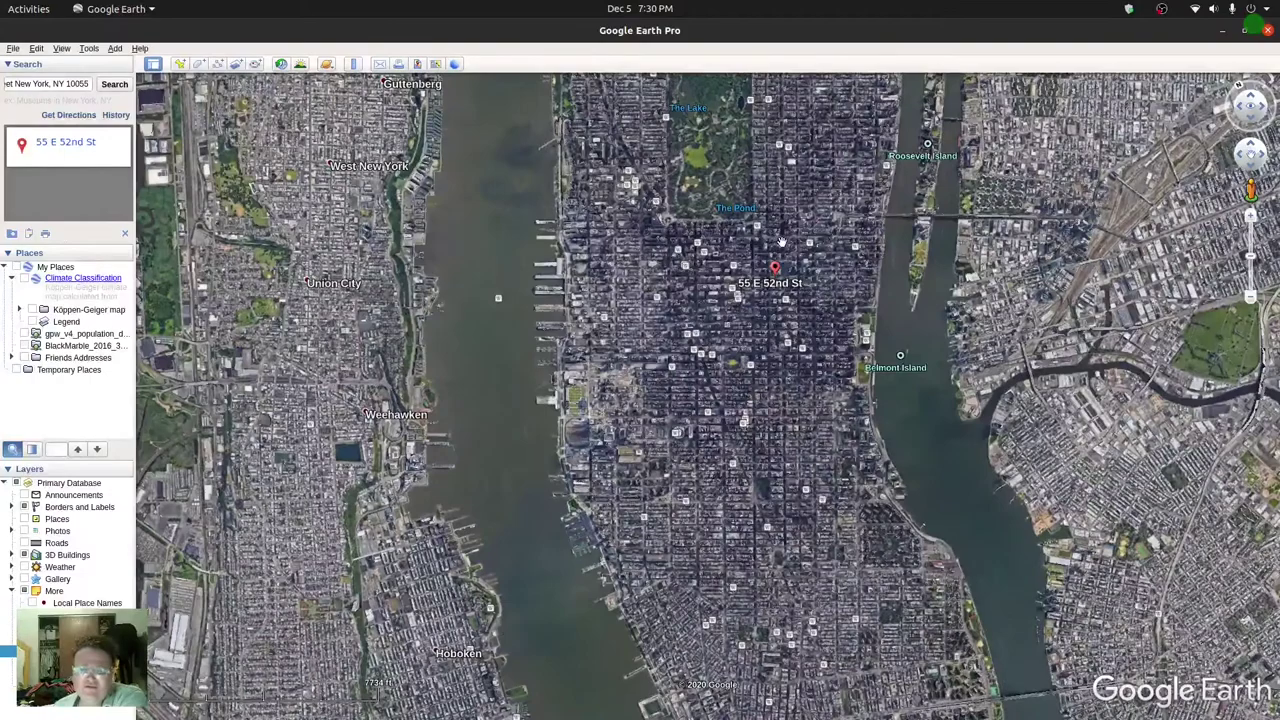
pyautogui.moveTo(781, 242); pyautogui.dragTo(815, 296)
pyautogui.scroll(3, 866, 358)
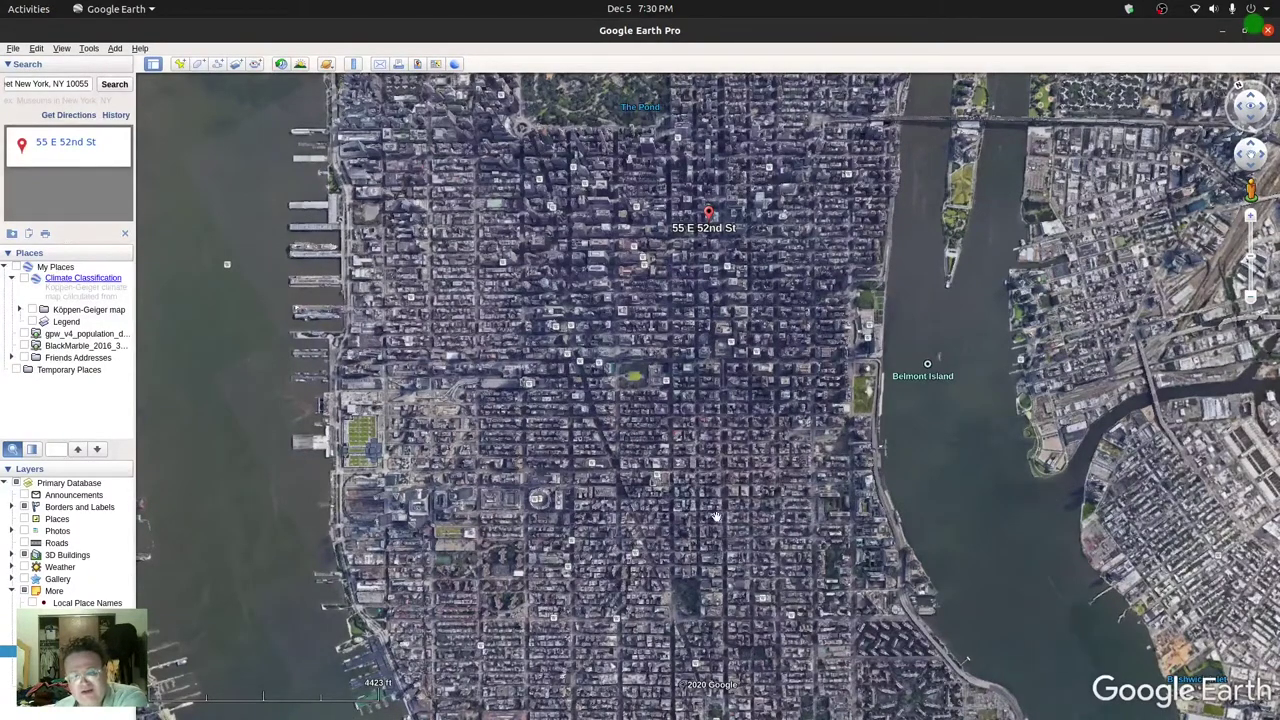
# Zoom in on the Midtown blocks around the 55 E 52nd St pin.
pyautogui.scroll(3, 716, 516)
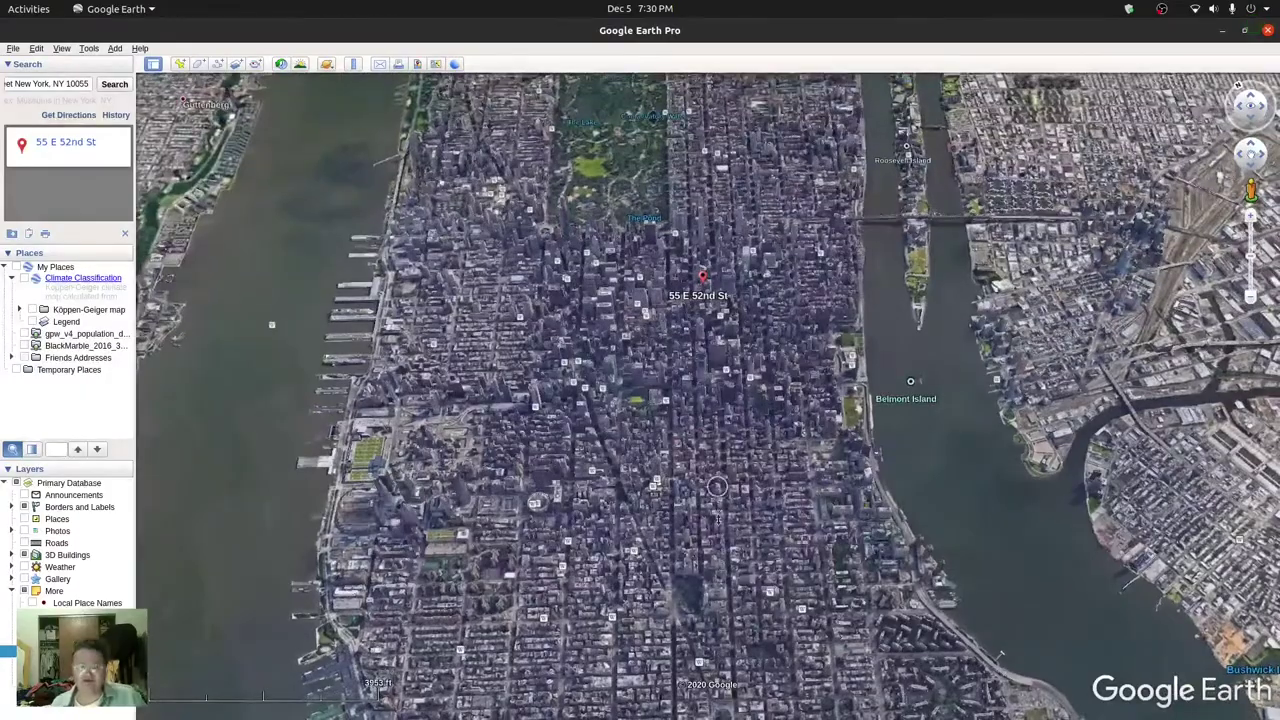
pyautogui.scroll(2, 716, 487)
pyautogui.scroll(2, 697, 441)
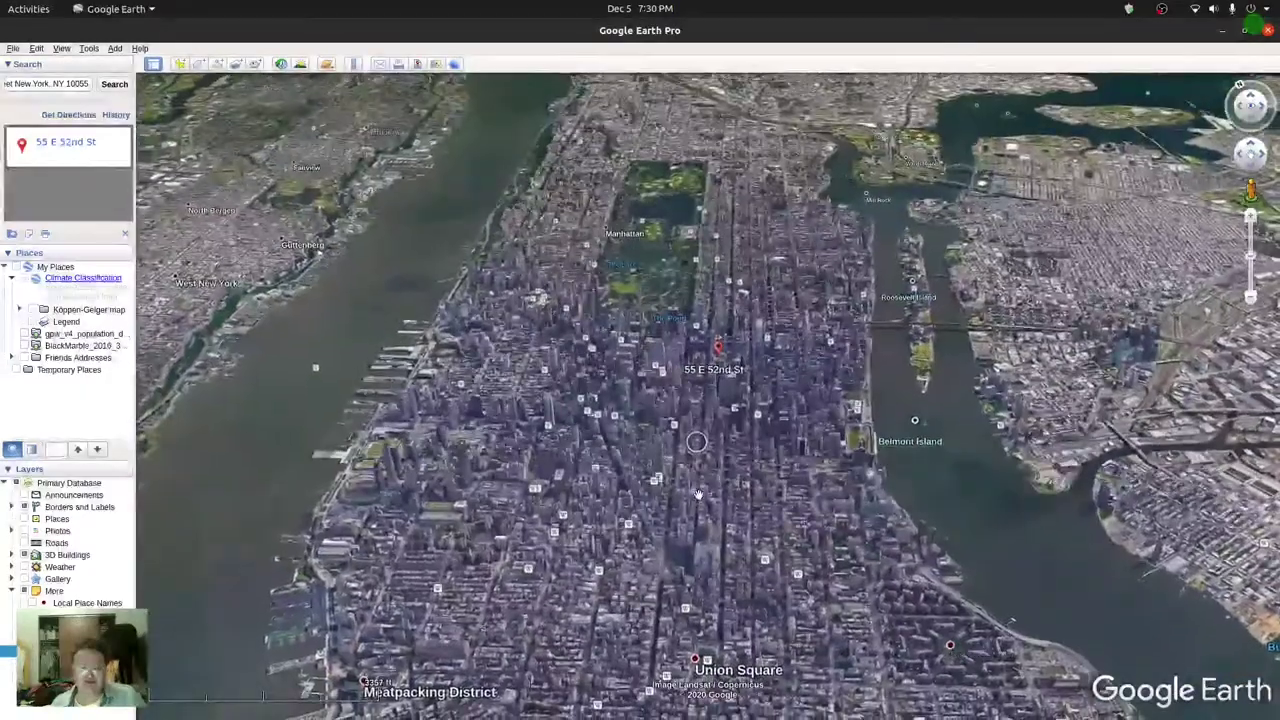
pyautogui.scroll(2, 678, 450)
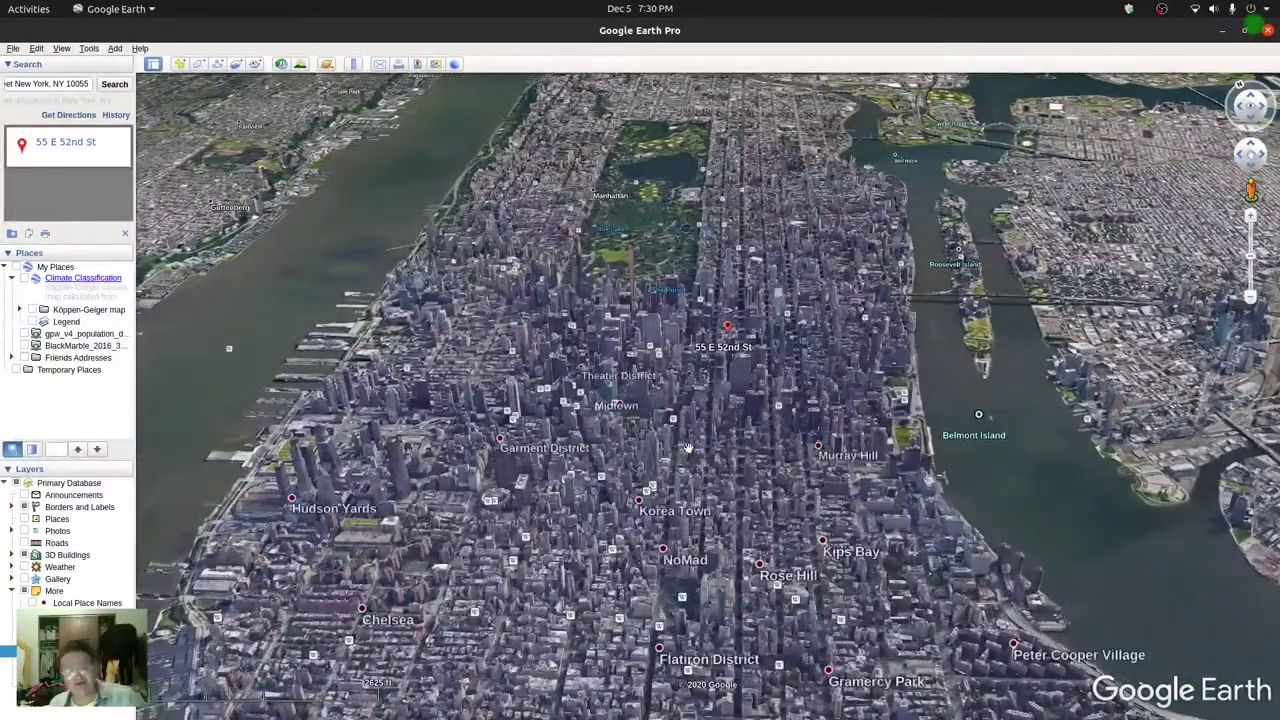
pyautogui.scroll(1, 725, 453)
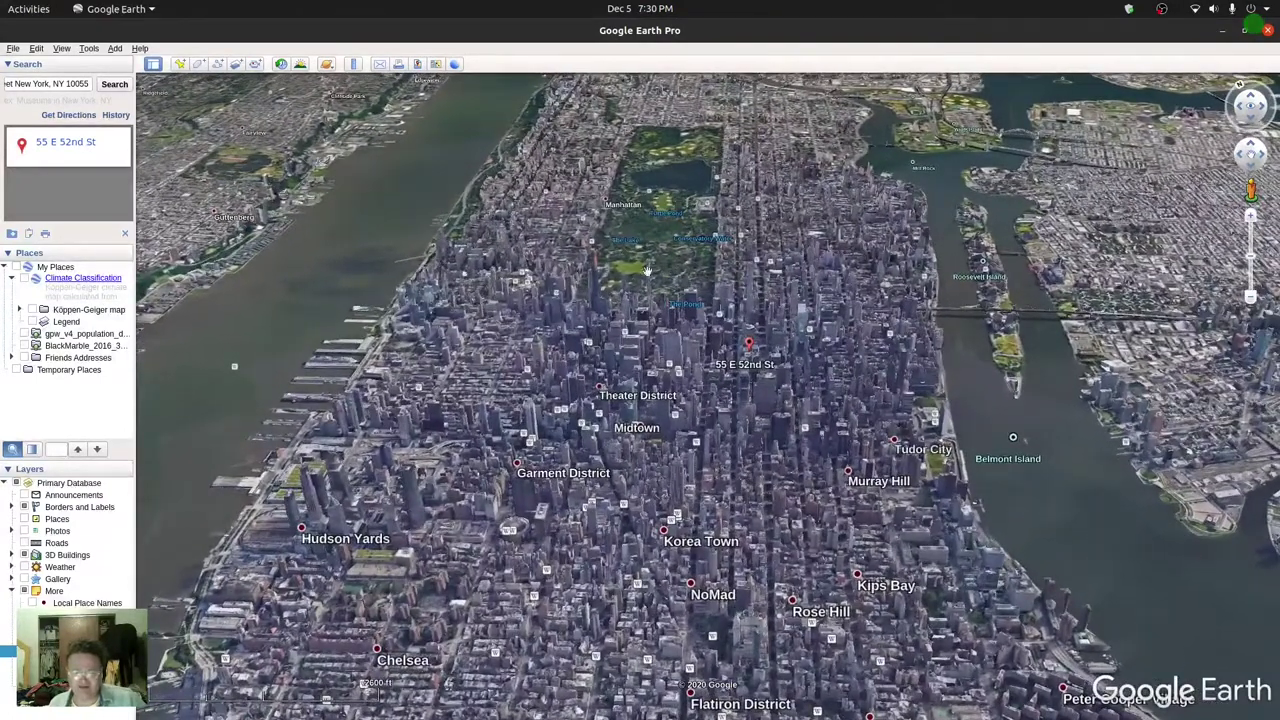
pyautogui.scroll(2, 745, 293)
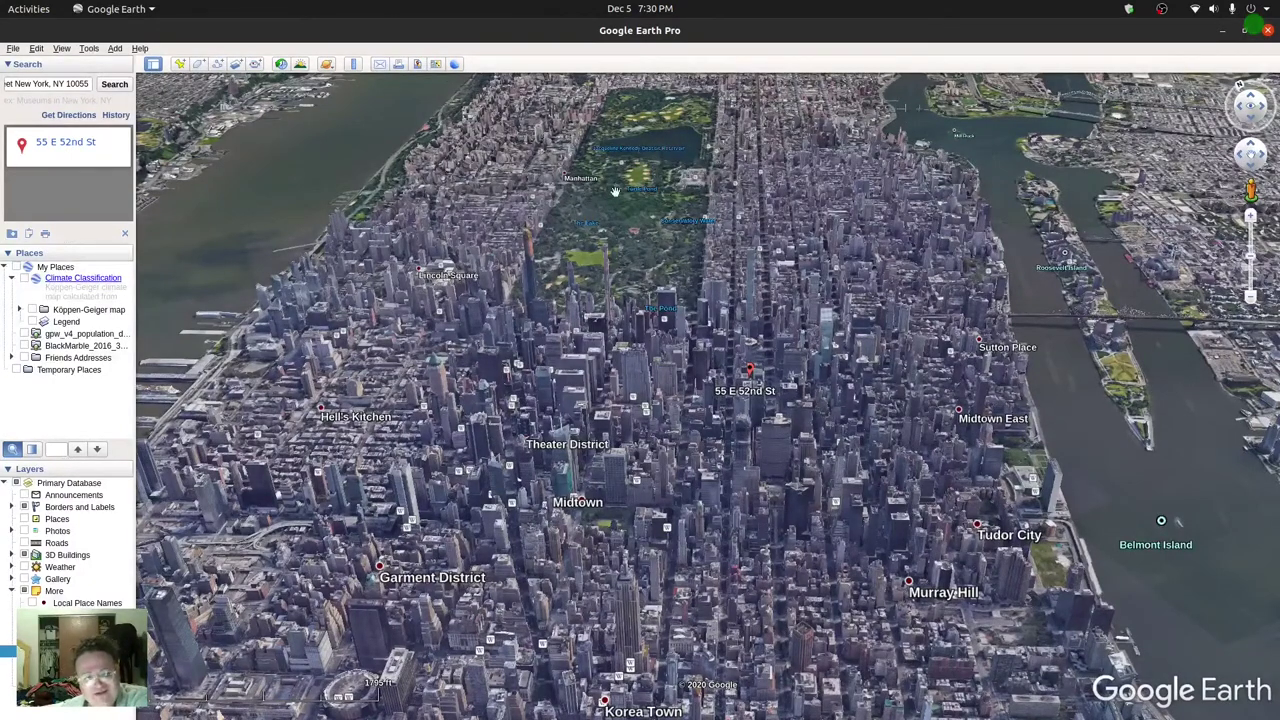
pyautogui.scroll(-1, 723, 418)
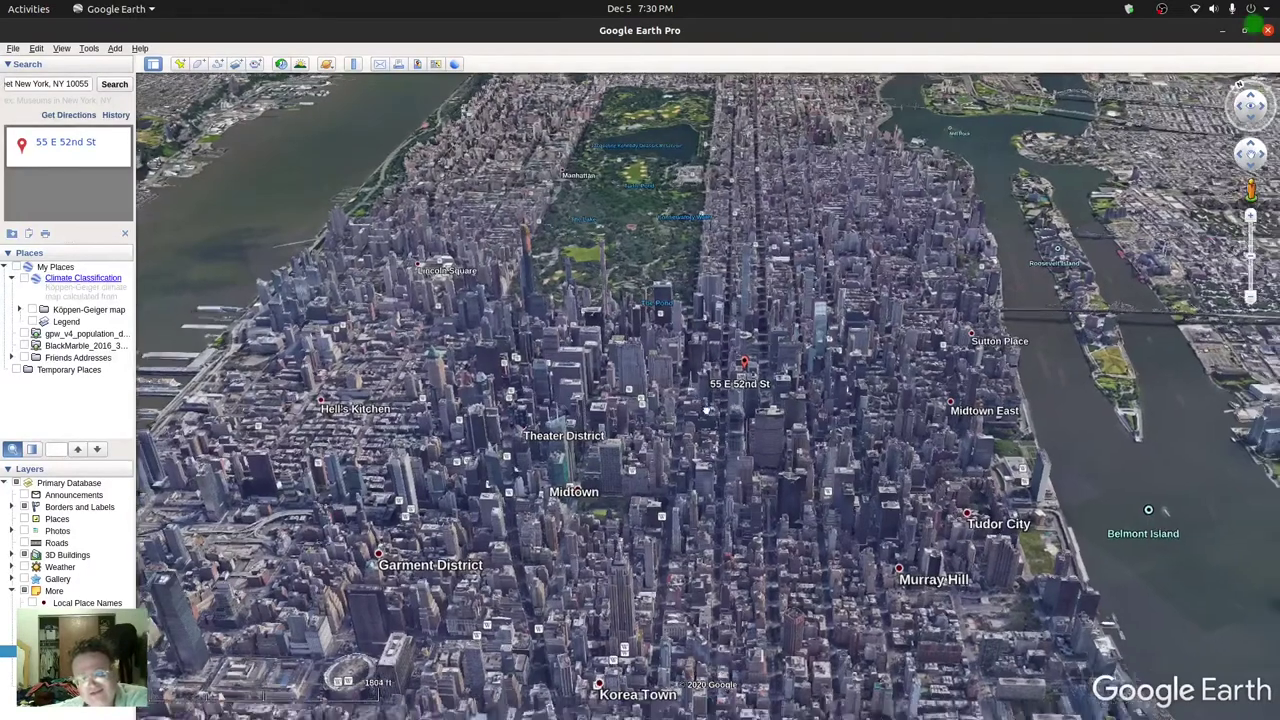
pyautogui.scroll(-2, 702, 470)
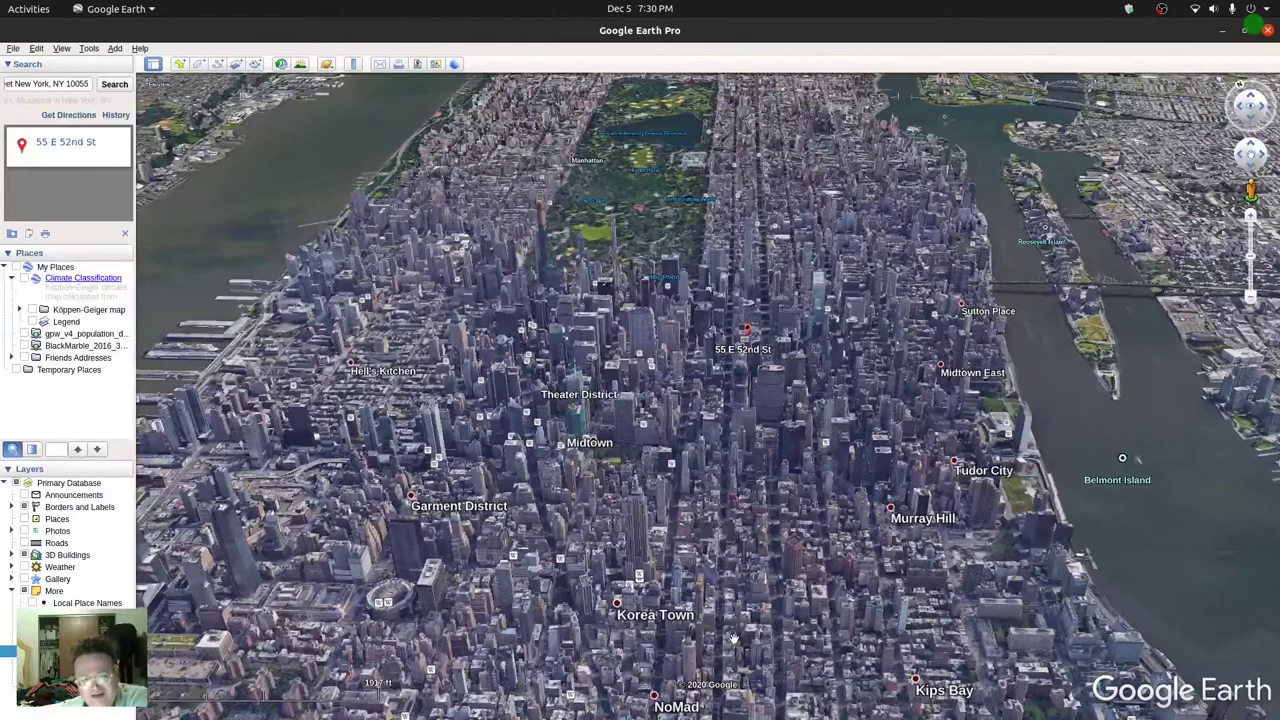
pyautogui.scroll(1, 735, 638)
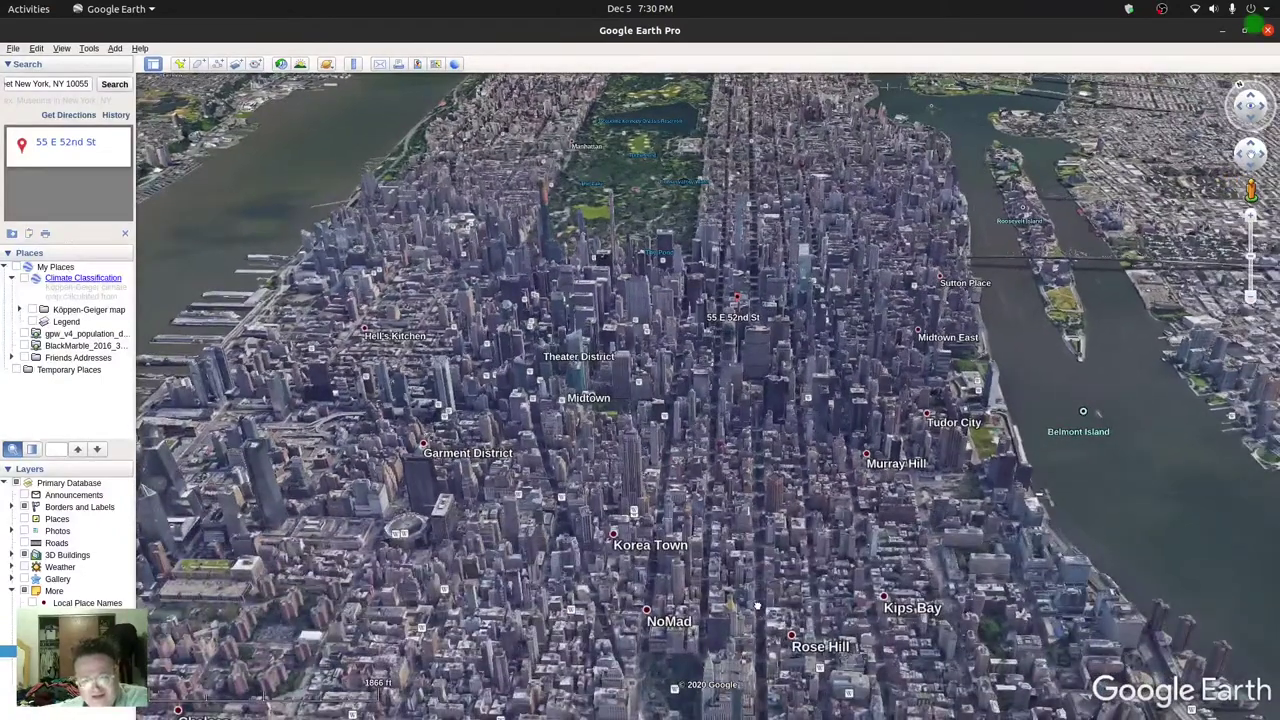
pyautogui.scroll(-1, 759, 612)
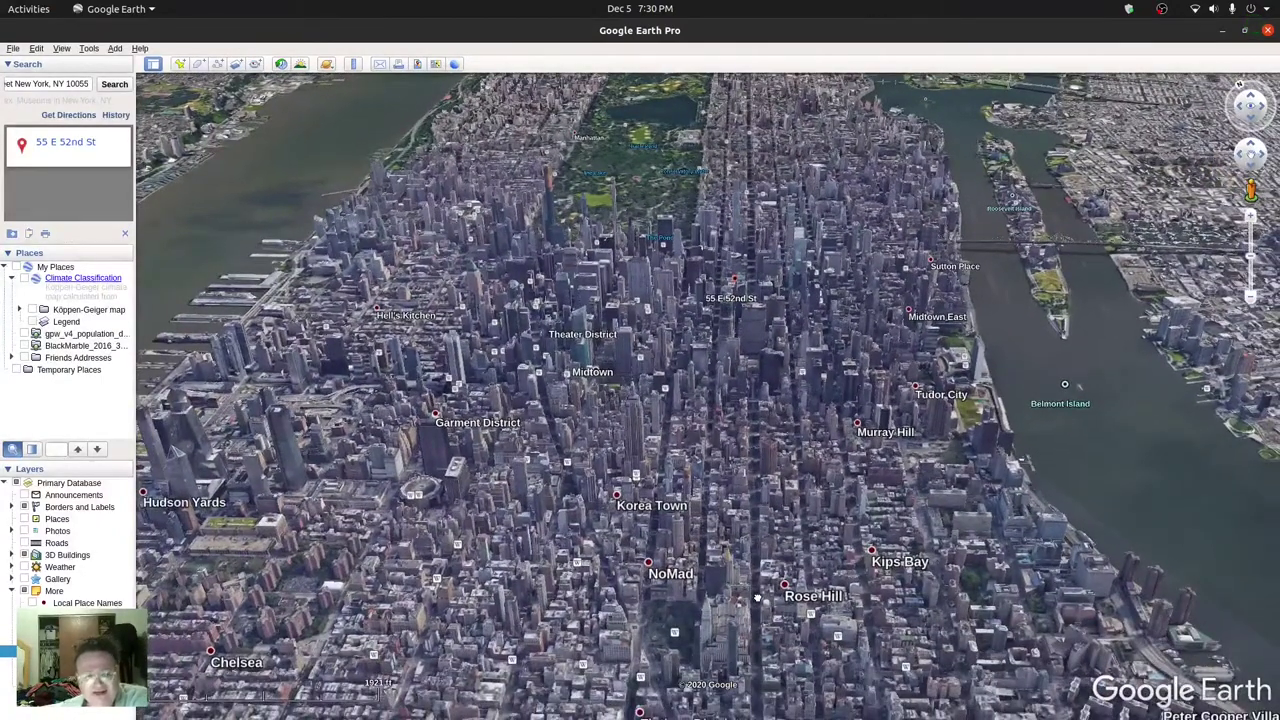
# Pan and rotate the 3D Midtown view so avenues run vertically and Korea Town shows.
pyautogui.moveTo(445, 375); pyautogui.dragTo(538, 458)
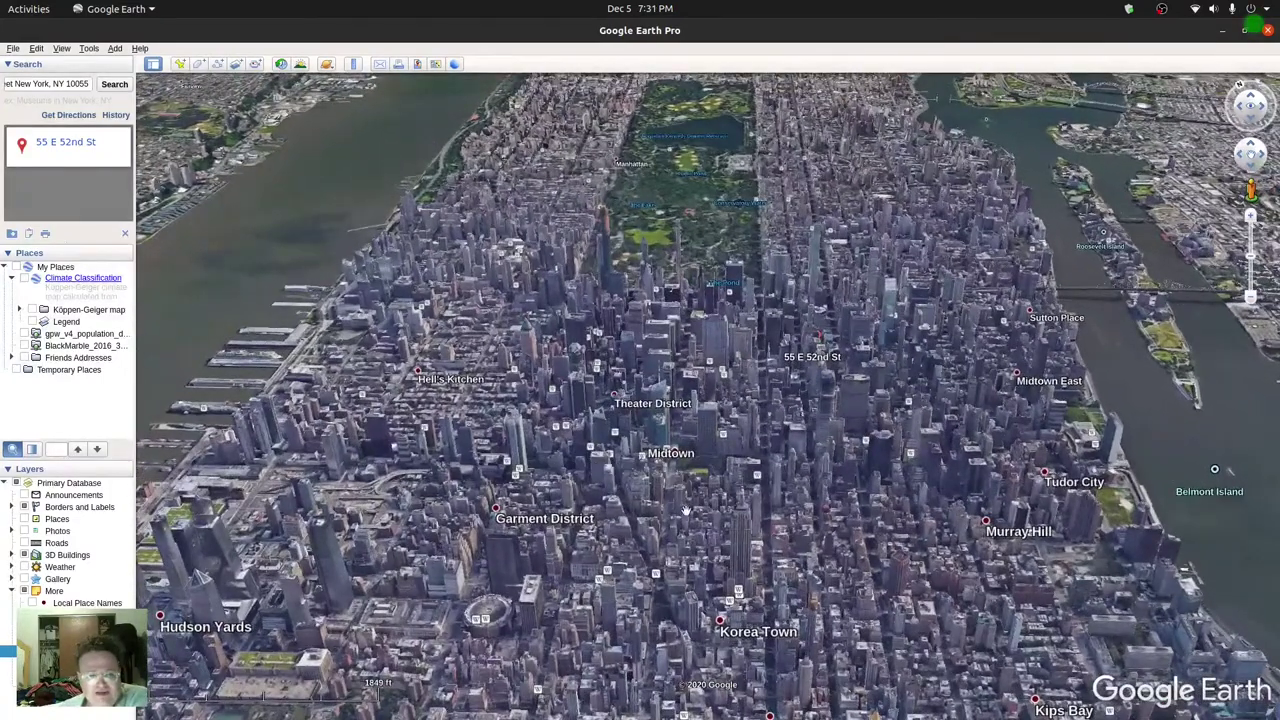
pyautogui.moveTo(672, 503); pyautogui.dragTo(624, 366)
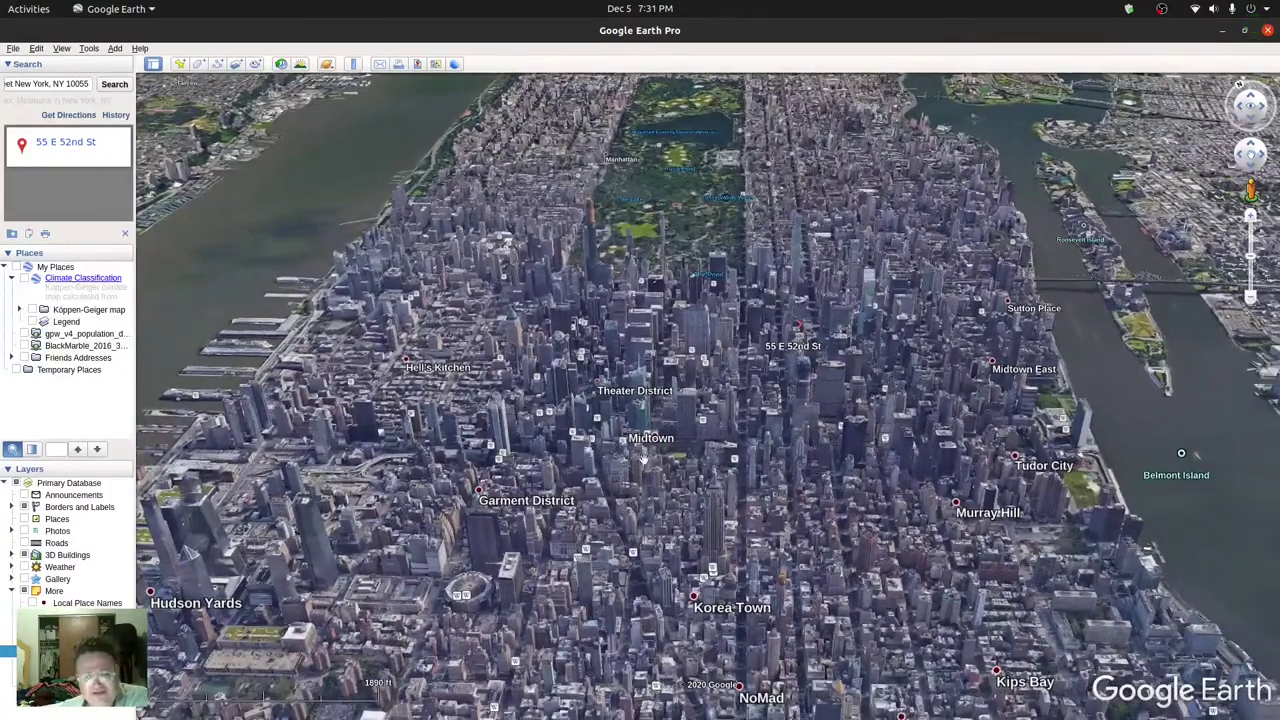
pyautogui.scroll(2, 692, 471)
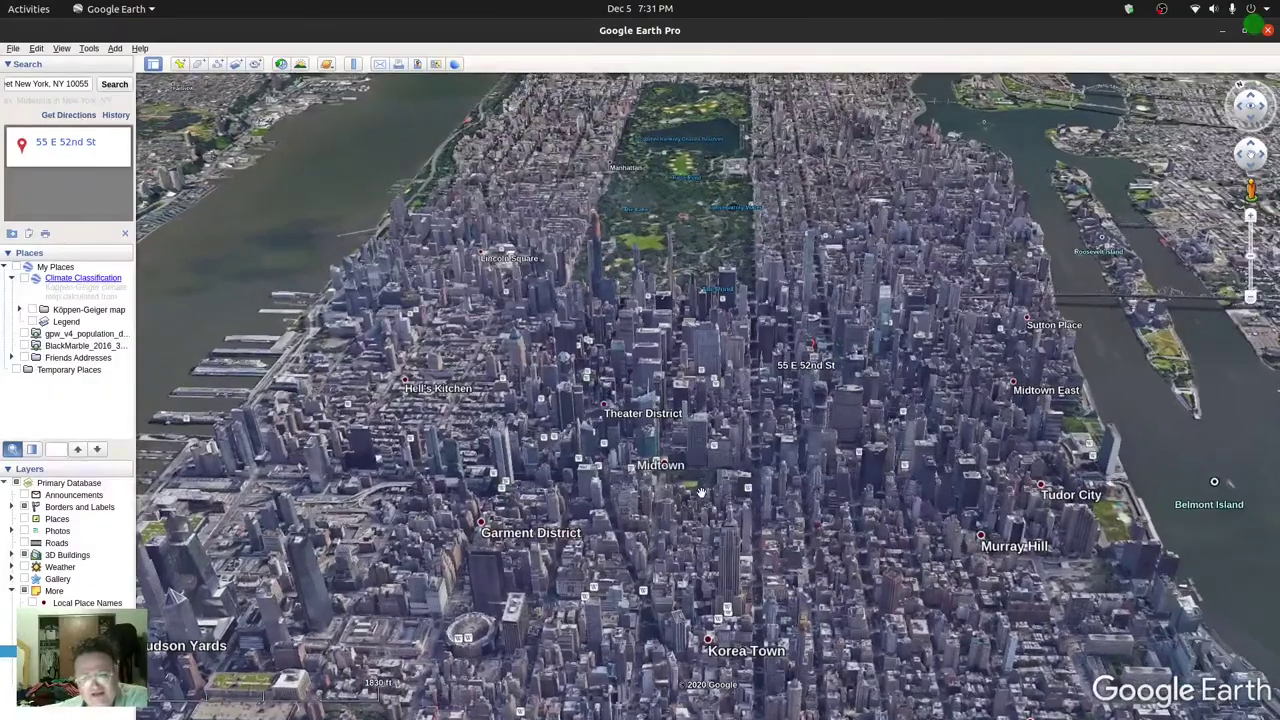
pyautogui.scroll(-2, 700, 471)
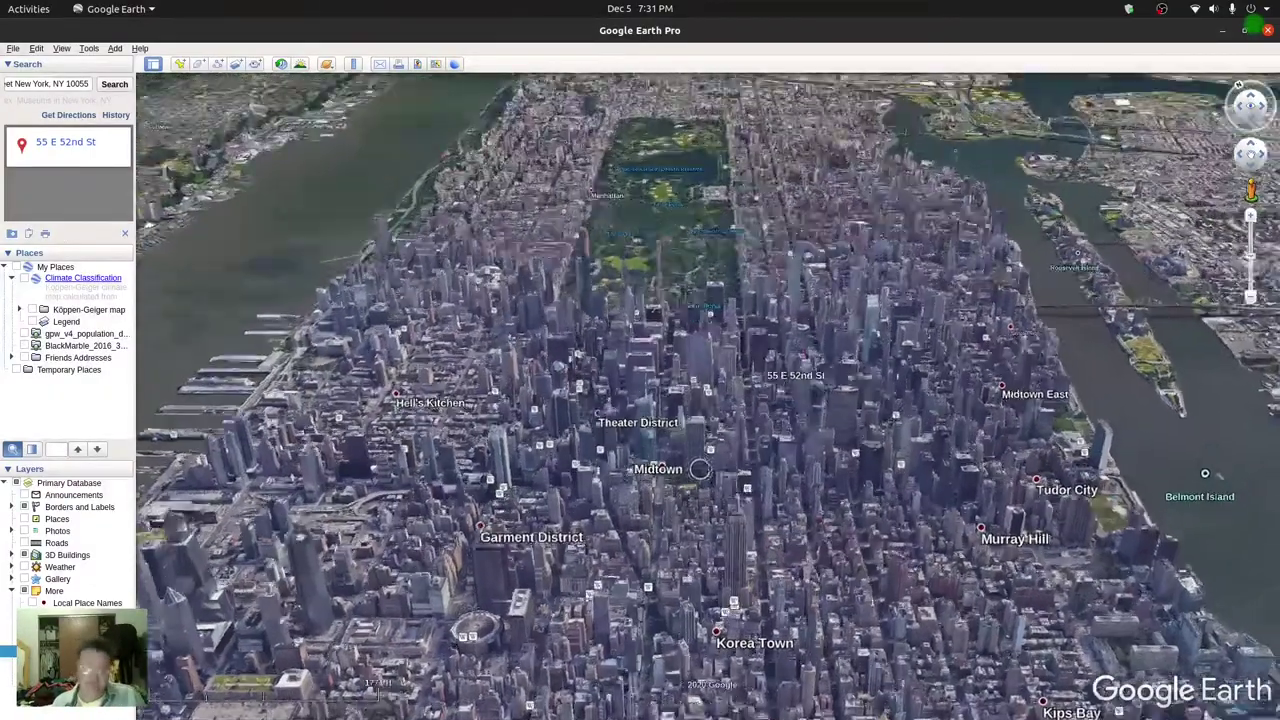
pyautogui.scroll(-2, 700, 471)
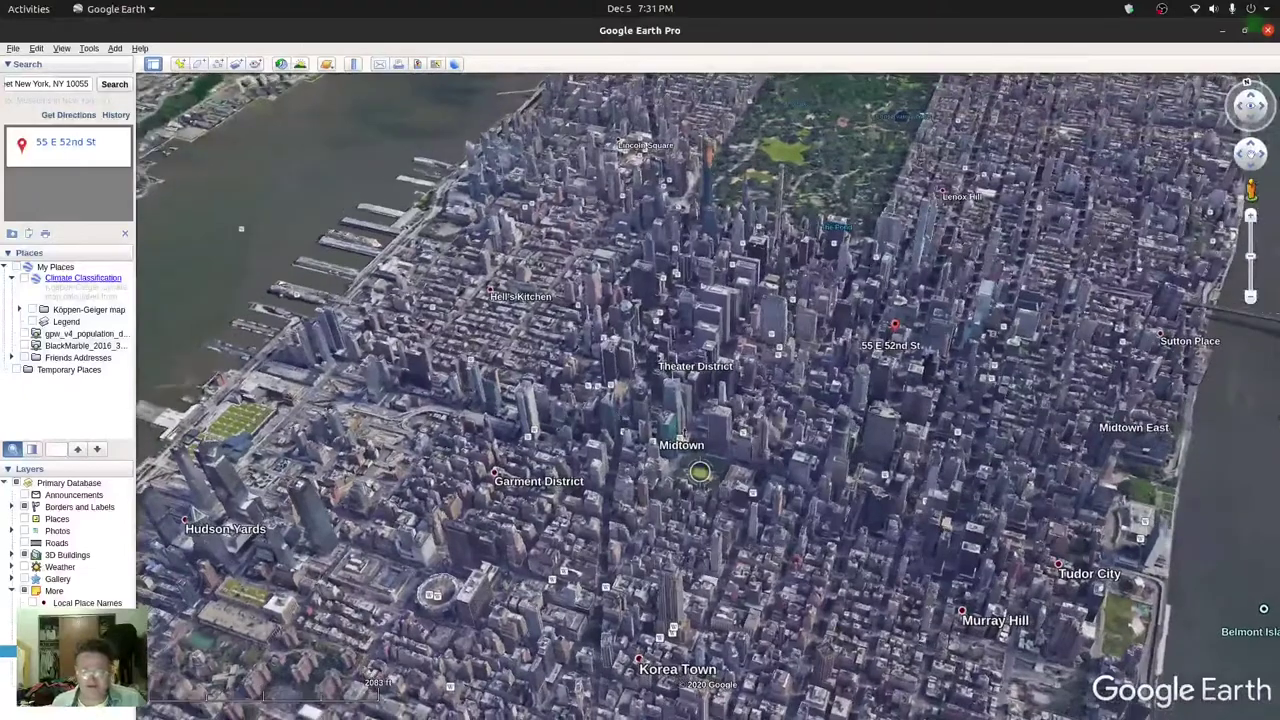
pyautogui.moveTo(700, 471); pyautogui.dragTo(672, 472)
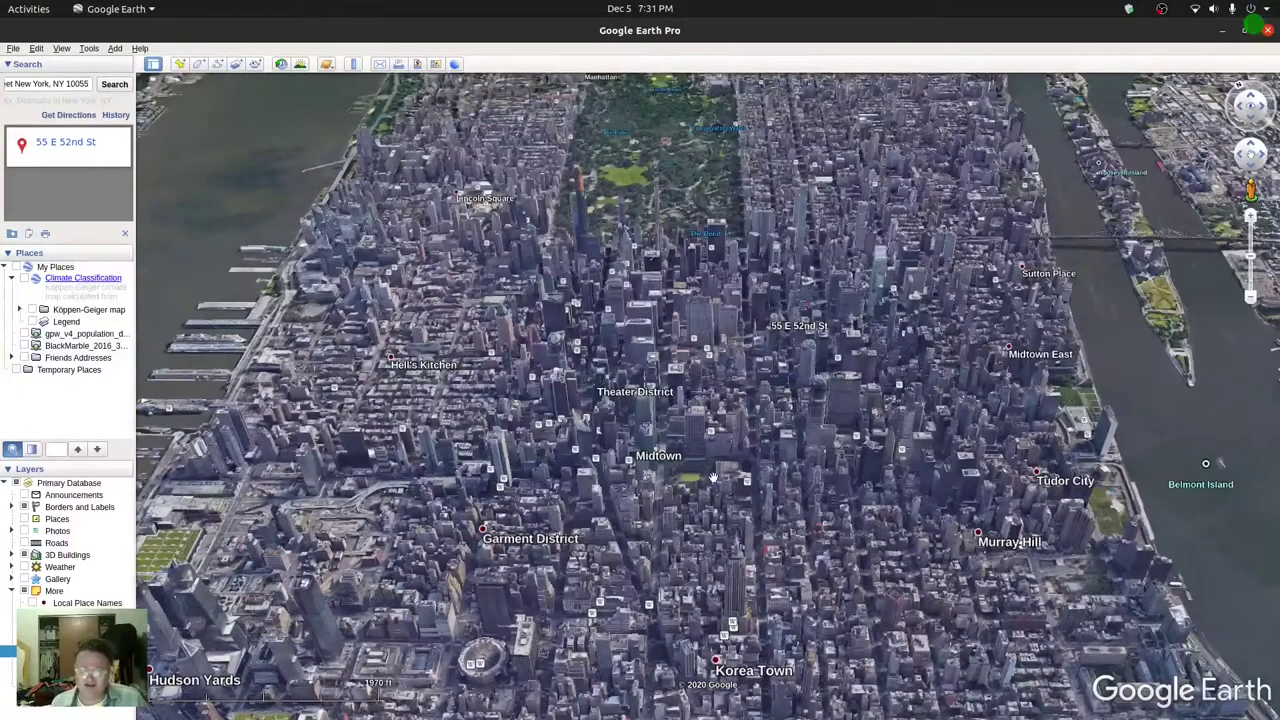
pyautogui.scroll(2, 732, 447)
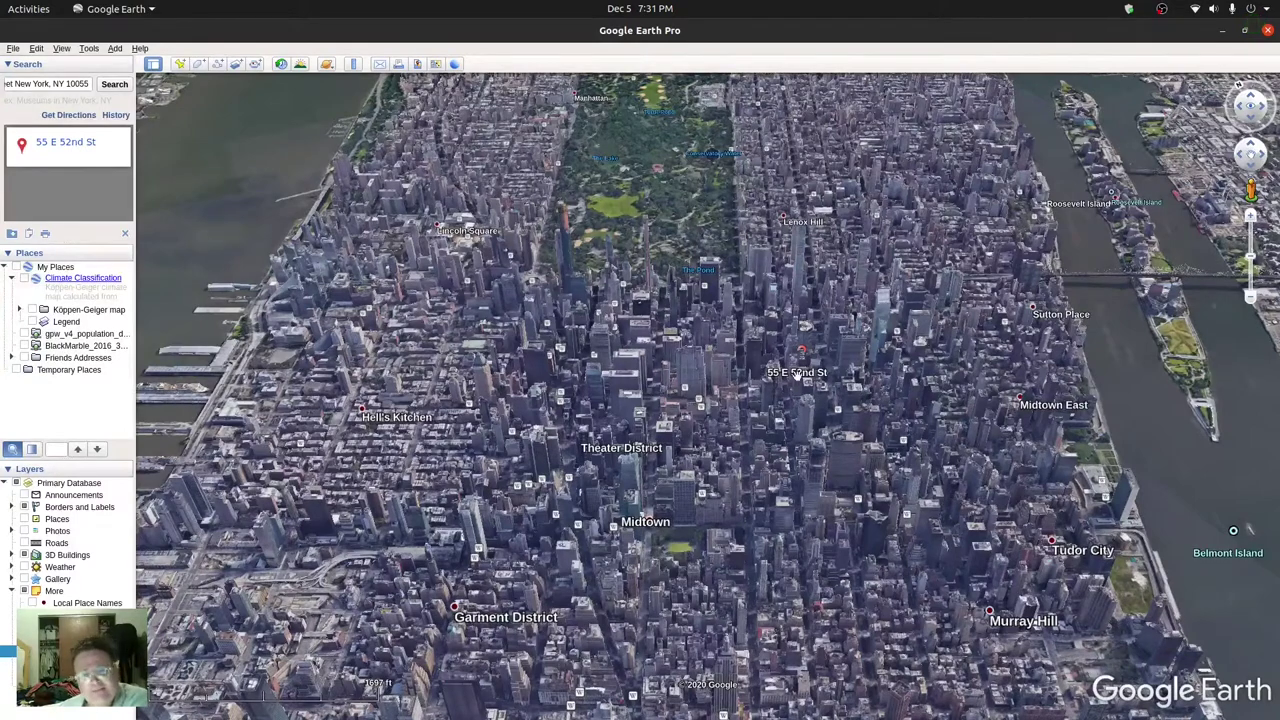
pyautogui.scroll(2, 866, 285)
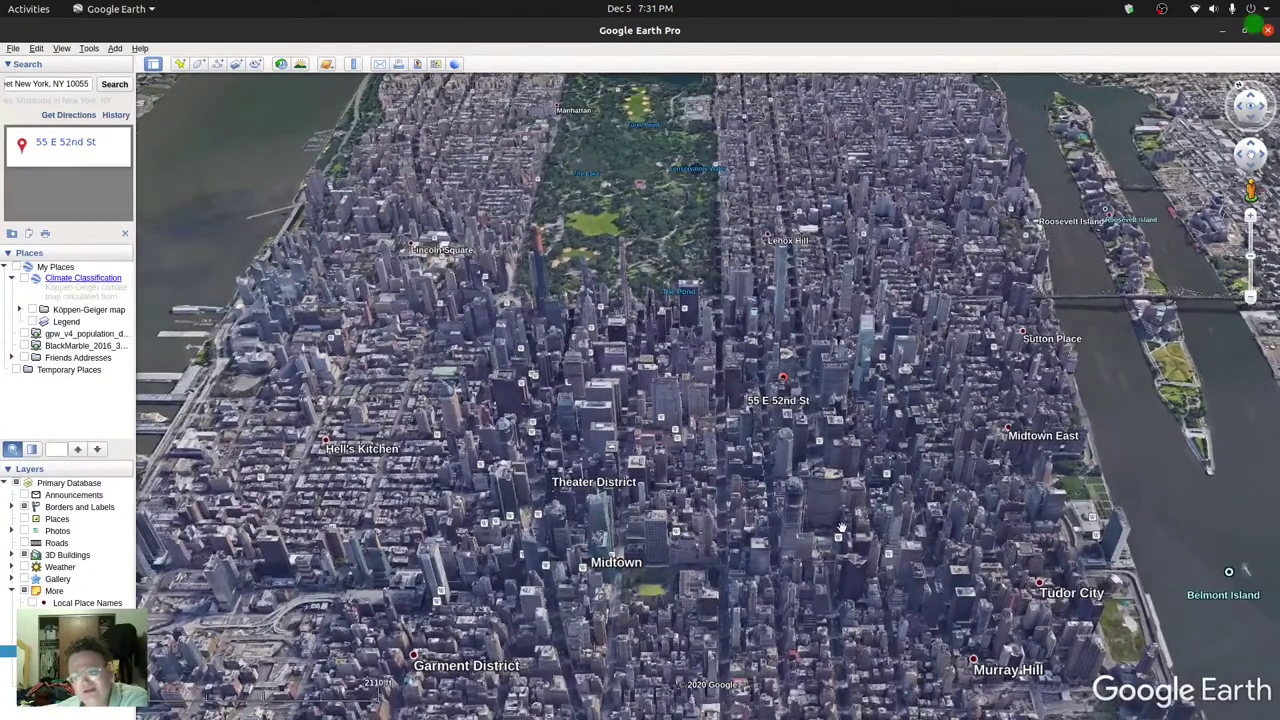
pyautogui.moveTo(808, 615); pyautogui.dragTo(802, 553)
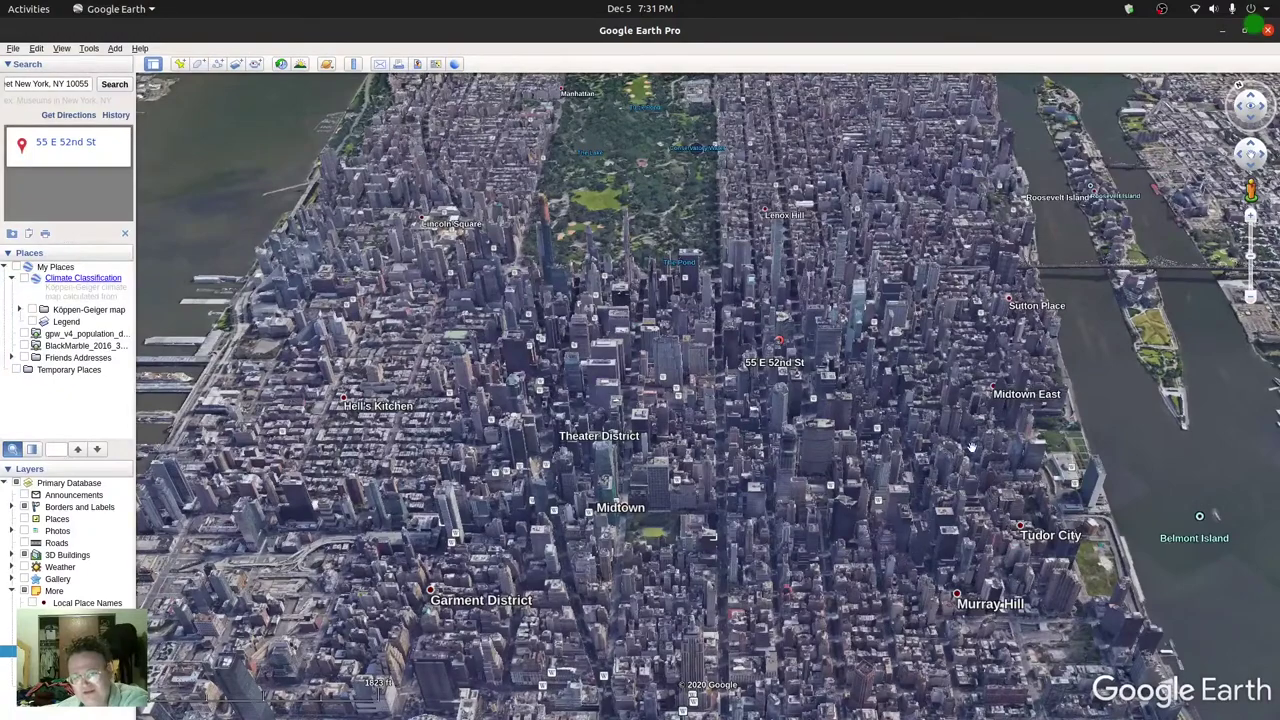
pyautogui.moveTo(612, 568); pyautogui.dragTo(630, 526)
# Rotate and tilt Midtown so the East River crosses the top and Central Park faces up.
pyautogui.hotkey('shift', 'Right')
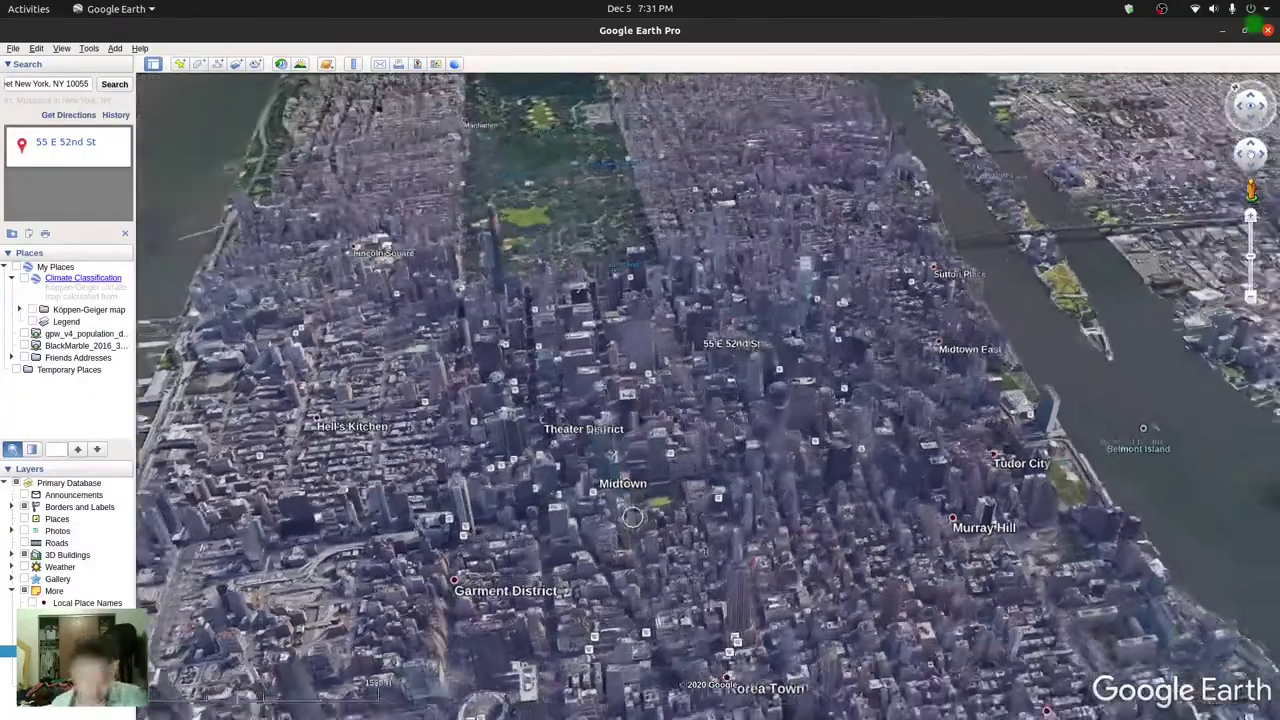
pyautogui.hotkey('shift', 'Right')
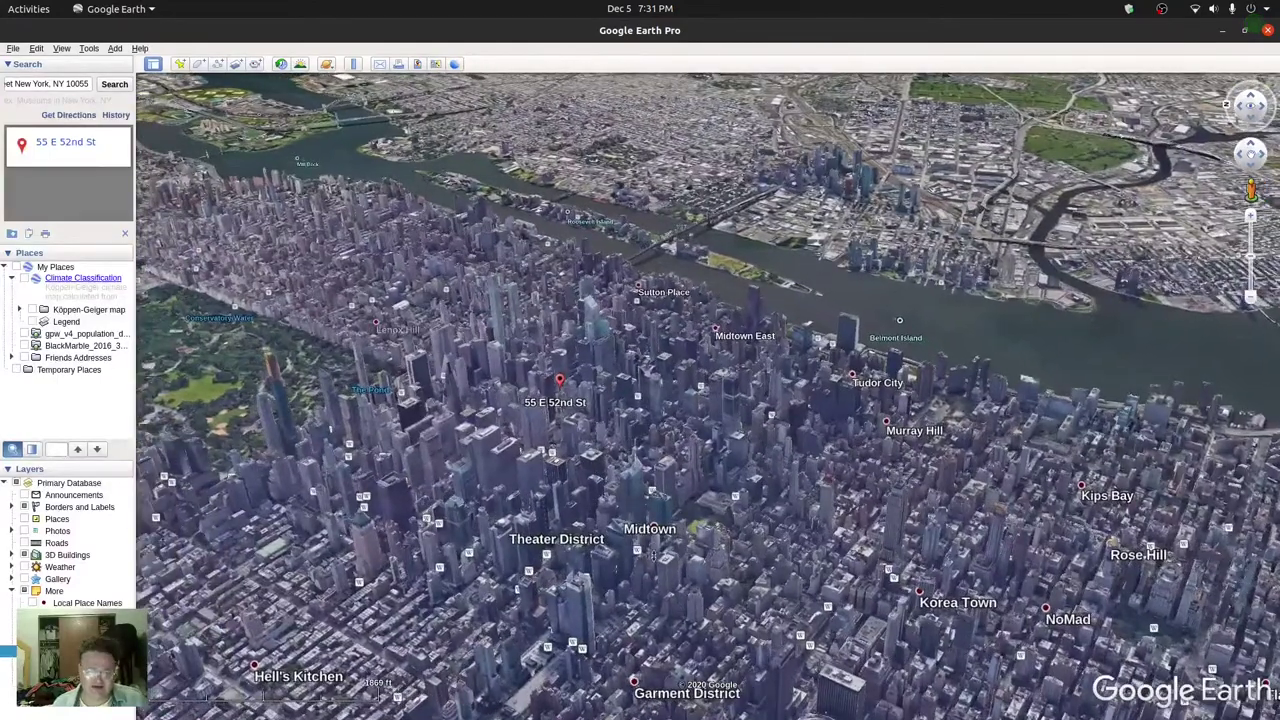
pyautogui.moveTo(533, 510); pyautogui.dragTo(651, 537)
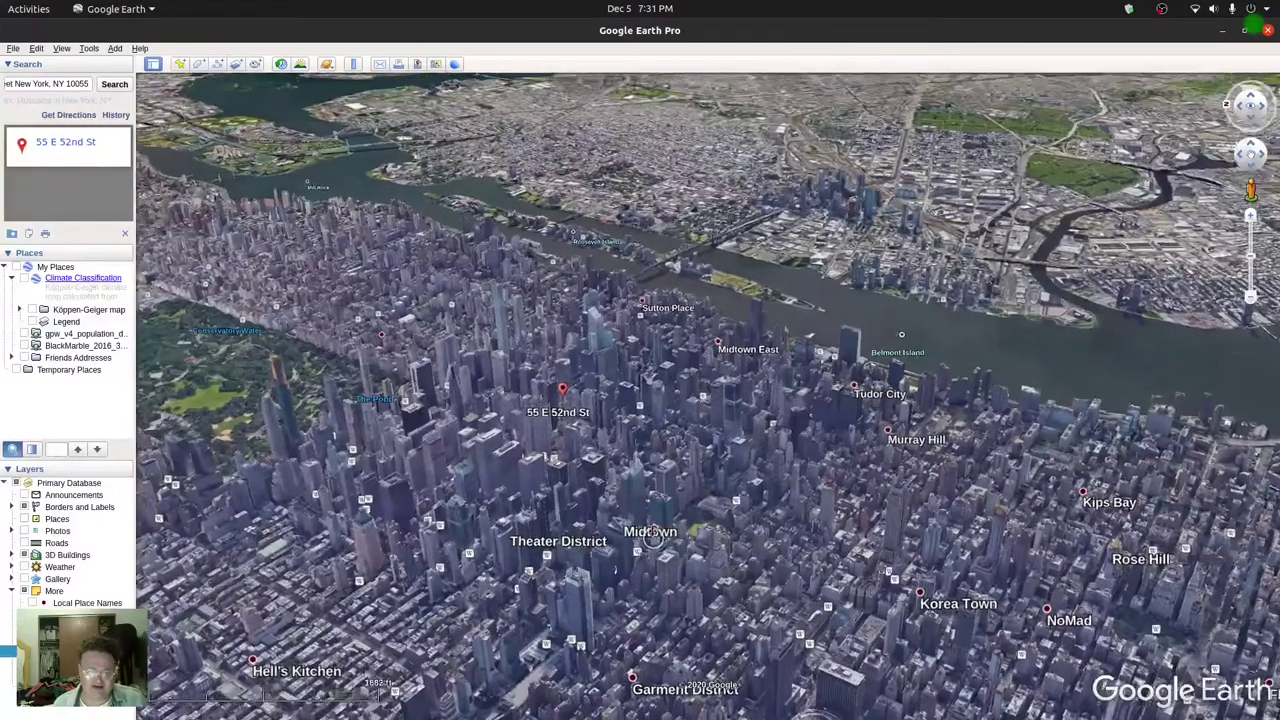
pyautogui.hotkey('shift', 'Down')
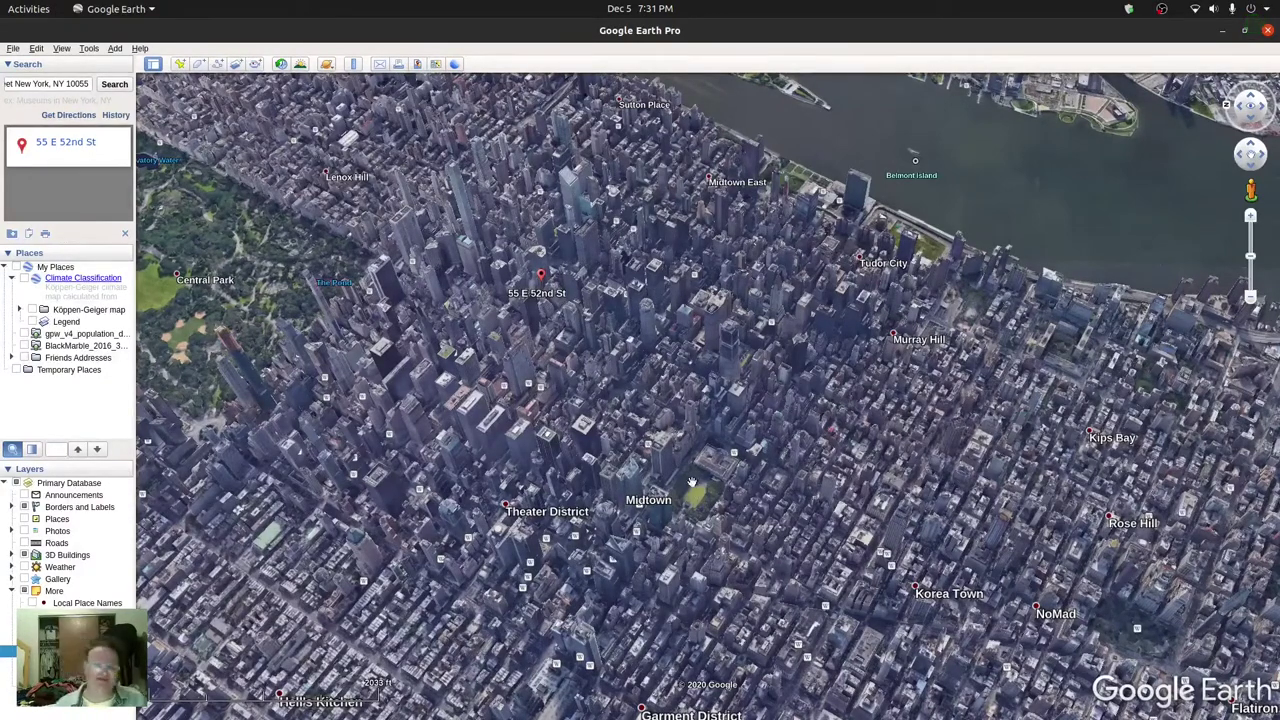
pyautogui.moveTo(249, 240); pyautogui.dragTo(316, 250)
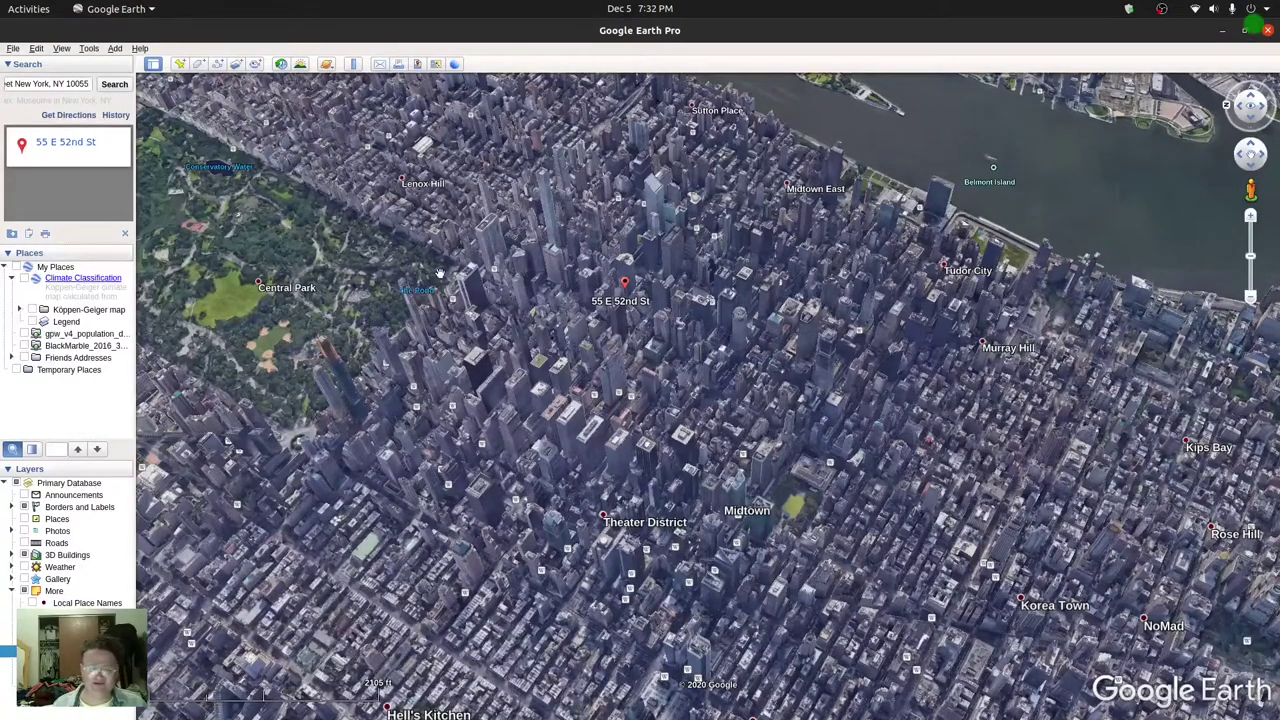
pyautogui.moveTo(476, 298); pyautogui.dragTo(478, 285)
pyautogui.moveTo(380, 404); pyautogui.dragTo(453, 381)
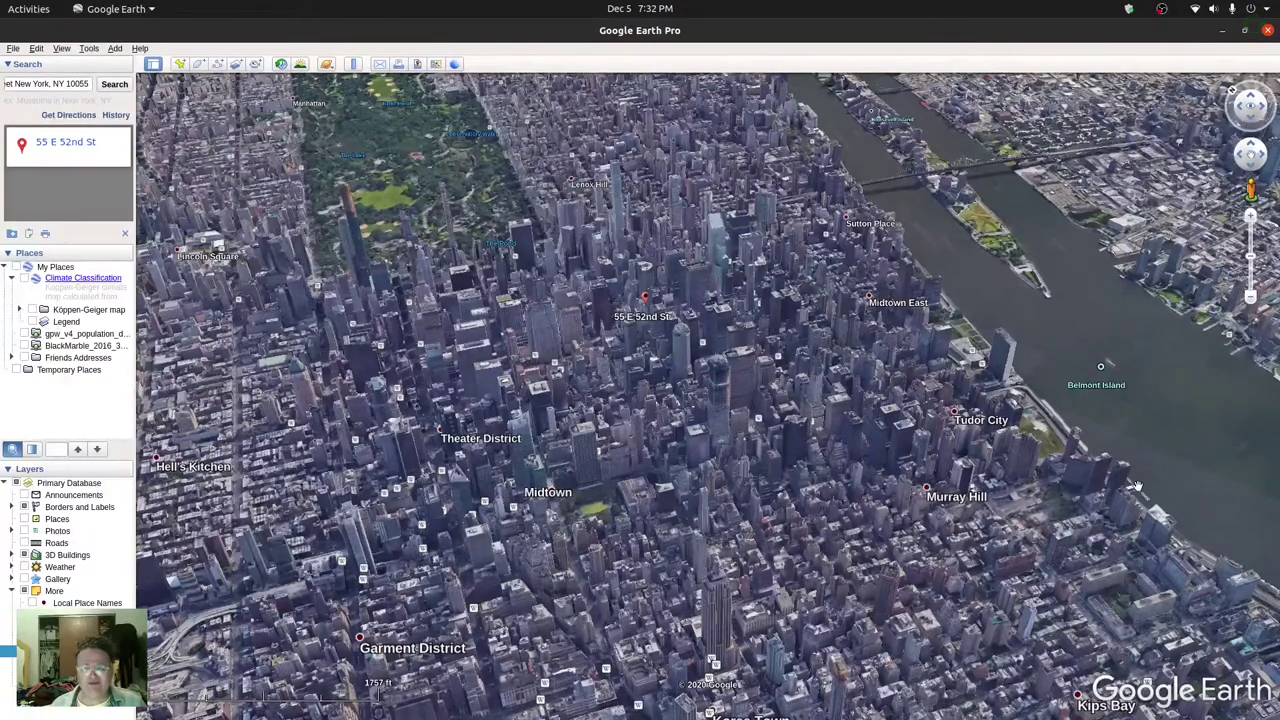
pyautogui.moveTo(609, 451); pyautogui.dragTo(604, 525)
# Zoom out to show all of Manhattan with Hoboken and Weehawken.
pyautogui.scroll(-3, 781, 531)
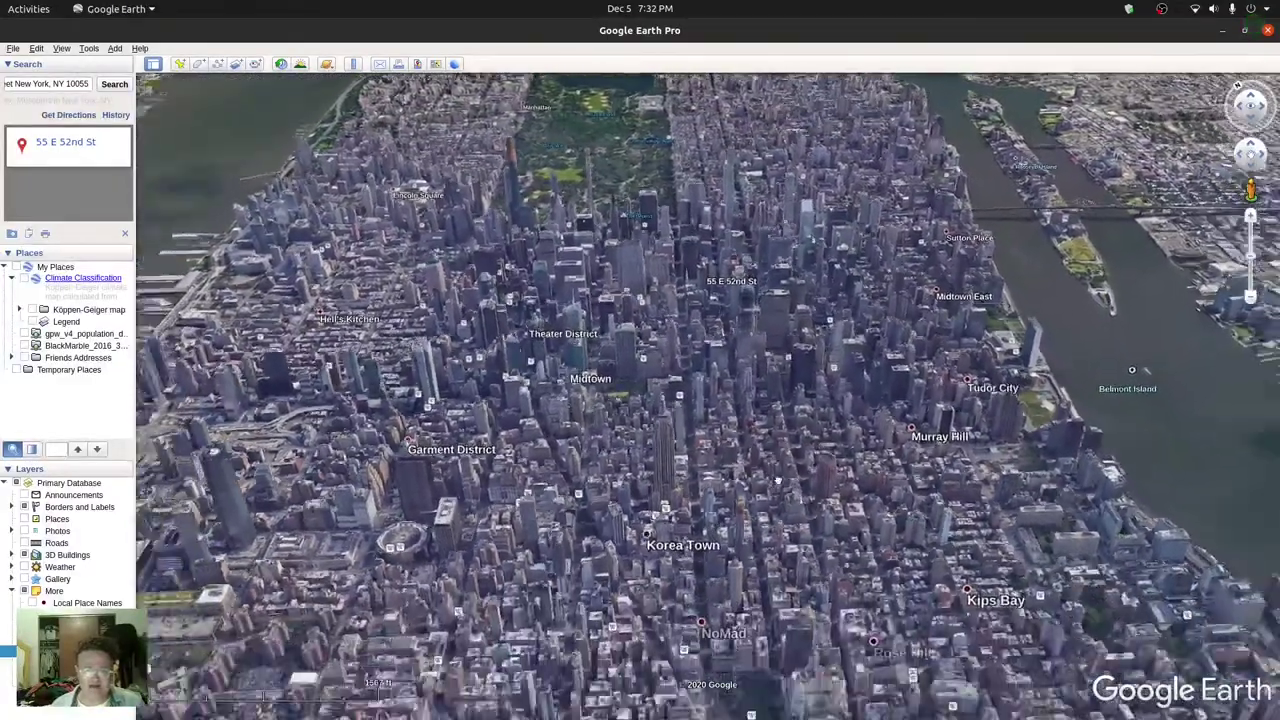
pyautogui.scroll(-5, 780, 515)
pyautogui.scroll(-3, 777, 497)
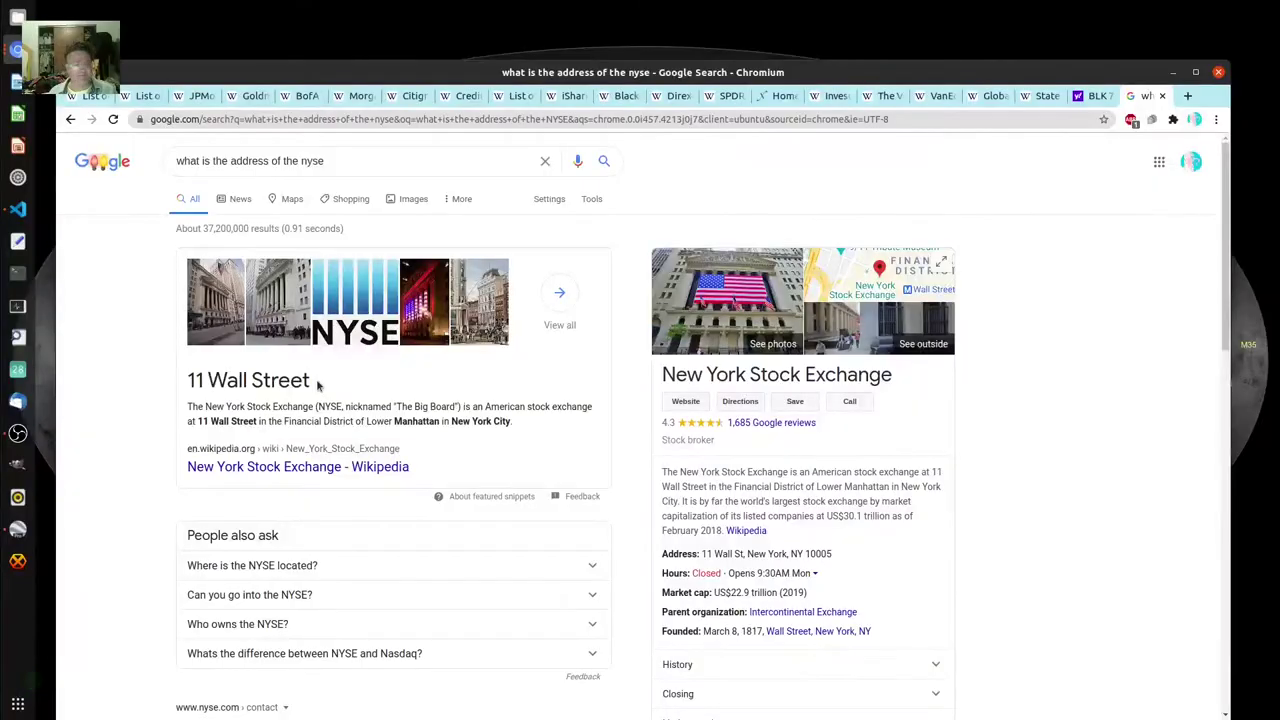
# Copy the NYSE address '11 Wall Street' from the search result.
pyautogui.moveTo(311, 381); pyautogui.dragTo(191, 381)
pyautogui.rightClick(252, 382)
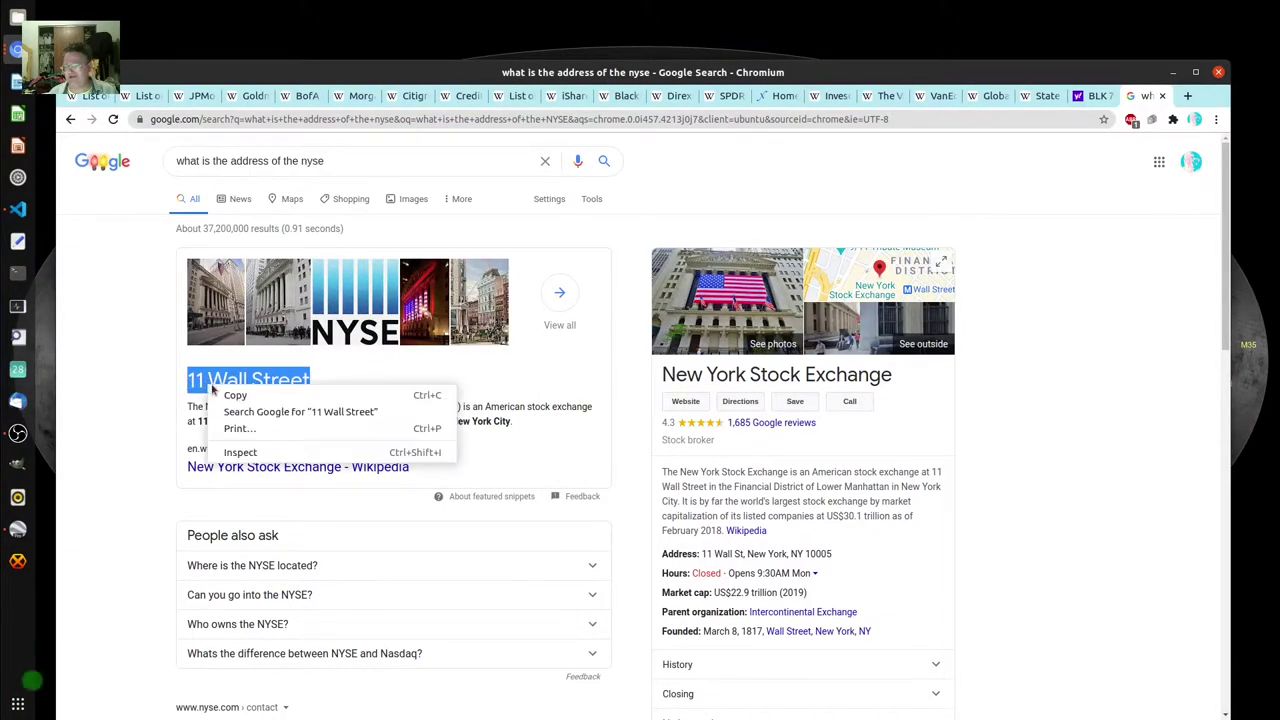
pyautogui.click(275, 395)
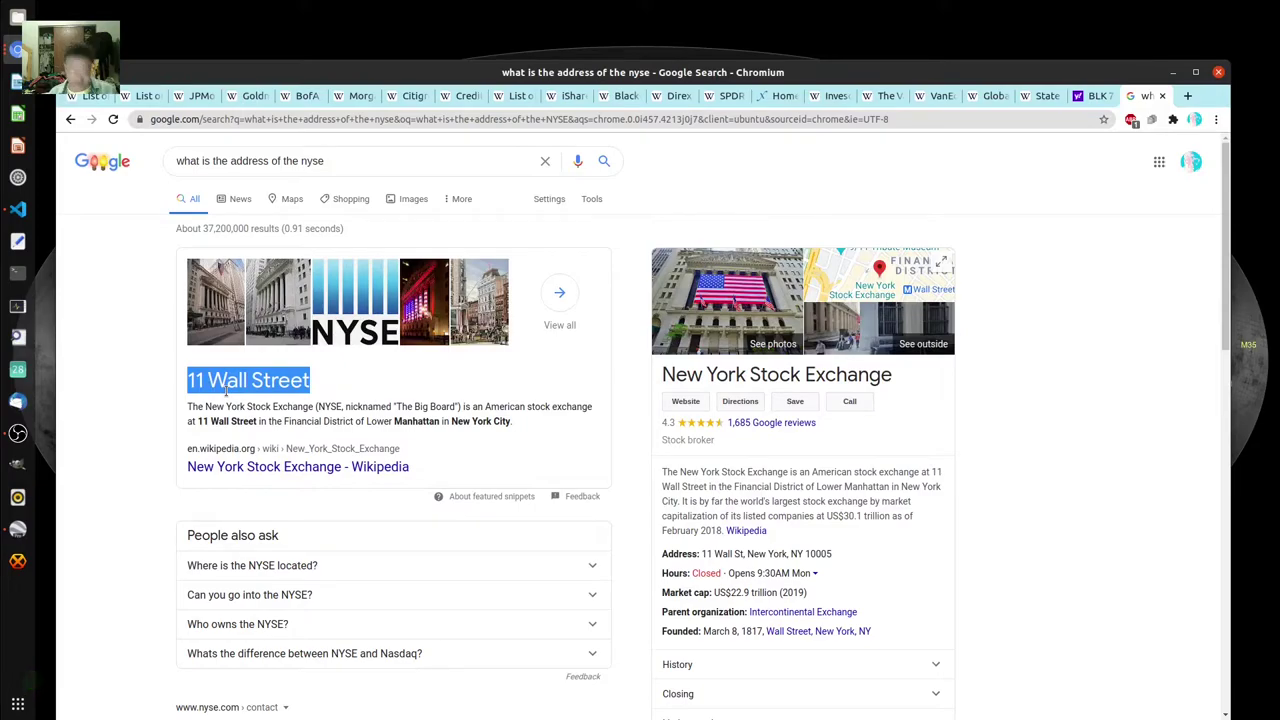